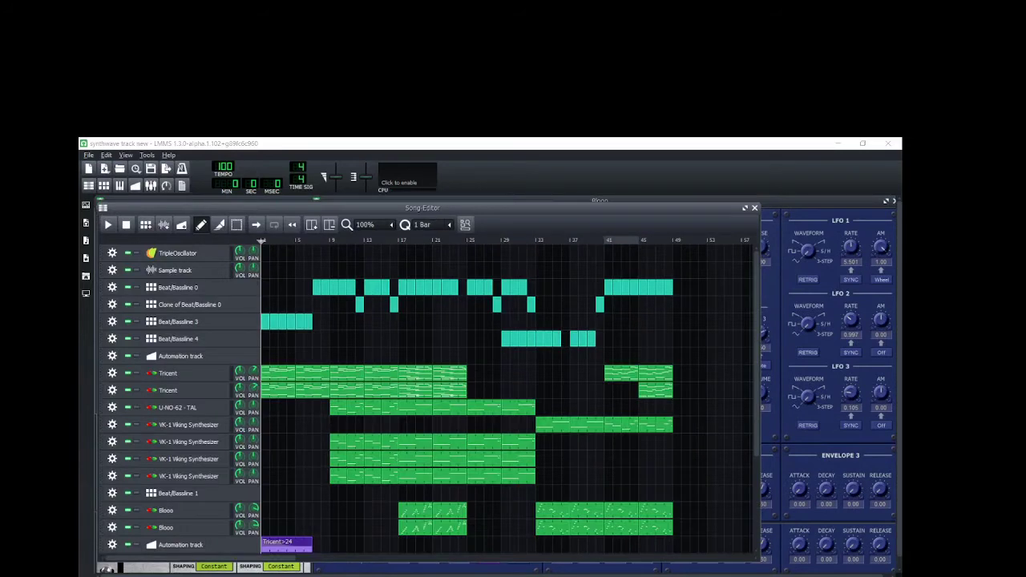
Step: Add a VeSTige instrument track at the end of the song and open its VST plugin file chooser
left_click(85, 205)
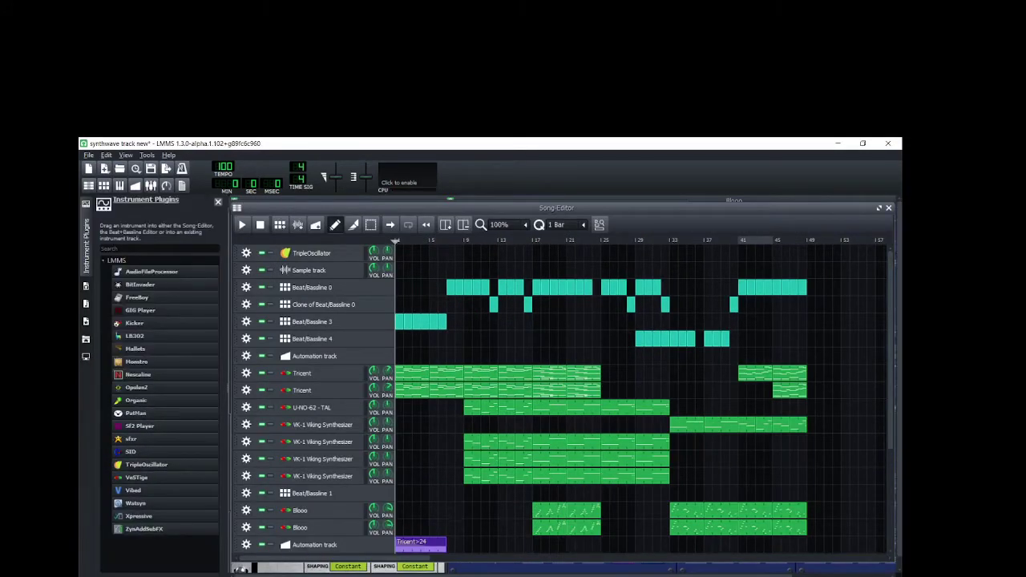
scroll(561, 400, "down", 5)
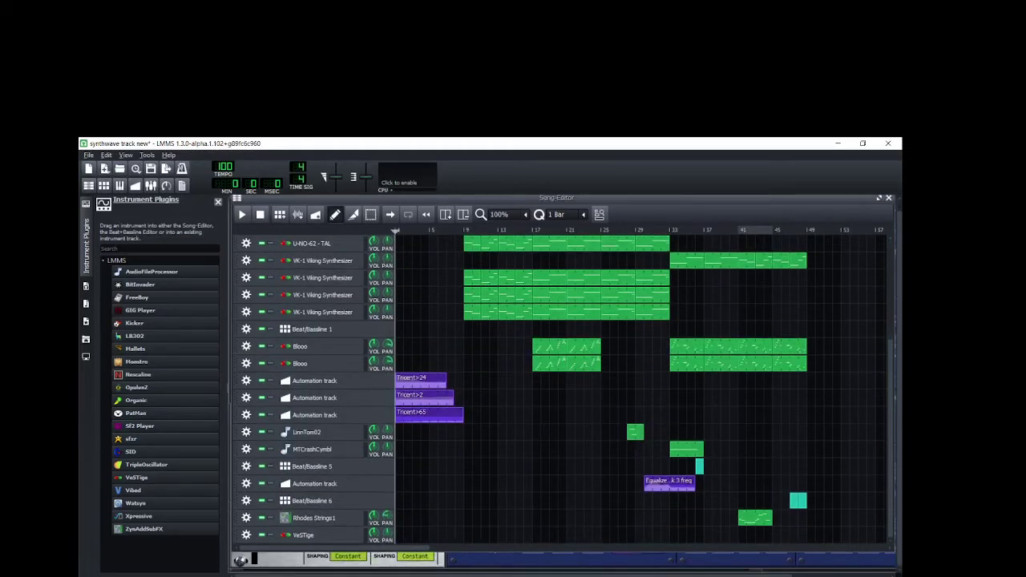
left_click(305, 535)
left_click(354, 451)
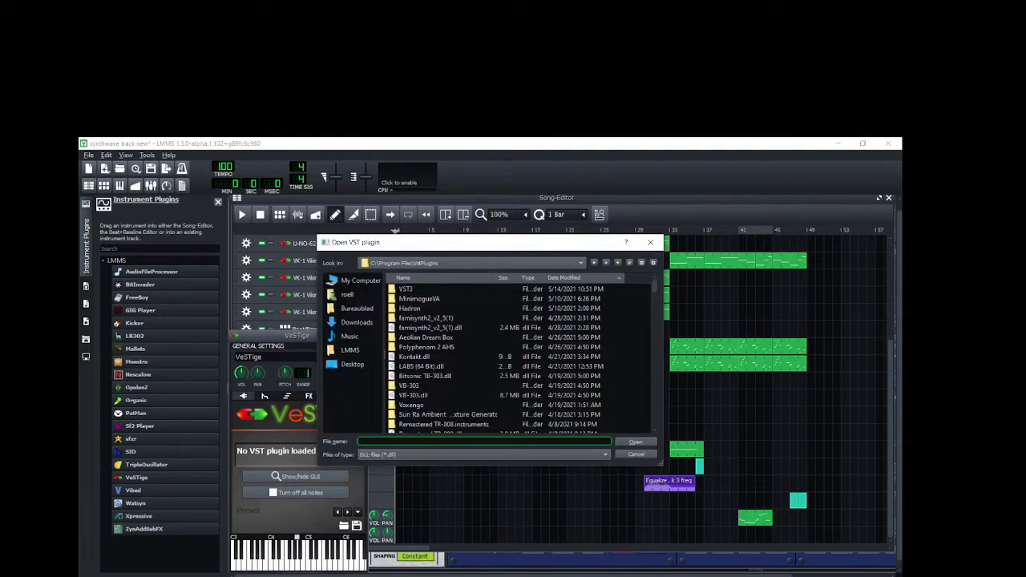
Step: Find SUPER-7.dll in the VST plugins folder and load it into the new VeSTige track
left_click(430, 327)
key("Down")
key("Down")
key("Down")
key("Down")
key("Down")
key("Down")
key("Down")
key("Down")
key("Down")
key("Down")
key("Down")
key("Down")
key("Down")
key("Down")
key("Down")
key("Down")
key("Down")
key("Down")
key("Down")
key("Down")
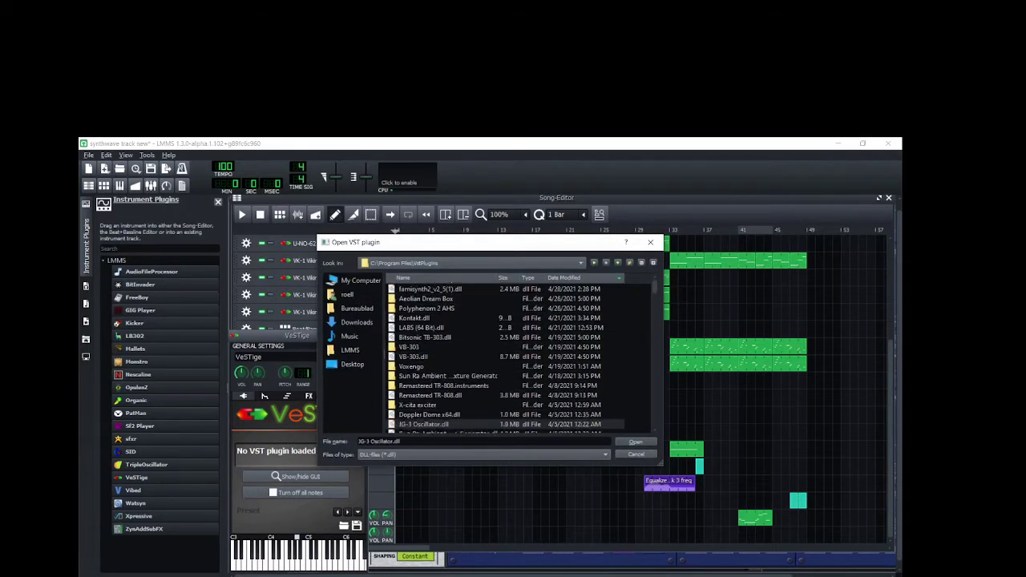
key("Down")
key("Down")
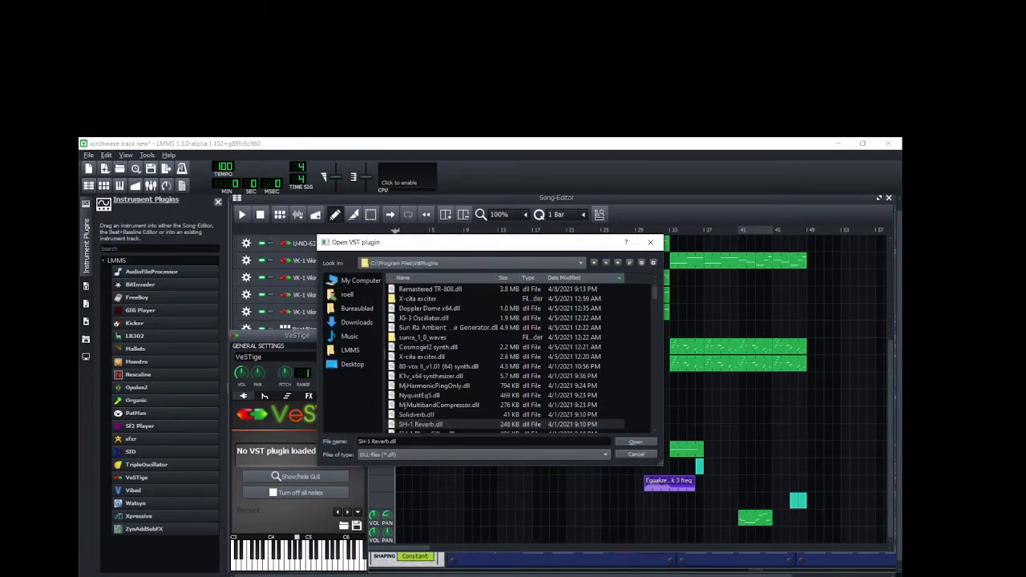
key("Down")
key("Down")
key("Down")
key("Down")
key("Down")
key("Down")
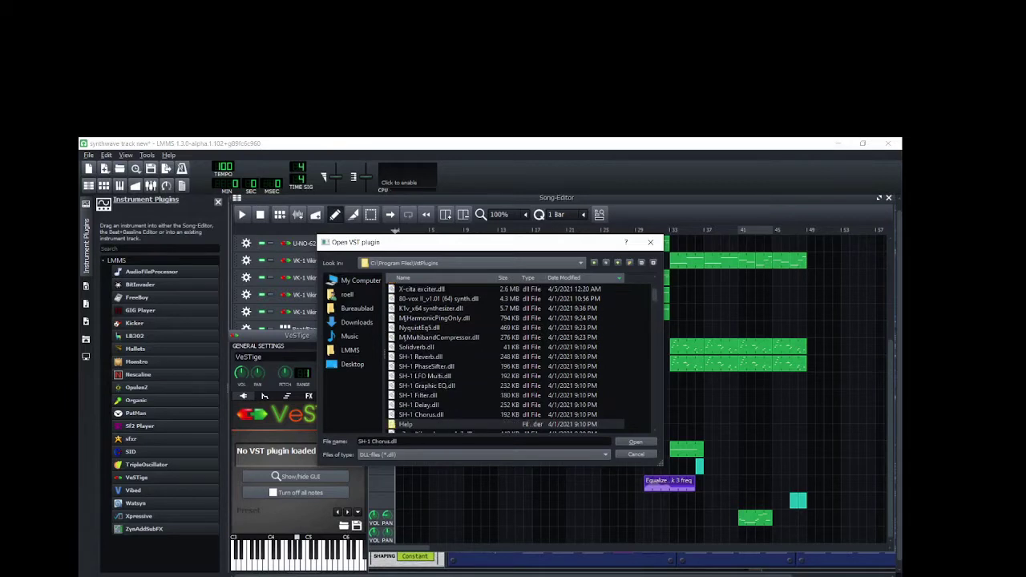
key("Up")
key("Up")
key("Up")
key("Up")
key("Up")
key("Up")
key("Up")
key("Down")
key("Down")
key("Down")
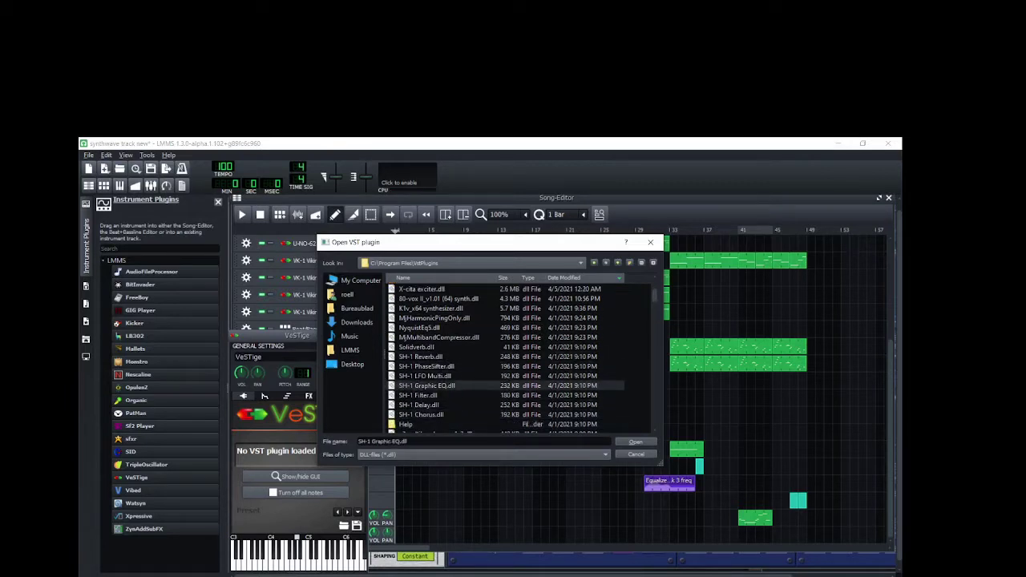
key("Page_Down")
key("Down")
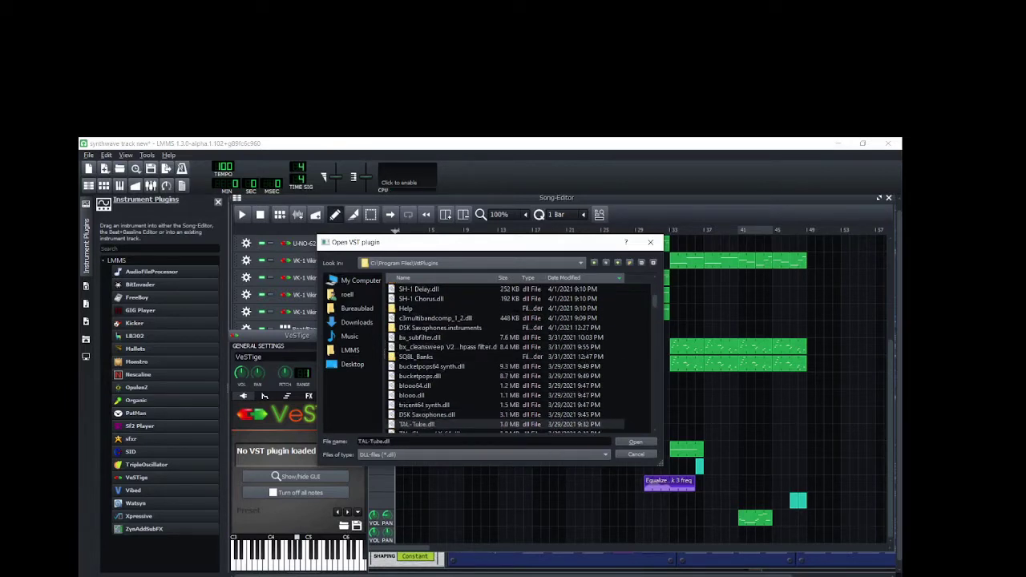
key("Down")
key("Down")
key("Down")
key("Down")
key("Down")
key("Down")
key("Up")
key("Up")
key("Up")
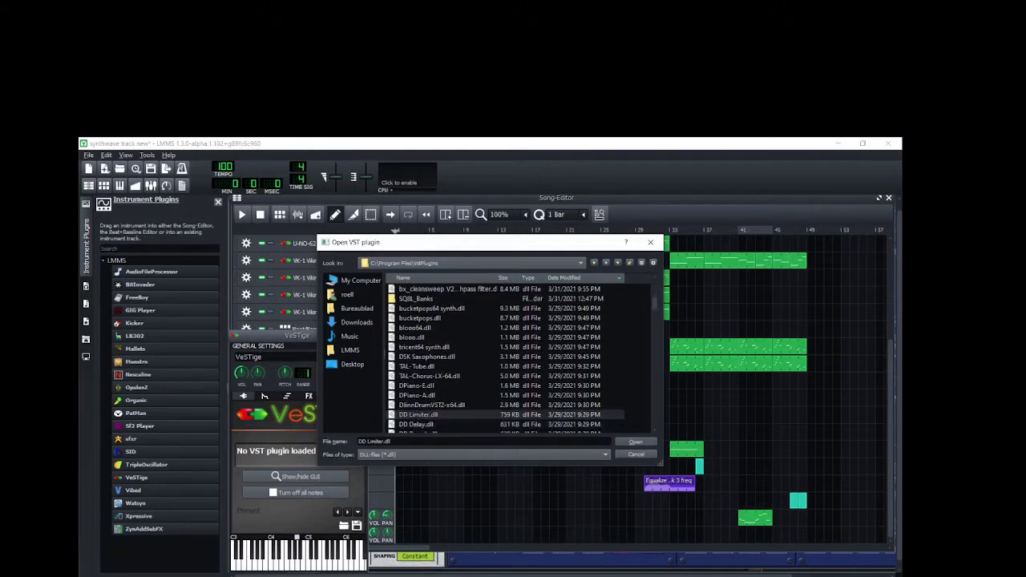
key("Down")
key("Down")
key("Down")
key("Down")
key("Down")
key("Down")
key("Down")
key("Down")
key("Down")
key("Down")
key("Down")
key("Down")
key("Down")
key("Down")
key("Down")
key("Down")
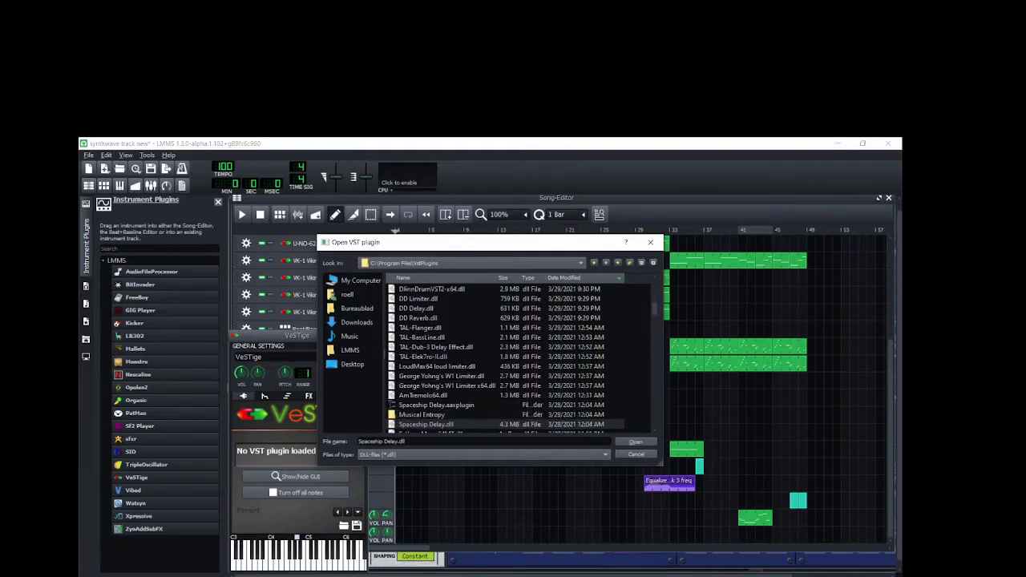
key("Down")
key("Down")
key("Down")
key("Down")
key("Down")
key("Down")
key("Down")
key("Down")
key("Down")
key("Down")
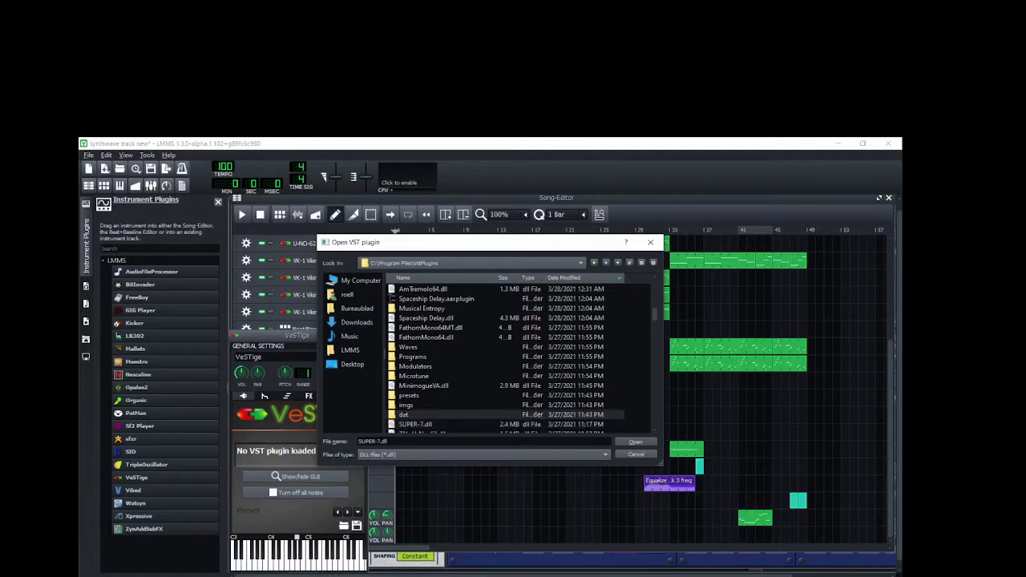
key("Down")
key("Down")
key("Down")
key("Down")
key("Down")
key("Down")
key("Down")
key("Down")
key("Down")
key("Up")
key("Up")
key("Up")
key("Up")
key("Up")
key("Up")
key("Up")
key("Up")
key("Up")
key("Up")
key("Up")
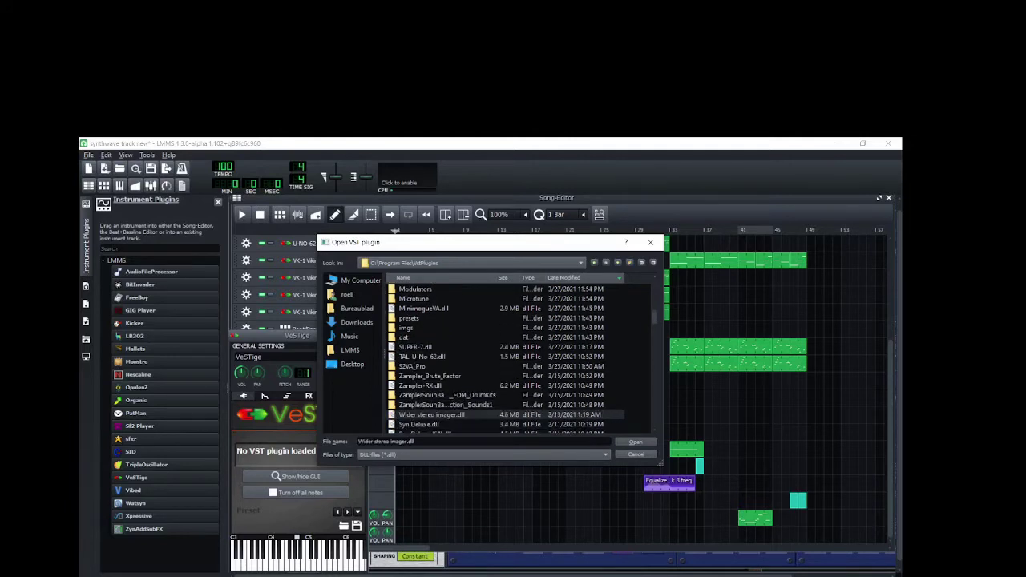
key("Up")
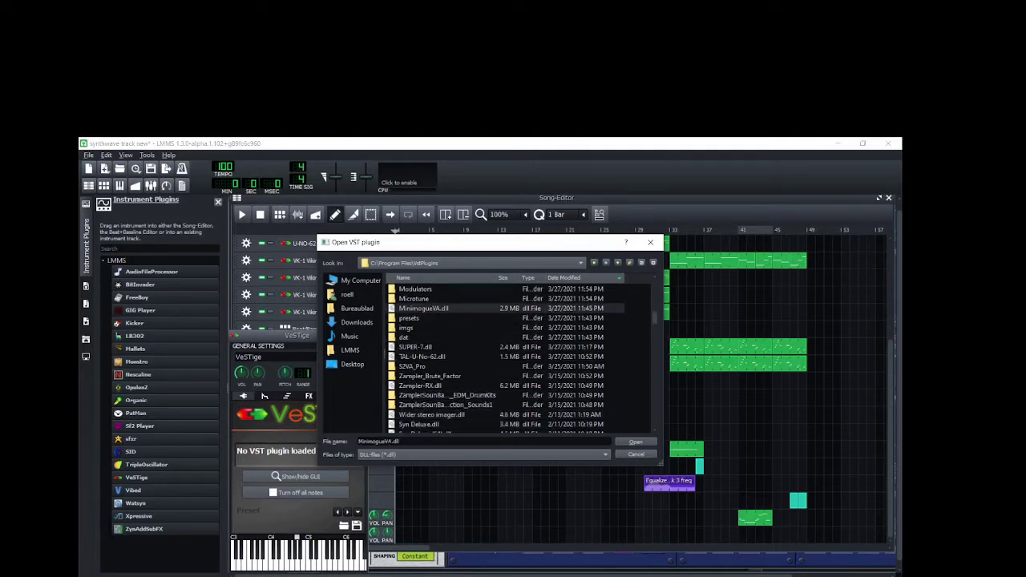
key("Down")
key("Down")
key("Down")
key("Down")
key("Return")
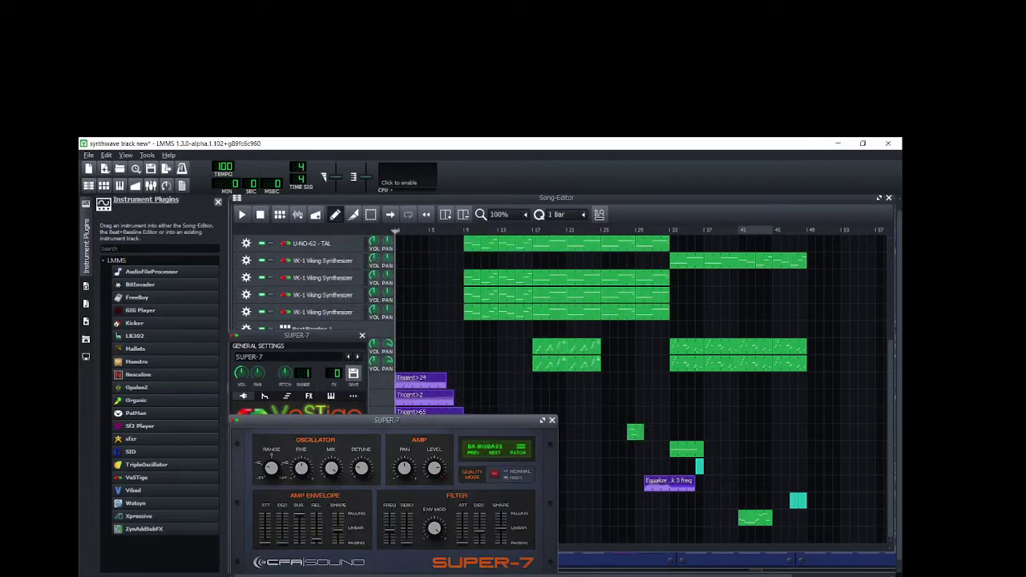
Step: Loop the song over bars 9 to 17 and start playback
right_click(398, 231)
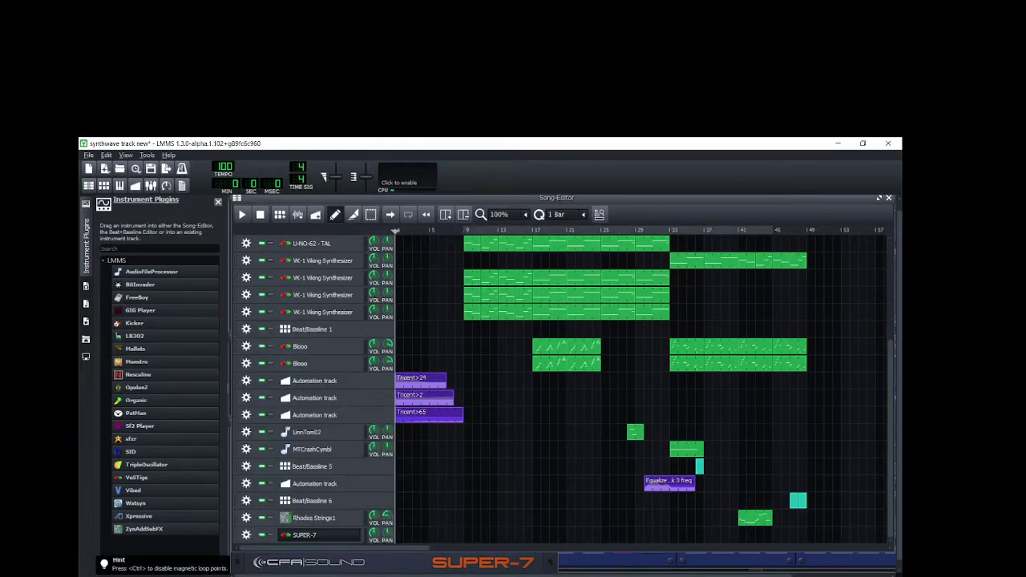
left_click_drag(774, 231, 559, 231)
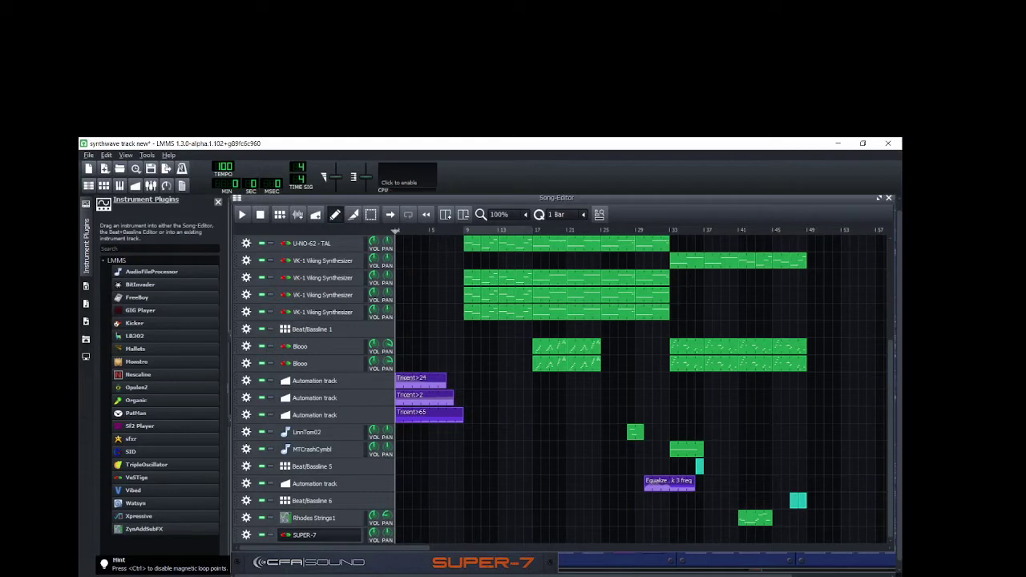
key("space")
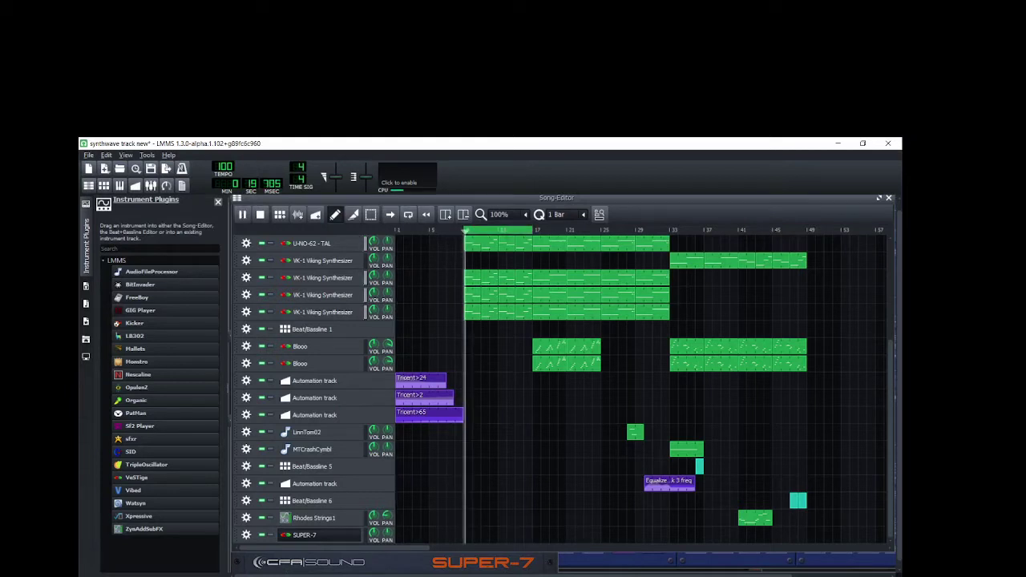
scroll(562, 381, "down", 1)
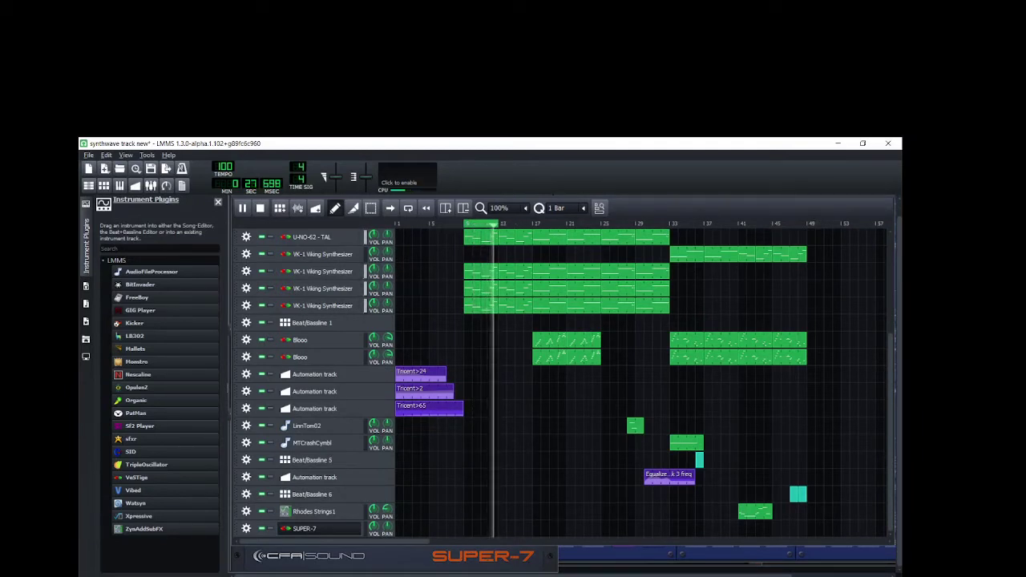
Step: Move the playback loop region to bars 33 to 41 of the song
right_click(806, 224)
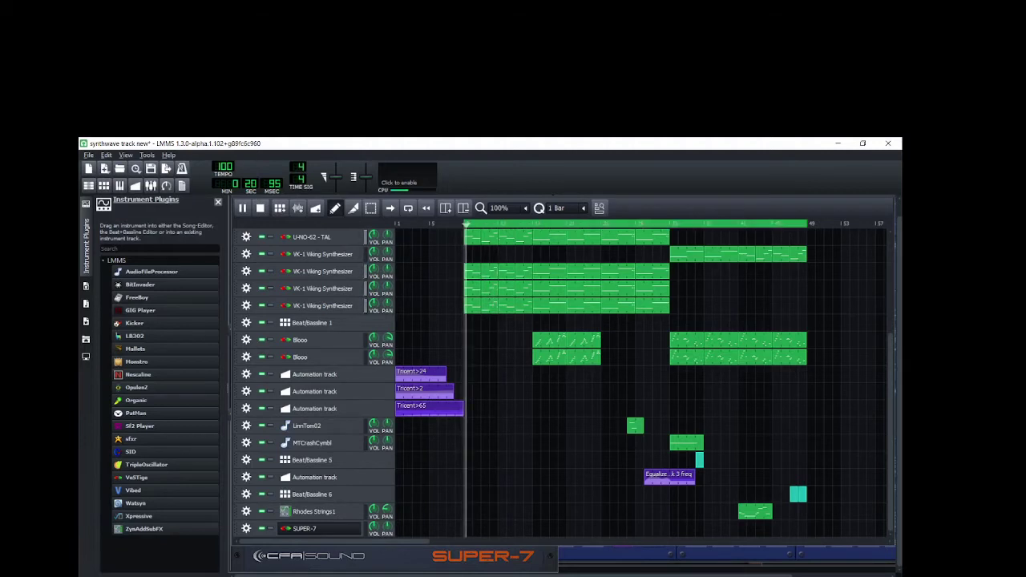
left_click_drag(464, 224, 671, 224)
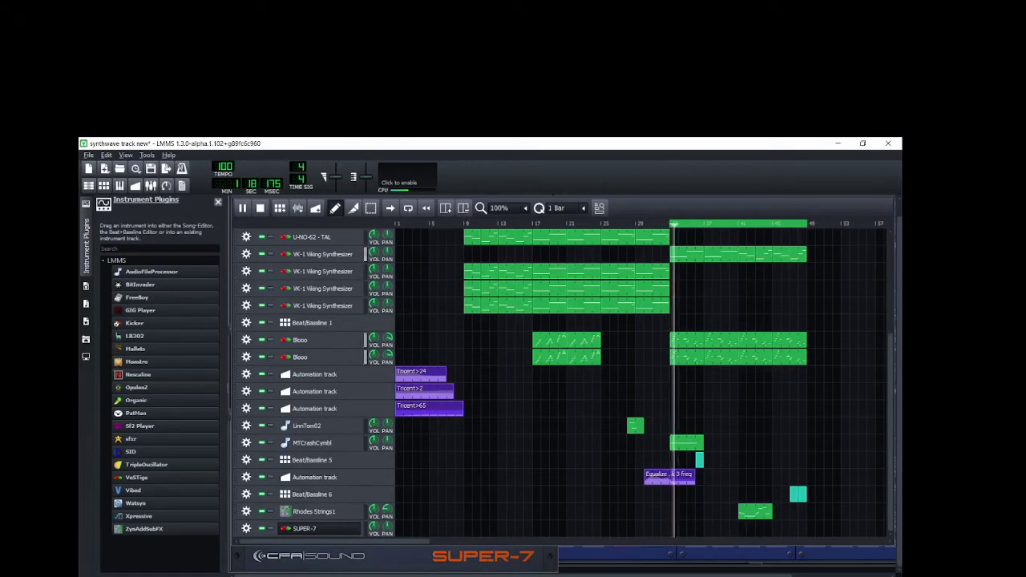
left_click_drag(384, 541, 598, 541)
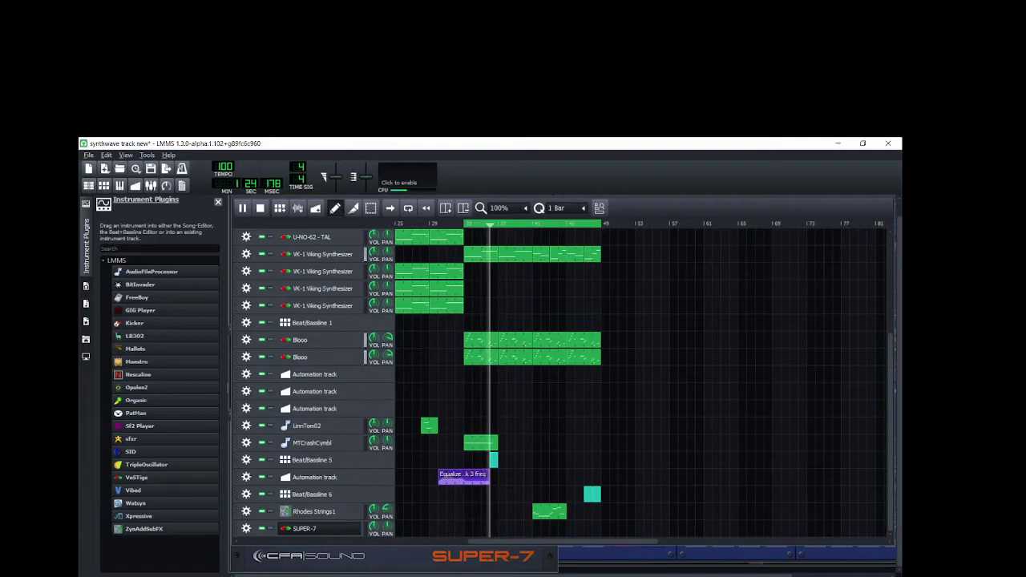
left_click_drag(601, 223, 532, 223)
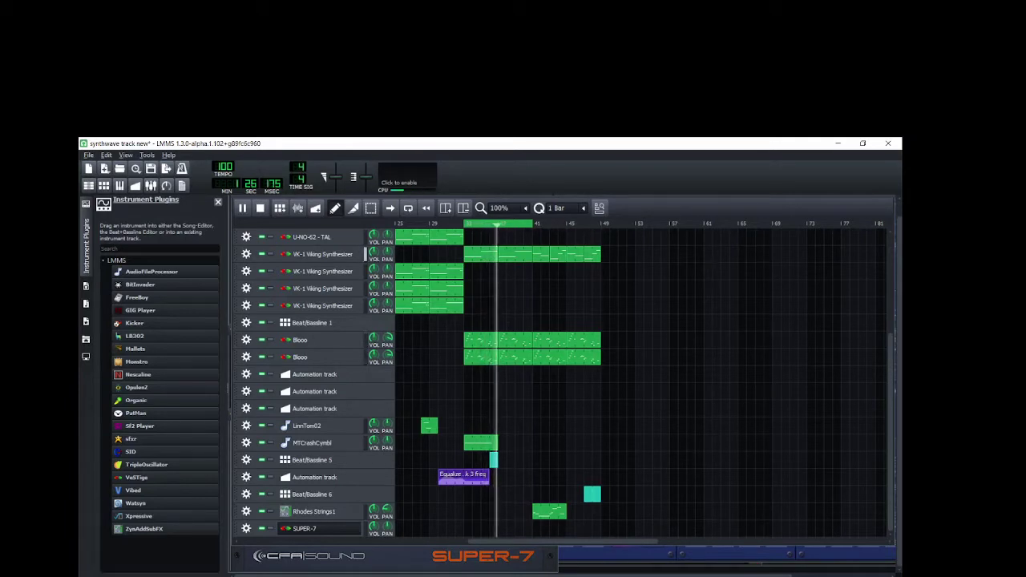
Step: Create a clip at bar 33 on the SUPER-7 track and settle on an eighth-note F#4 as its first note
double_click(467, 528)
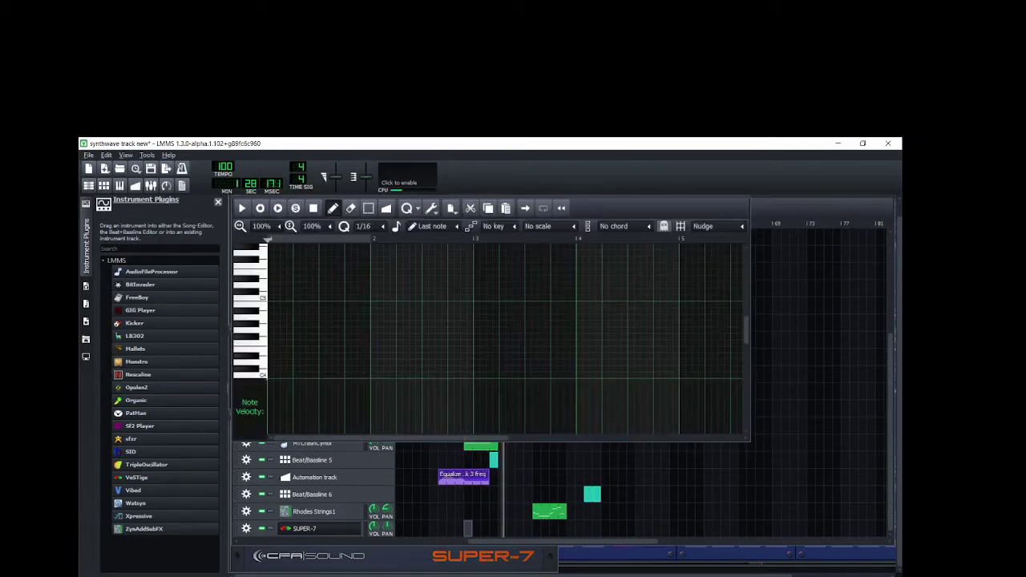
left_click(281, 325)
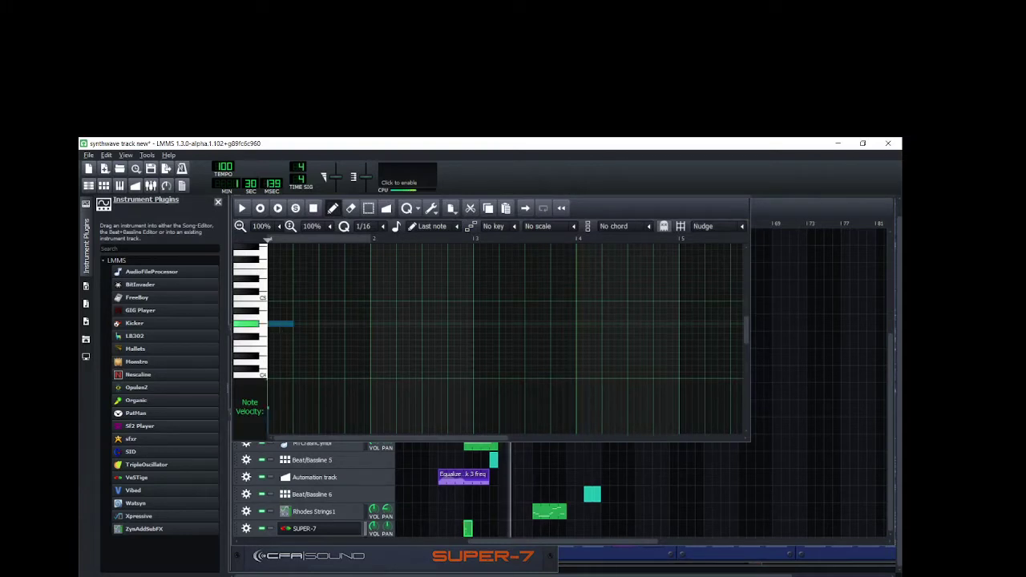
left_click_drag(280, 325, 282, 318)
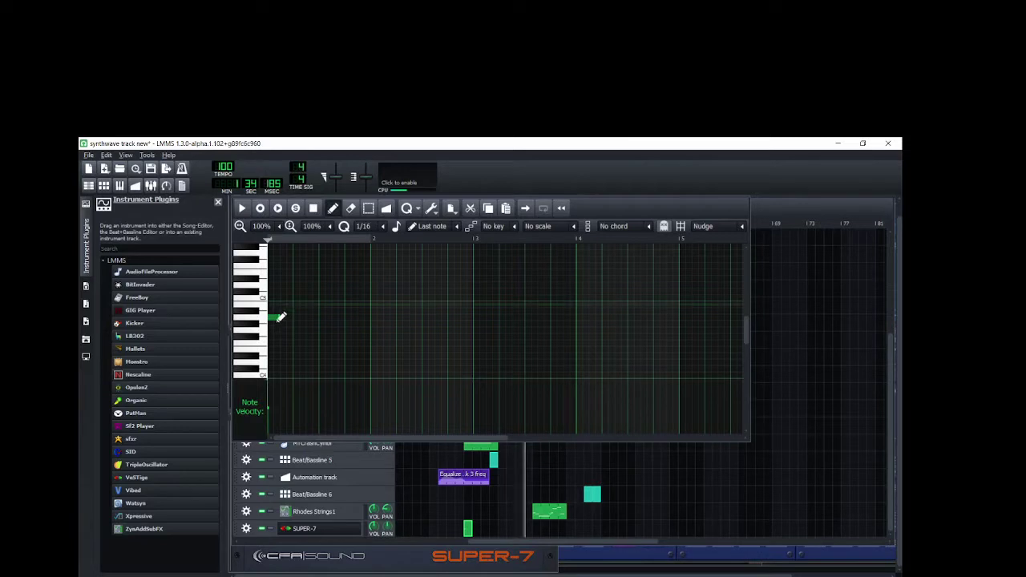
left_click(277, 306)
right_click(278, 320)
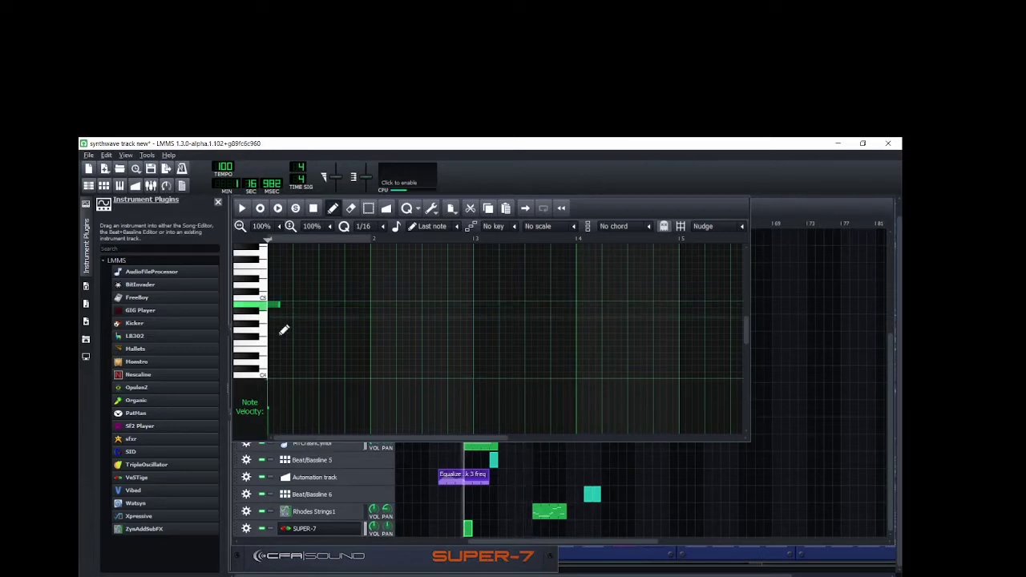
left_click(277, 345)
left_click_drag(278, 344, 293, 327)
Step: Fill the rest of the clip's first bar with eighth notes A4, C#5, F#4, A4, C#5, F#4, A4
left_click(289, 325)
left_click(299, 294)
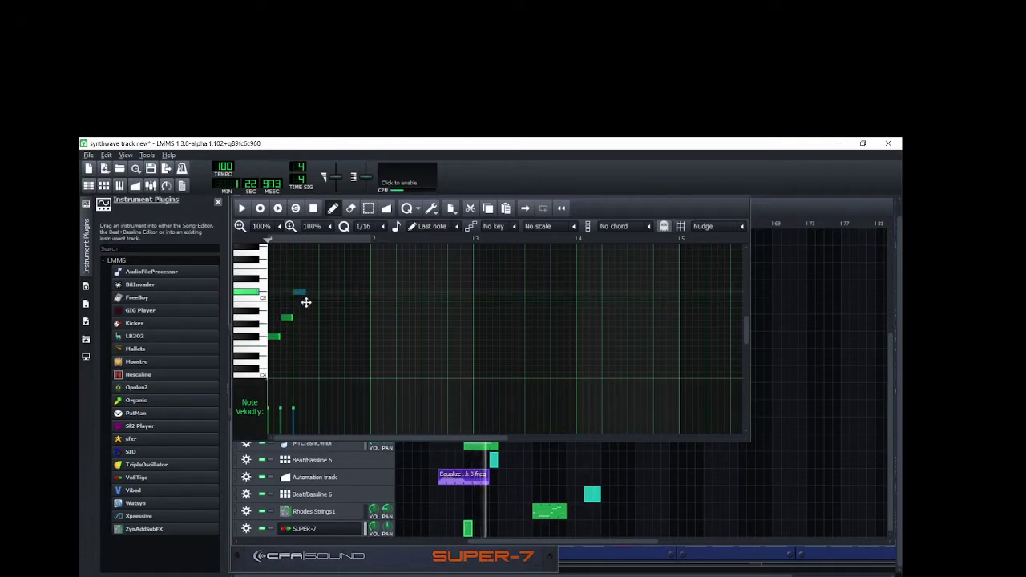
left_click(312, 337)
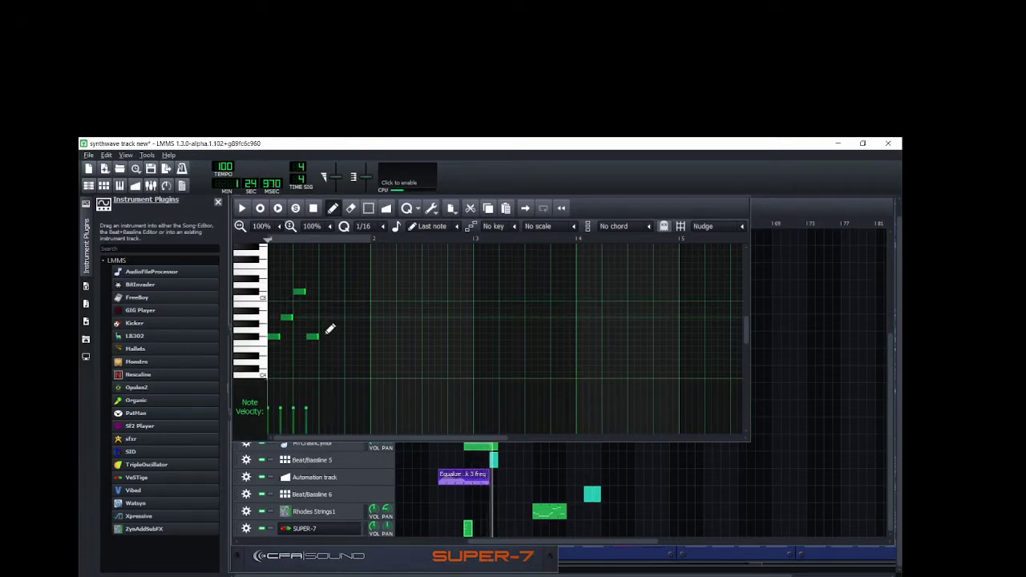
left_click(325, 318)
left_click_drag(337, 291, 344, 301)
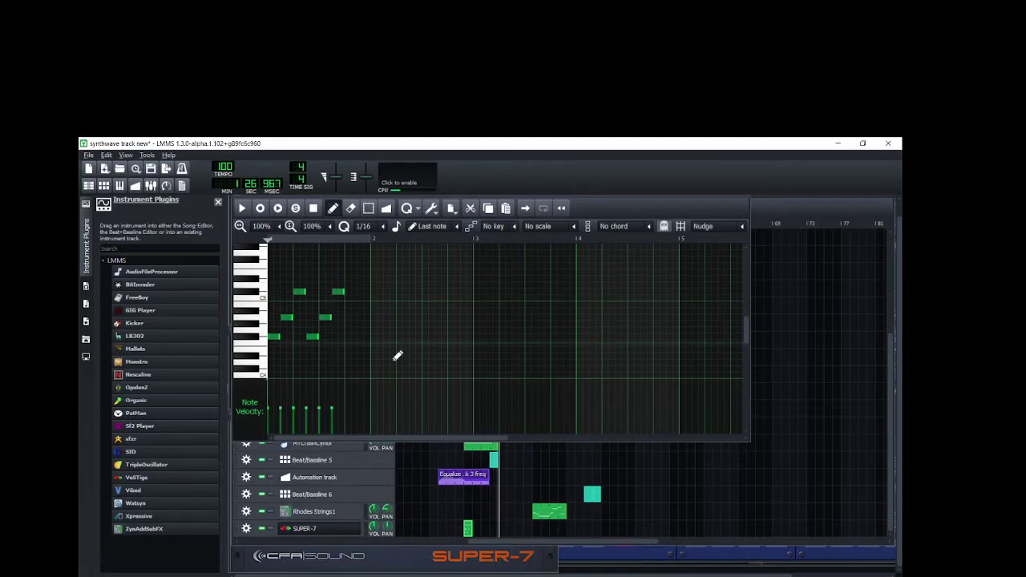
left_click(351, 337)
left_click(364, 318)
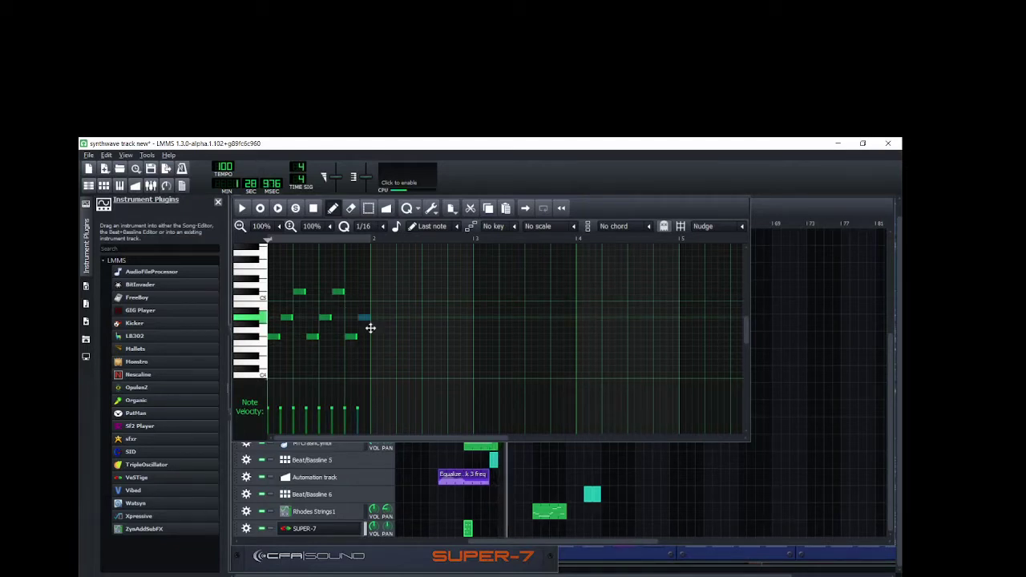
Step: Fill the clip's second bar with eighth notes E5, G#5, B5, E5, G#5, B5, E5, A5
left_click(376, 274)
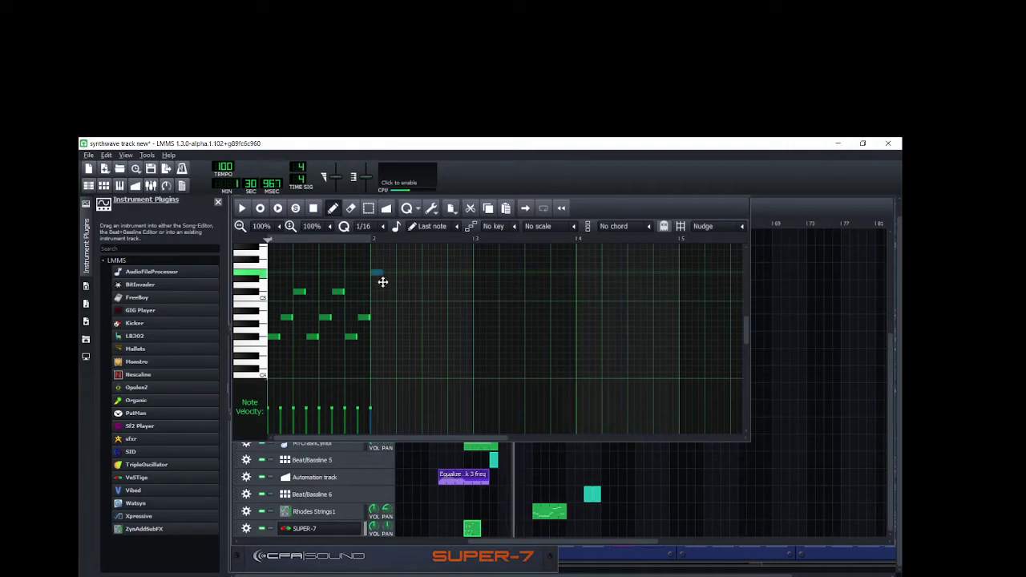
left_click(376, 273)
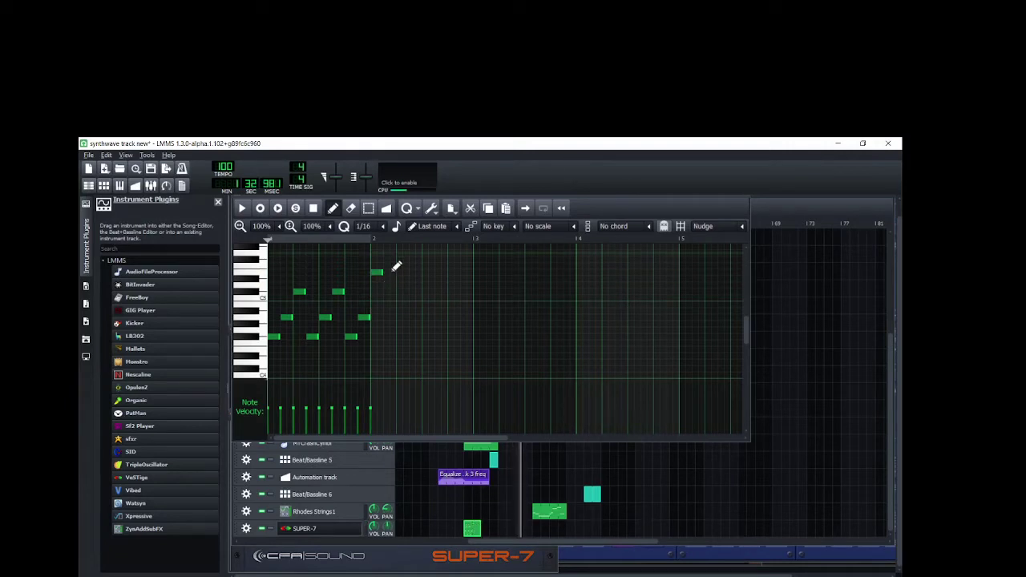
left_click(389, 247)
scroll(415, 281, "up", 2)
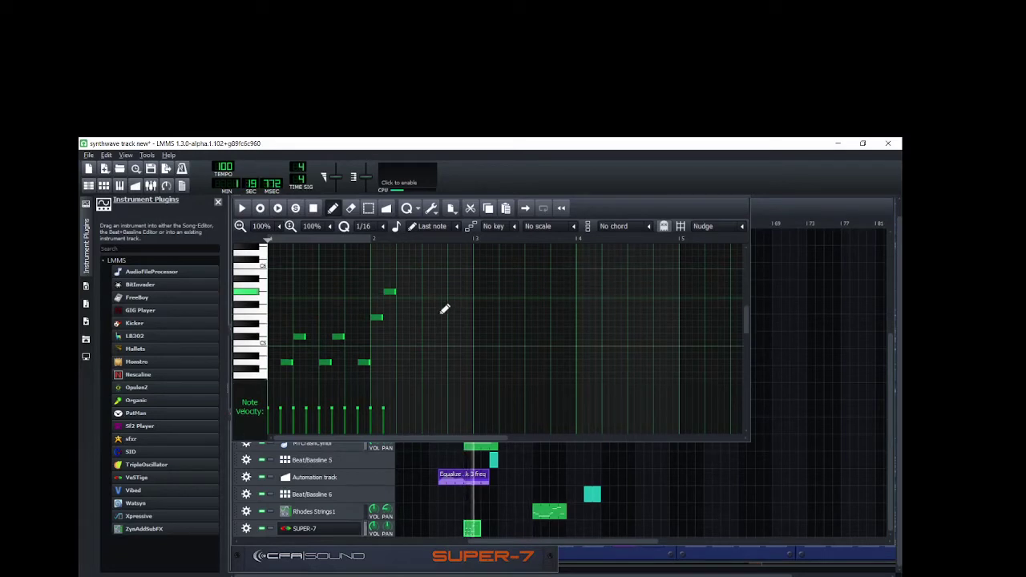
left_click(400, 274)
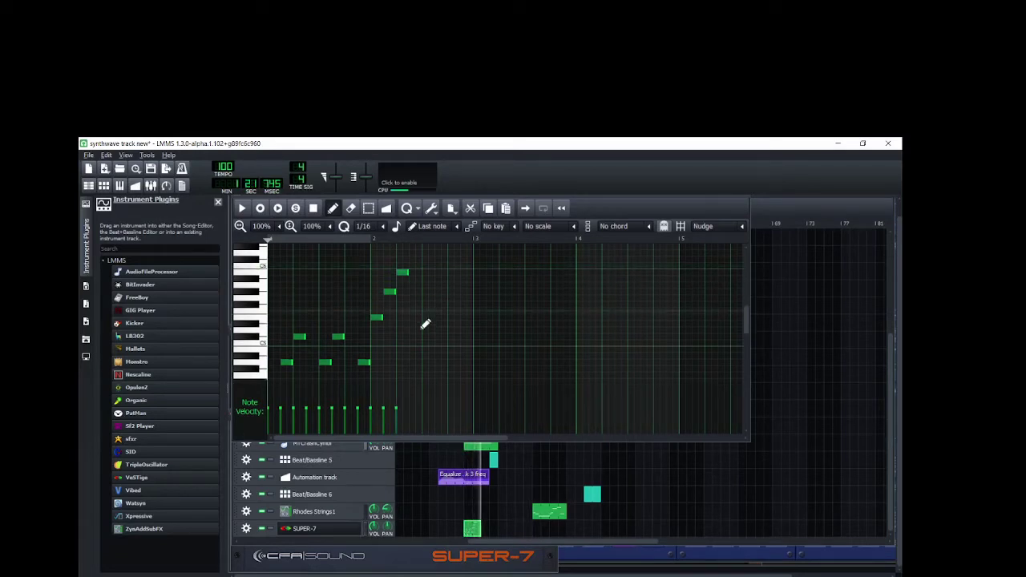
left_click(415, 318)
left_click(442, 273)
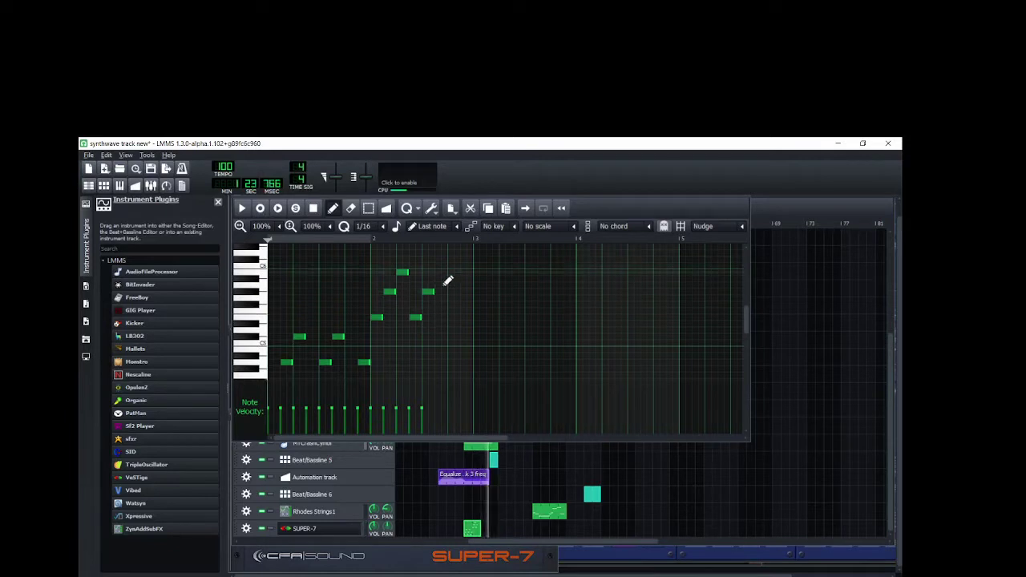
left_click(455, 319)
left_click(466, 292)
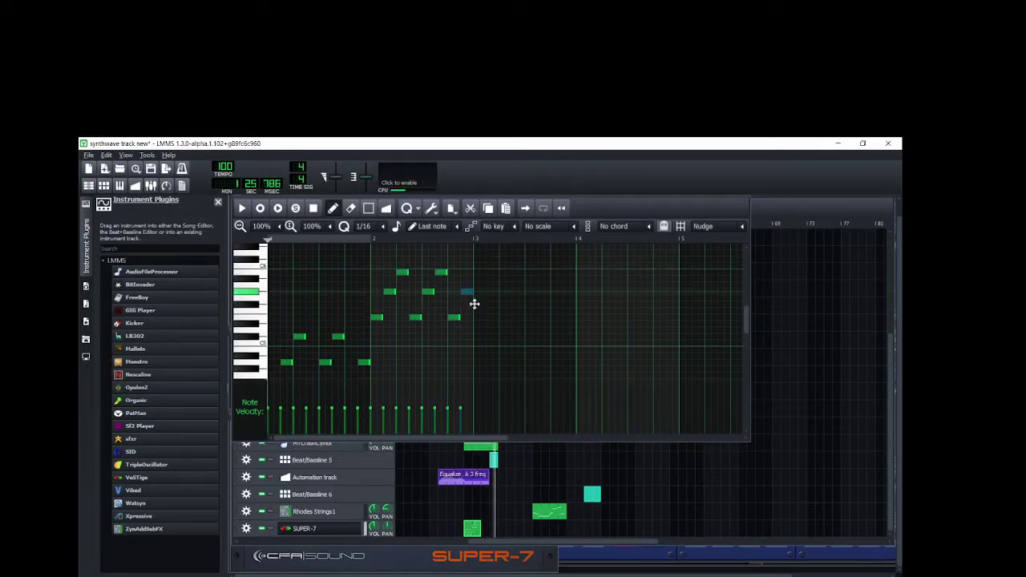
Step: Fill the clip's third bar with eighth notes B4, C#5, D5, B4, C#5, D5, B4, C#5
scroll(500, 336, "down", 1)
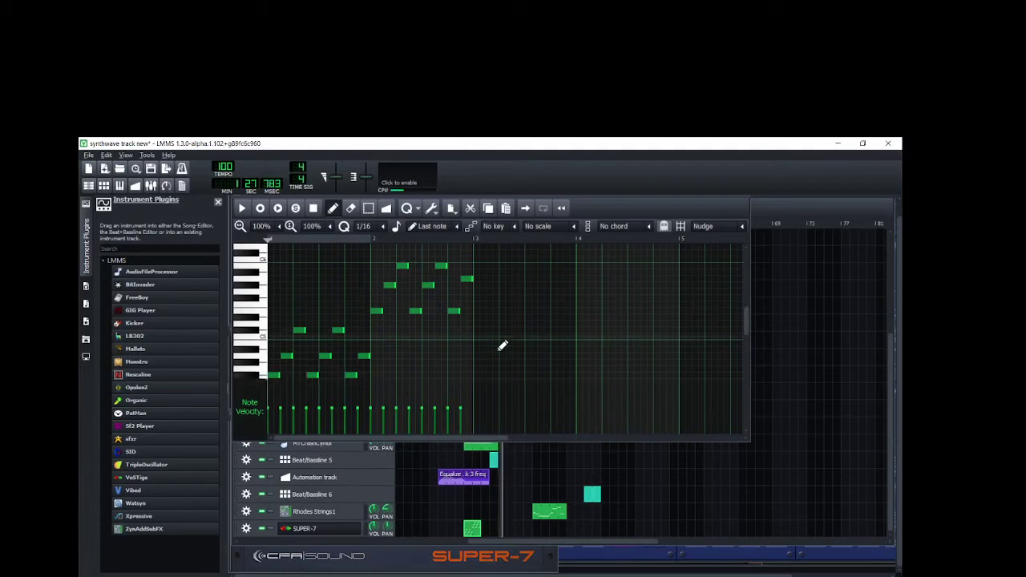
left_click(479, 344)
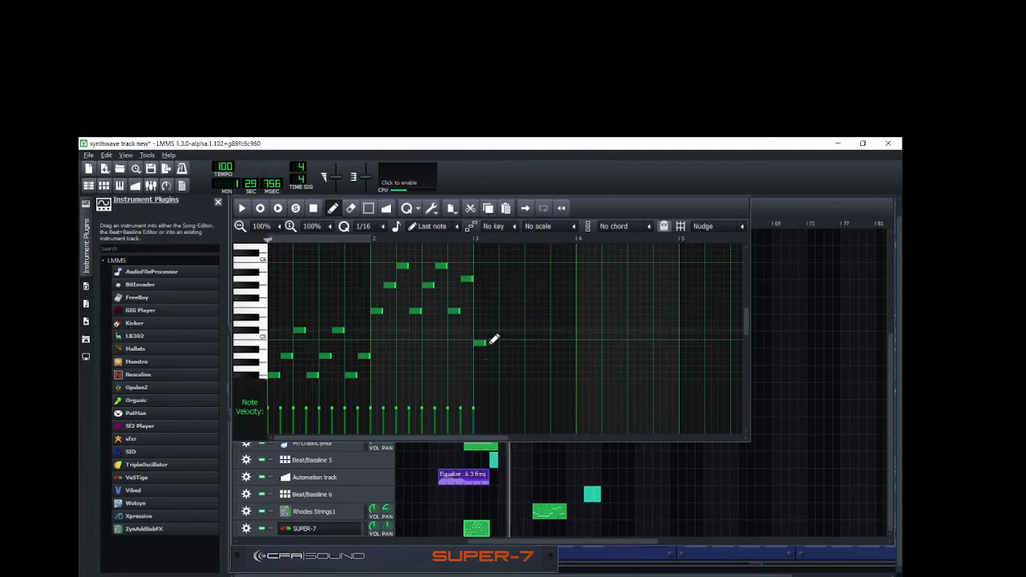
left_click(494, 331)
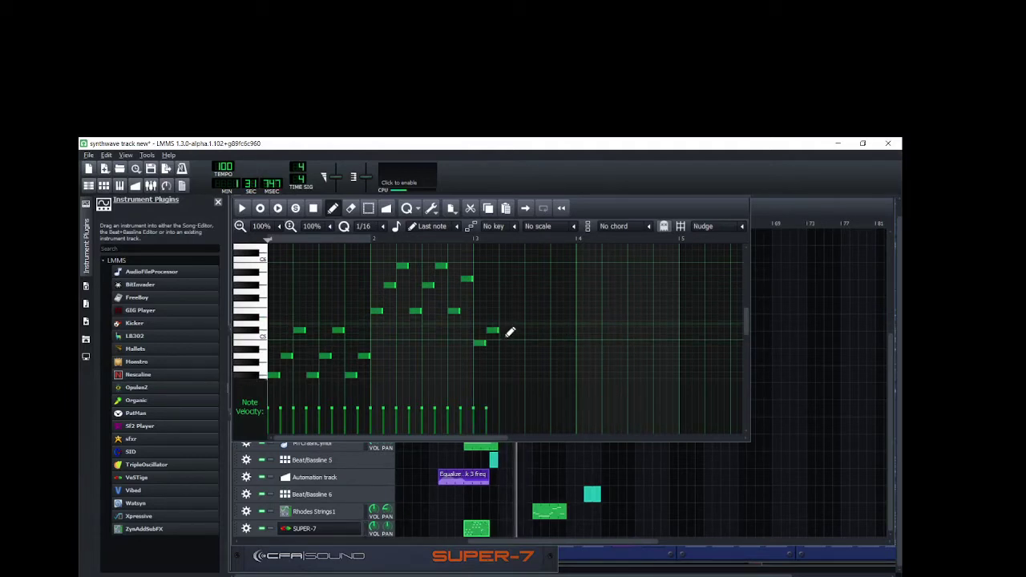
left_click(505, 331)
left_click_drag(509, 338, 509, 331)
left_click(531, 331)
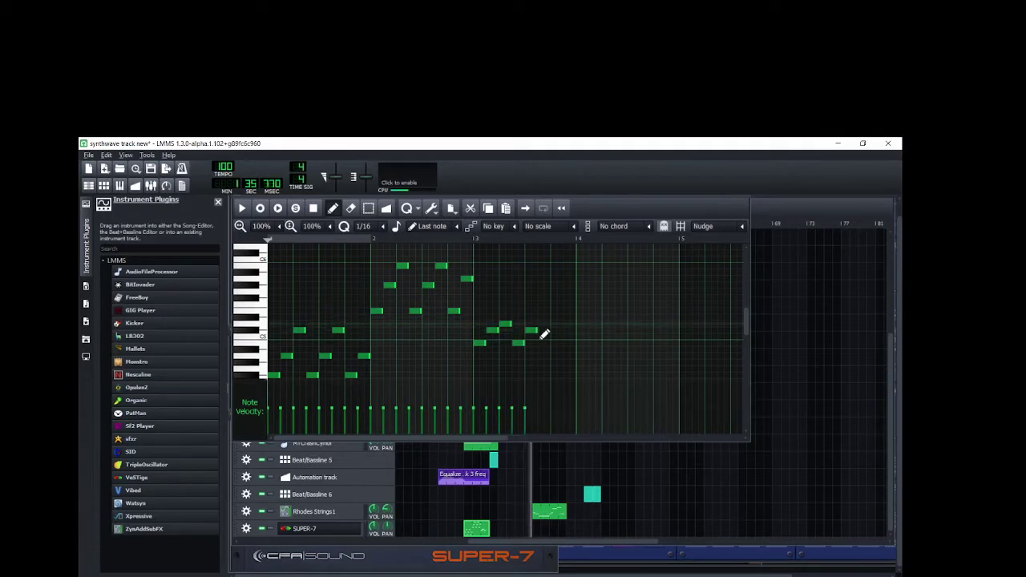
left_click(544, 325)
scroll(564, 305, "down", 1)
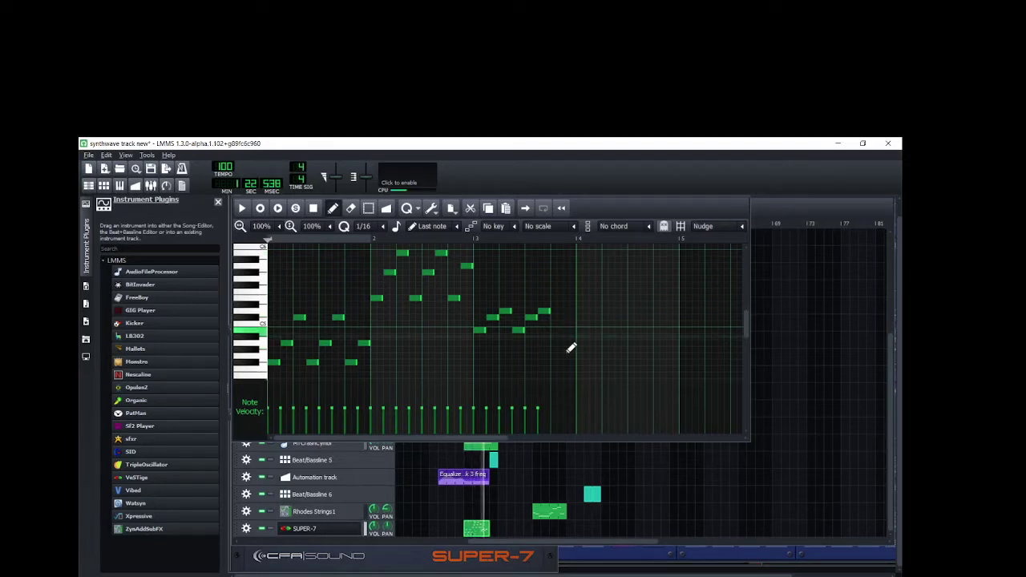
left_click(555, 332)
left_click(567, 318)
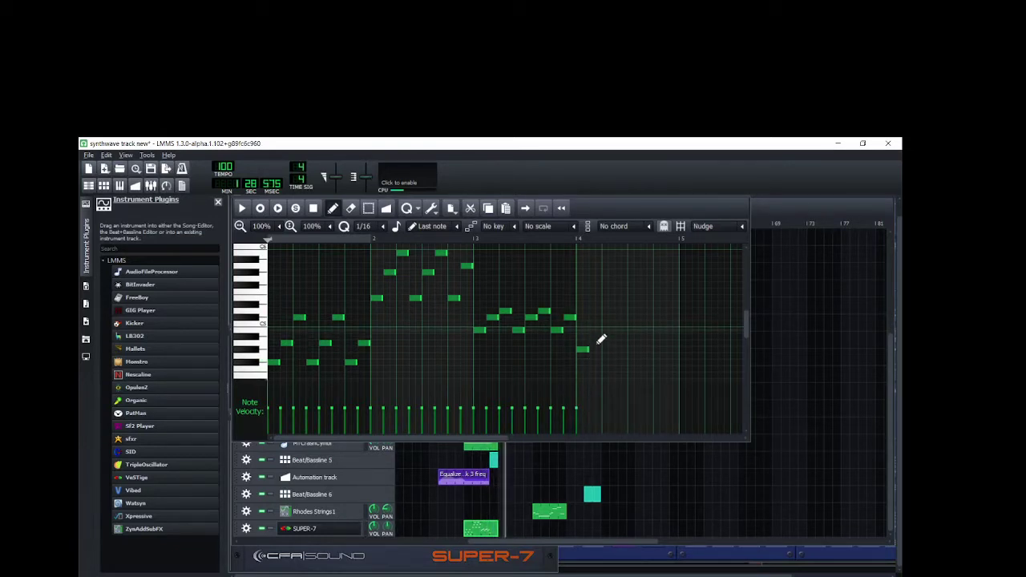
Step: Fill the clip's fourth bar with eighth notes G#4, B4, C#5, G#4, B4, C#5, G#4, A4
left_click(595, 330)
left_click(609, 319)
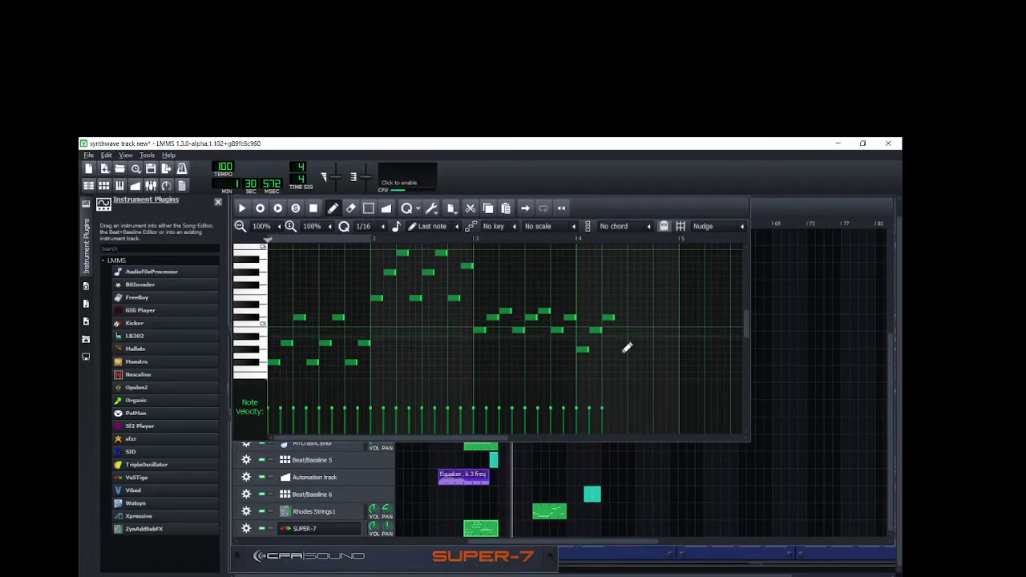
left_click(623, 350)
left_click(633, 330)
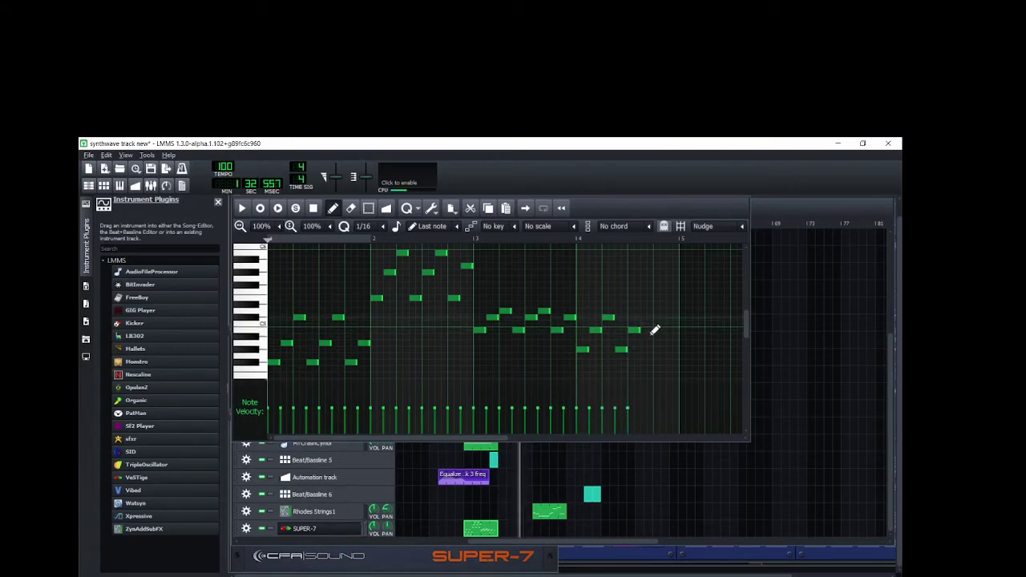
left_click(646, 318)
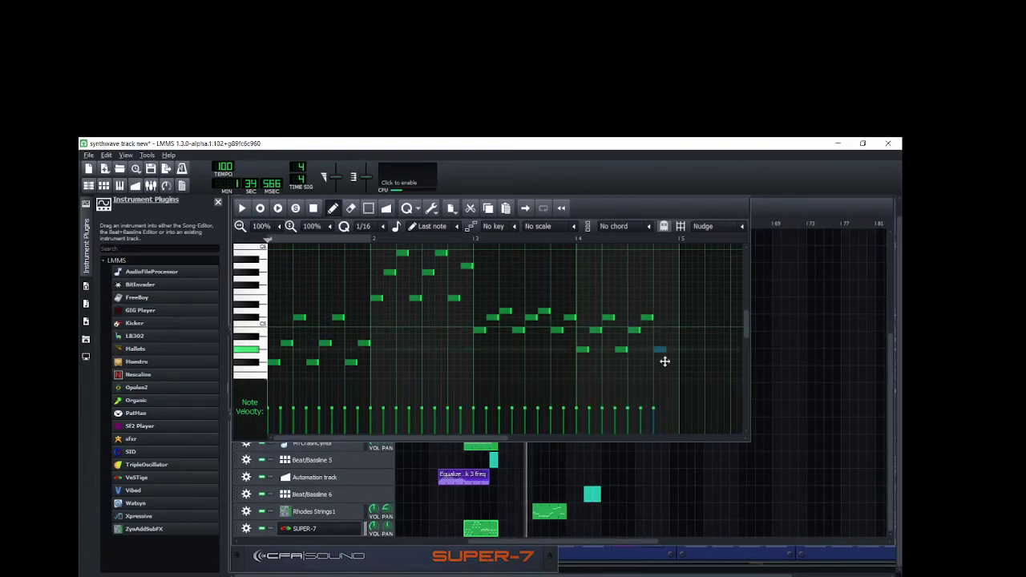
left_click(674, 345)
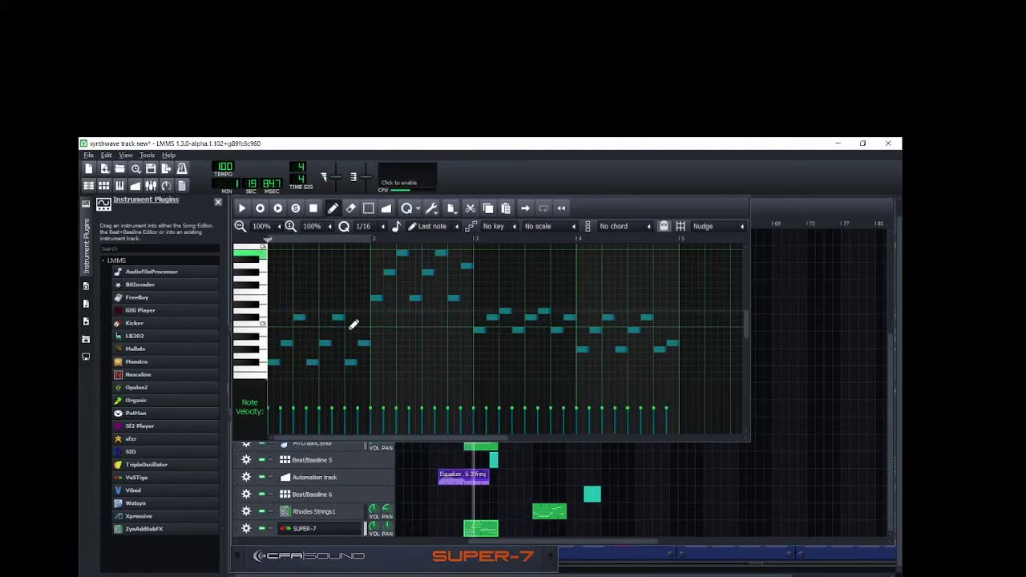
Step: Duplicate the four-bar arpeggio so the copy starts at bar 5 of the clip, and remove the stray F#4 near the end of bar 4
left_click_drag(344, 329, 759, 327)
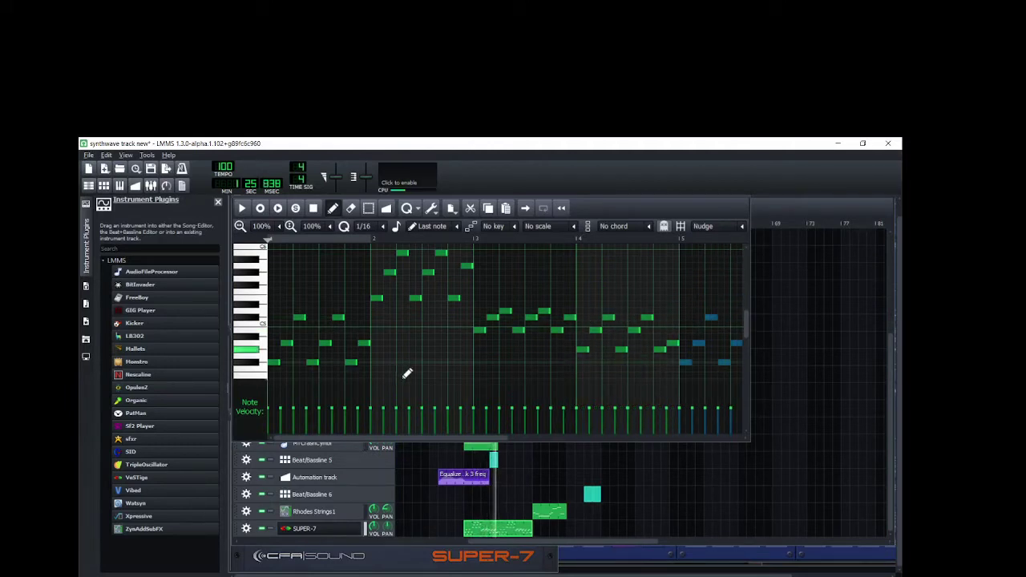
left_click(671, 364)
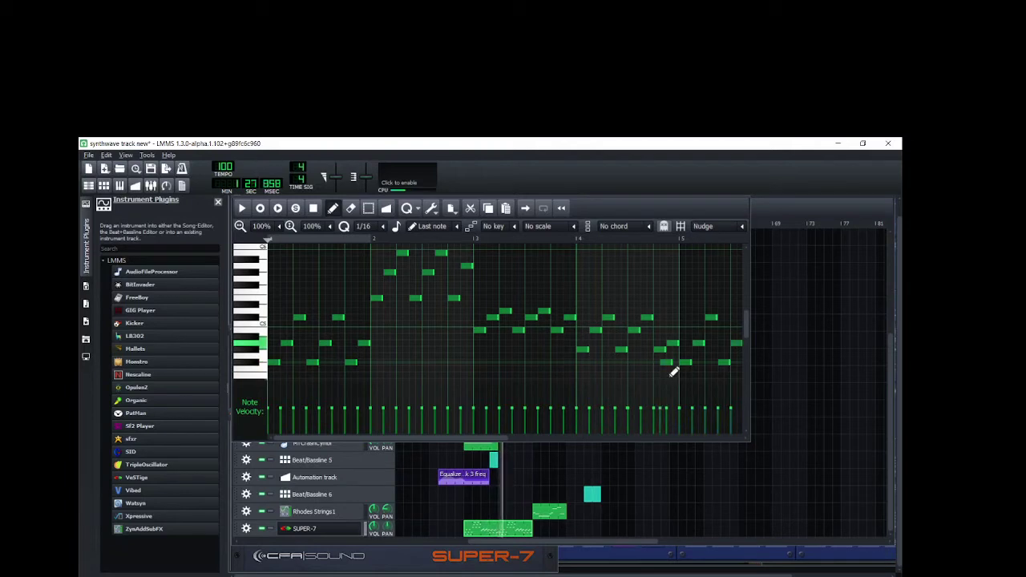
right_click(670, 365)
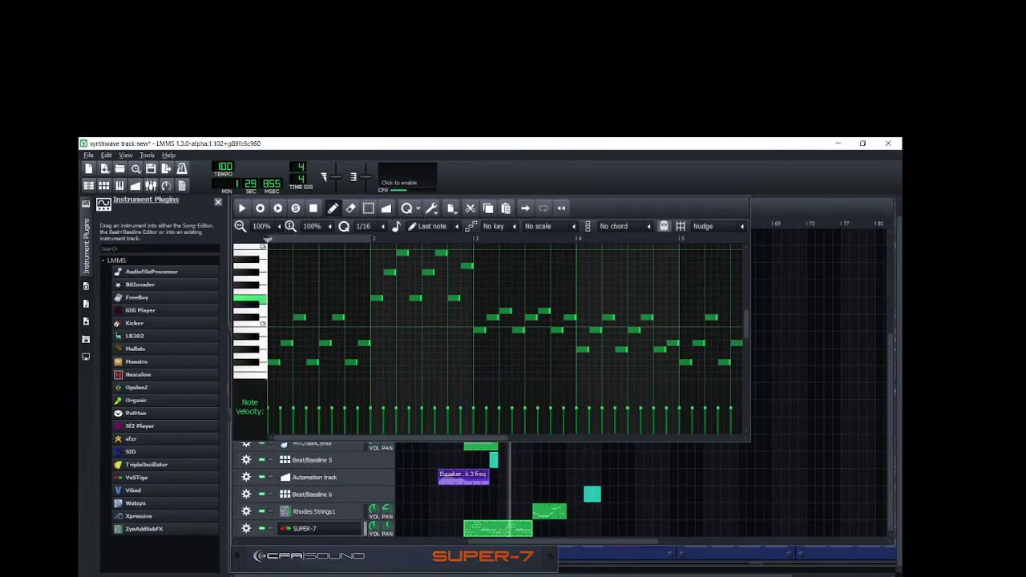
Step: Rename the SUPER-7 track as Arp
double_click(322, 528)
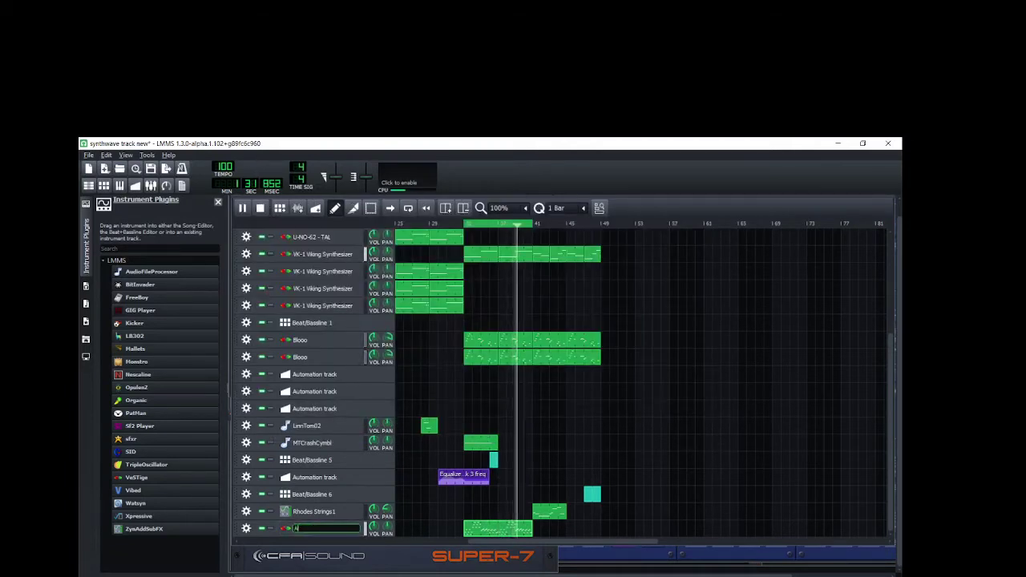
type("Arp")
key("Return")
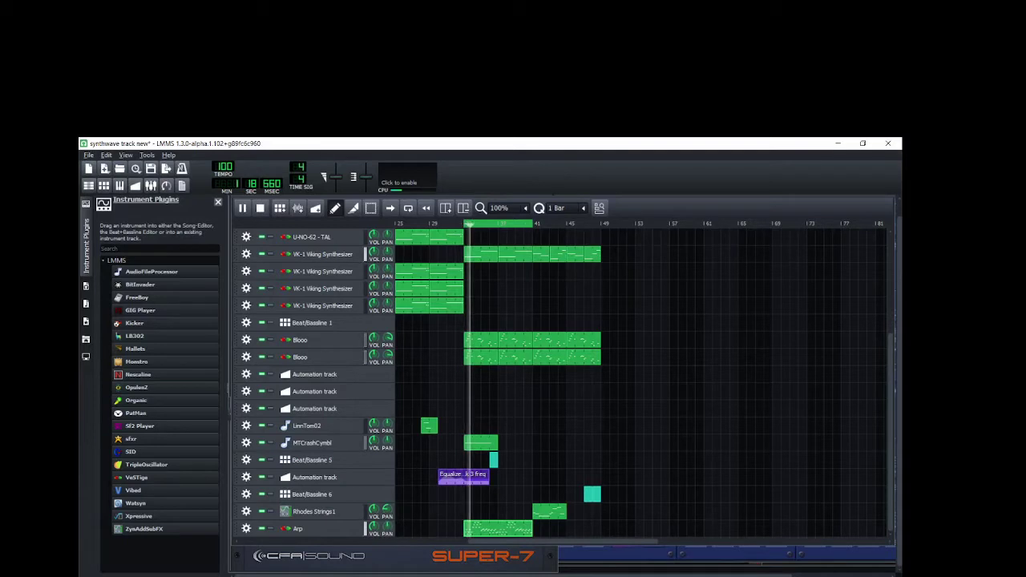
Step: Open the Arp track's plugin parameter window and its SUPER-7 interface, and place both beside the instrument window
left_click(298, 529)
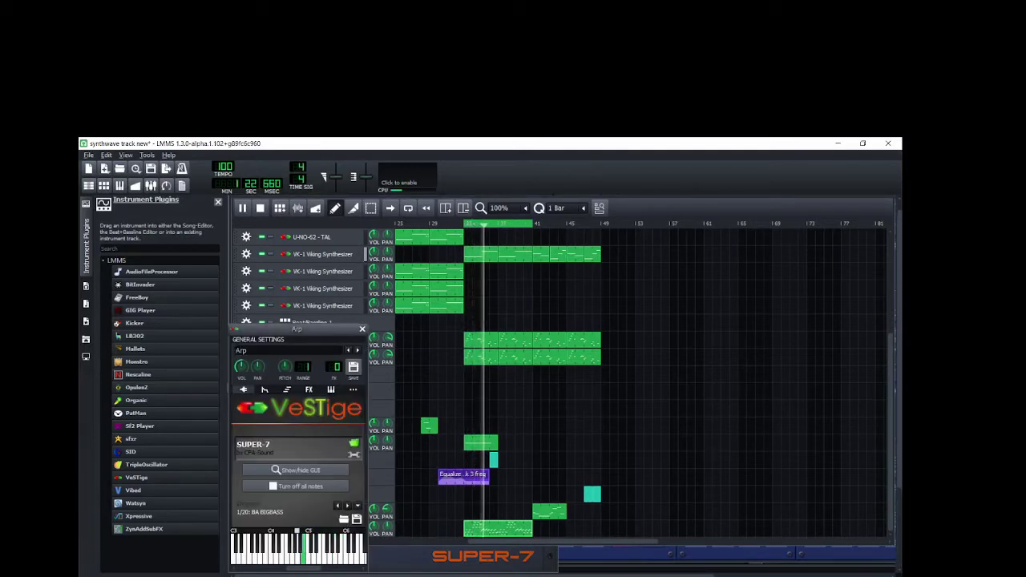
left_click_drag(826, 569, 323, 236)
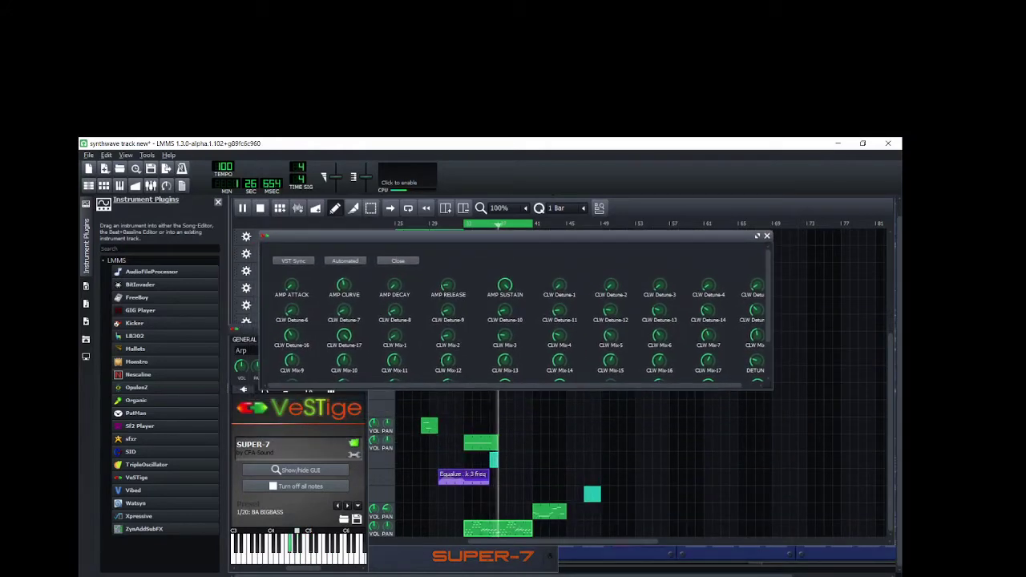
left_click(296, 471)
left_click(296, 470)
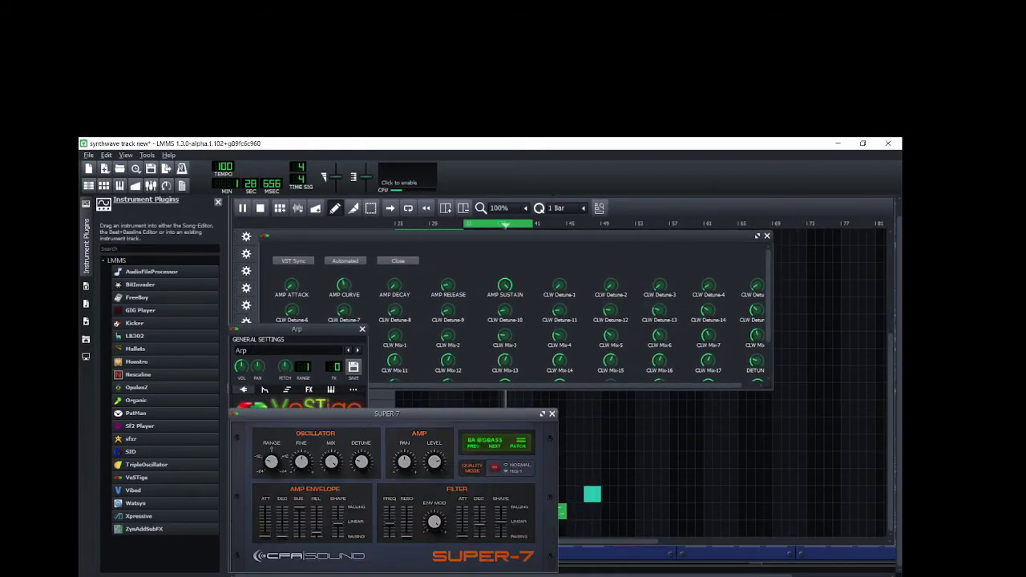
left_click_drag(386, 413, 584, 296)
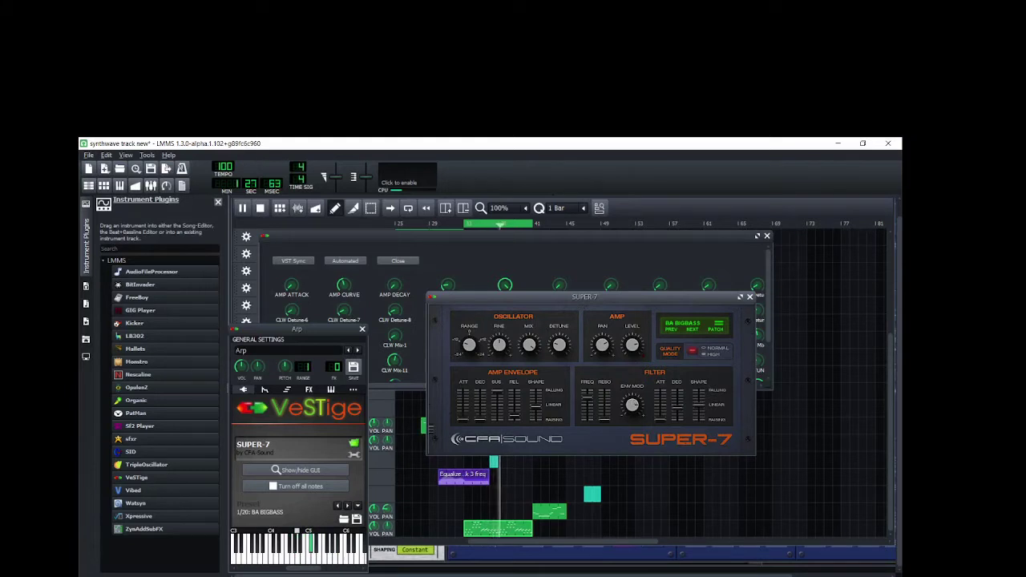
Step: Add an automation track to the song and reopen the Arp's plugin parameter window, enlarged to fit all knob rows
left_click(315, 208)
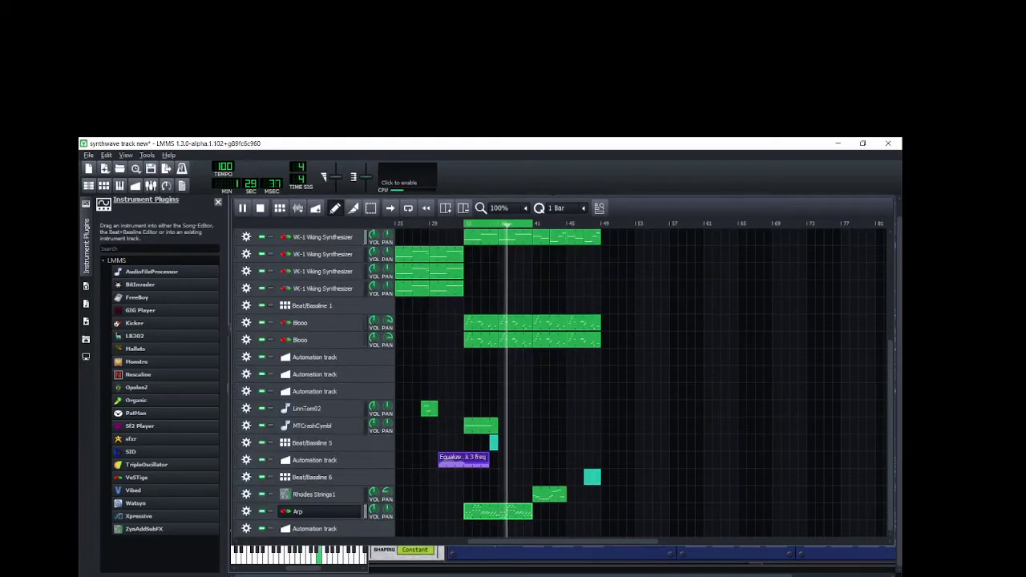
left_click(305, 511)
left_click(304, 512)
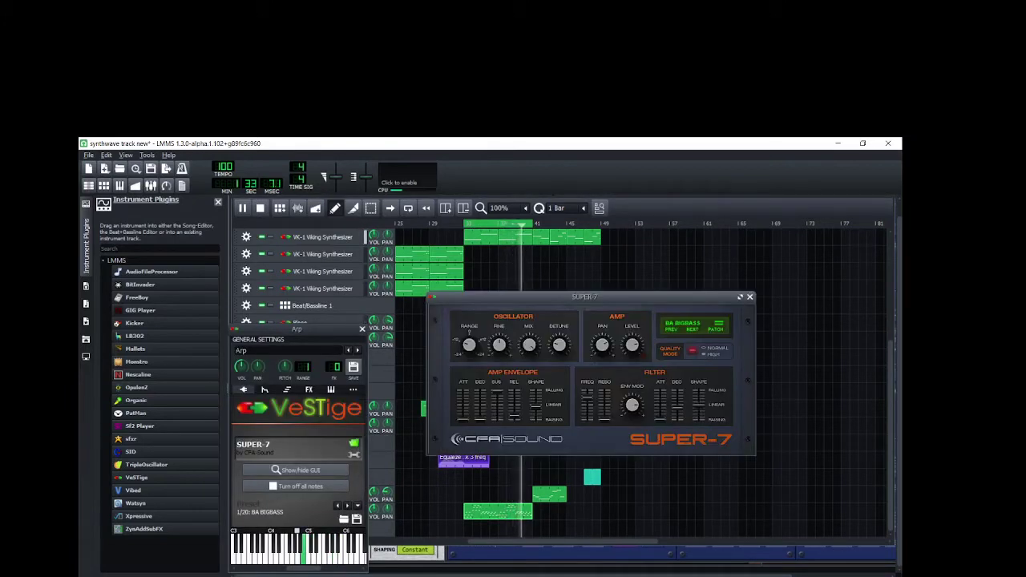
left_click(355, 455)
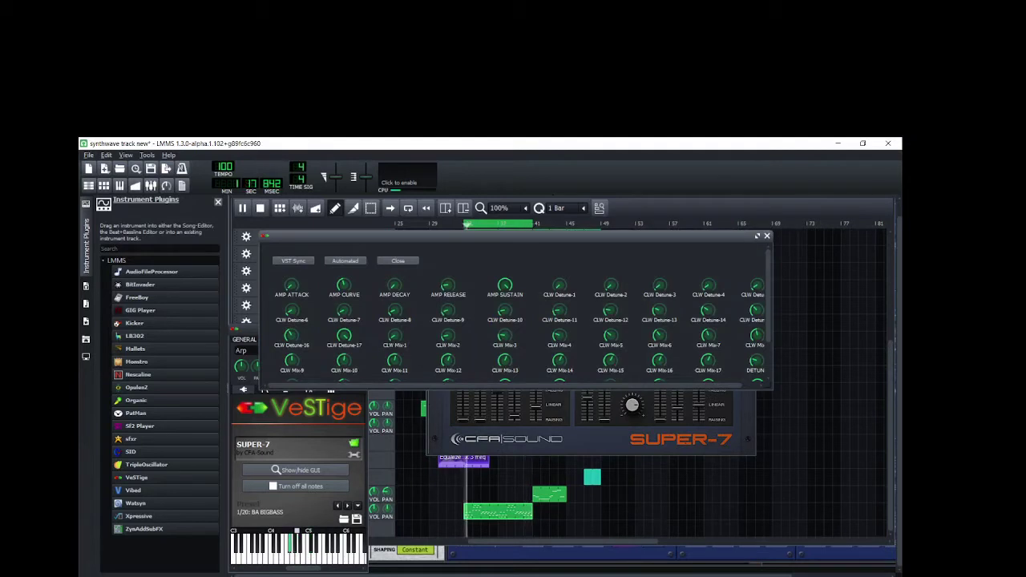
left_click_drag(517, 390, 533, 474)
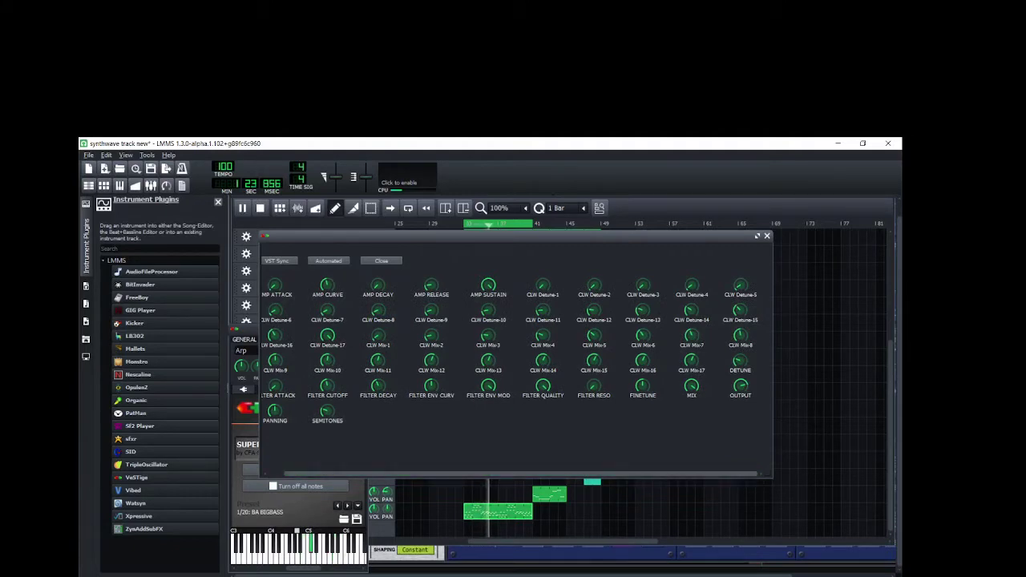
left_click_drag(533, 473, 517, 473)
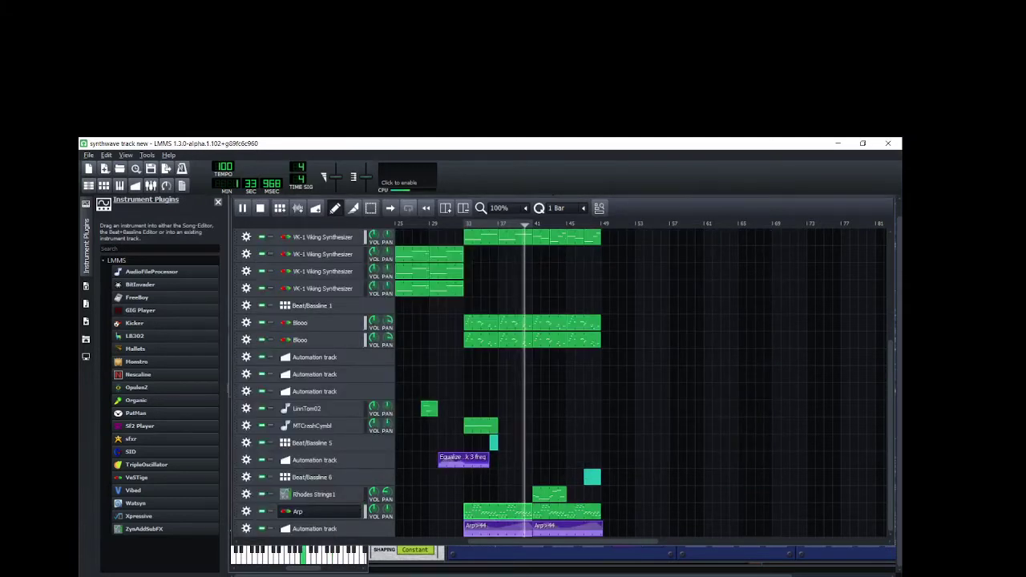
Step: Save the project and open the MTRideCymbal pattern of Beat/Bassline 6 in the piano roll
key("ctrl+s")
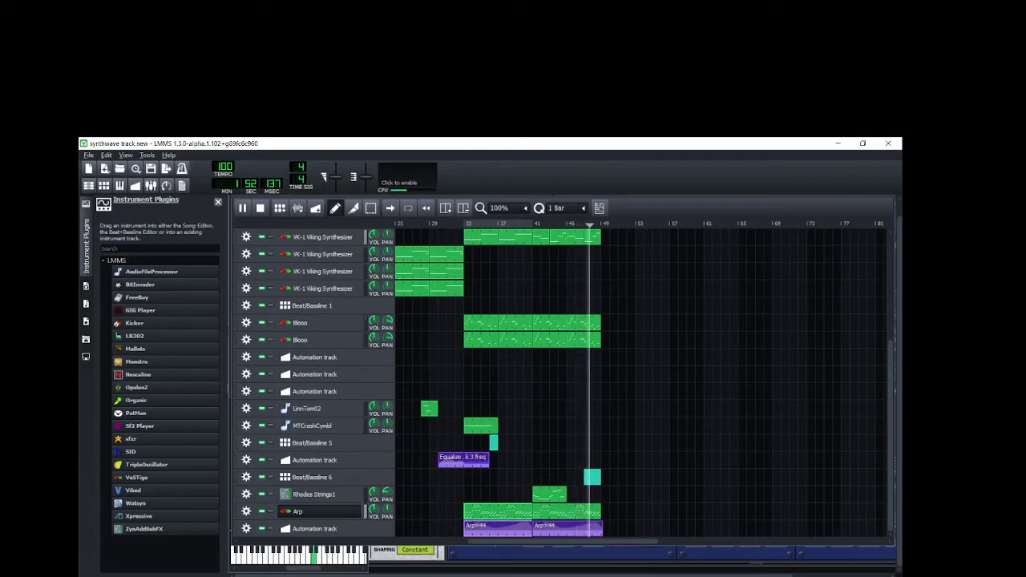
key("ctrl+2")
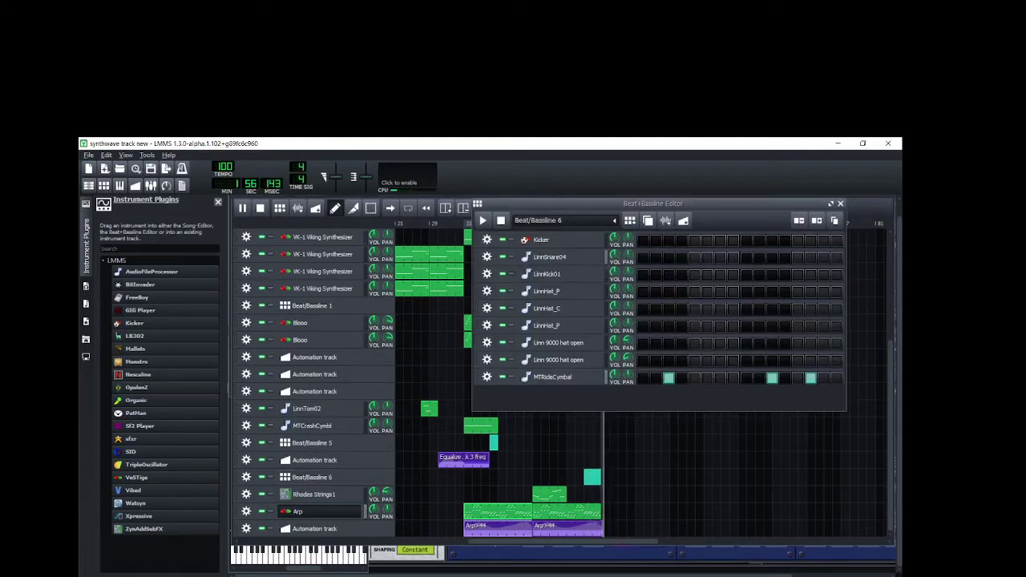
right_click(666, 378)
left_click(689, 388)
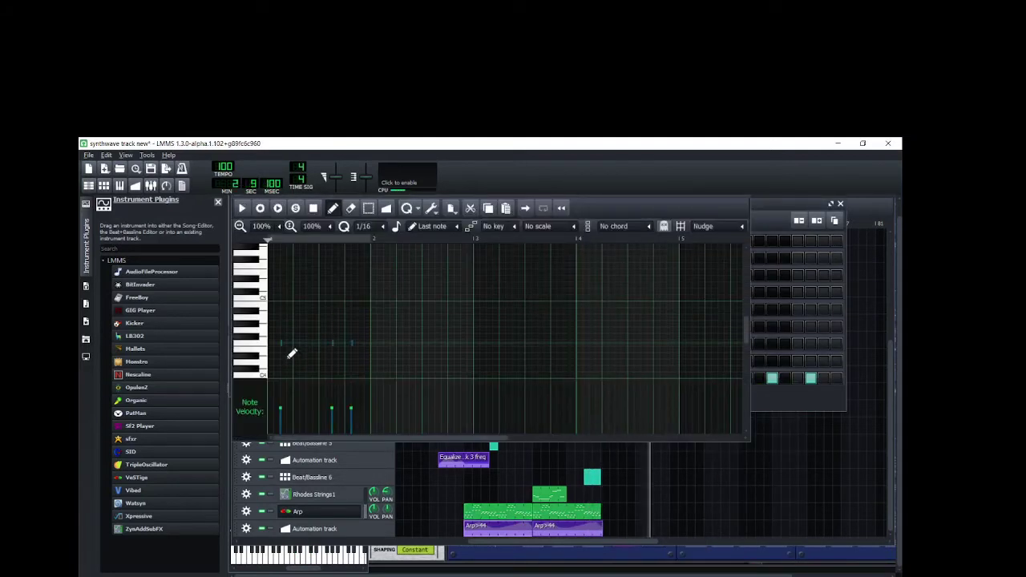
Step: Transpose all the MTRideCymbal notes together, trying E5 and settling on E4
left_click(281, 343)
left_click_drag(290, 351, 292, 285)
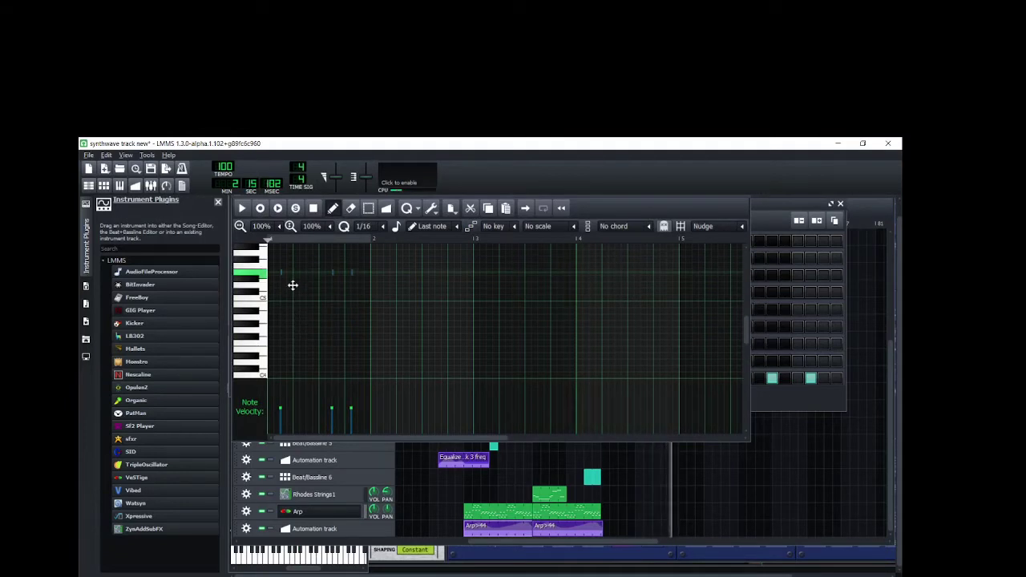
left_click_drag(293, 285, 295, 361)
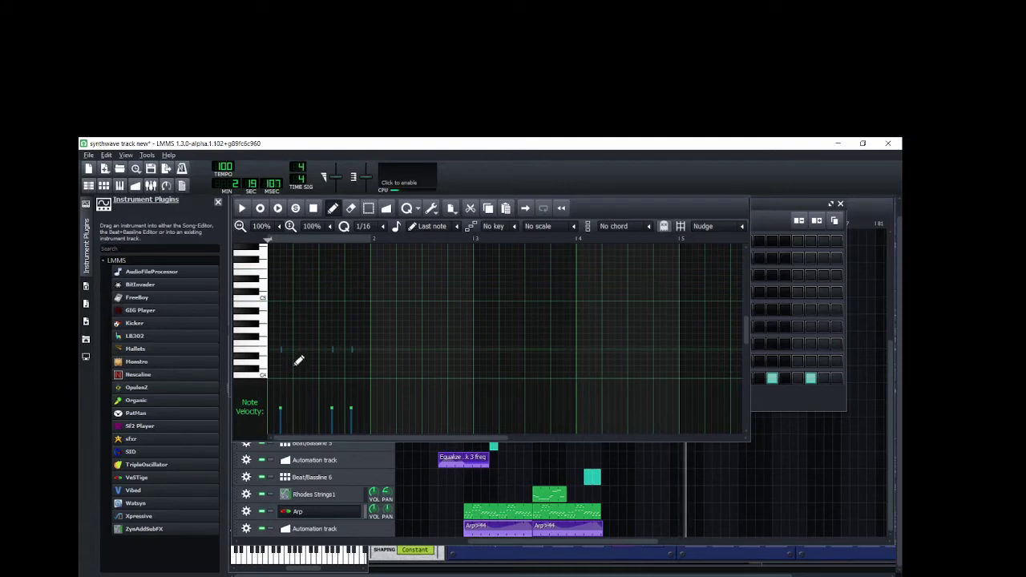
Step: Audition the song from about bar 45 and reopen the MTRideCymbal pattern of Beat/Bassline 6
left_click(557, 542)
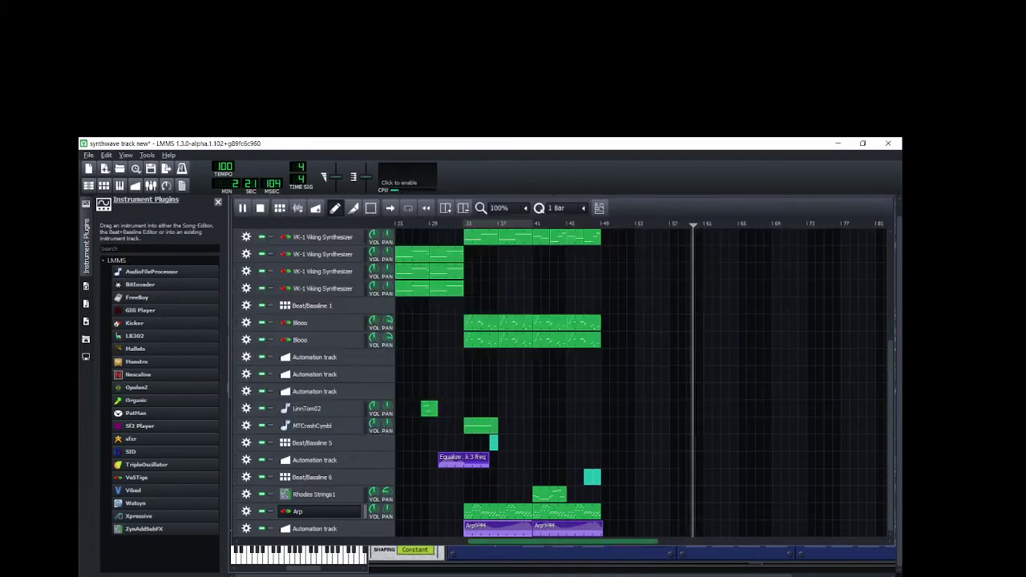
left_click(568, 223)
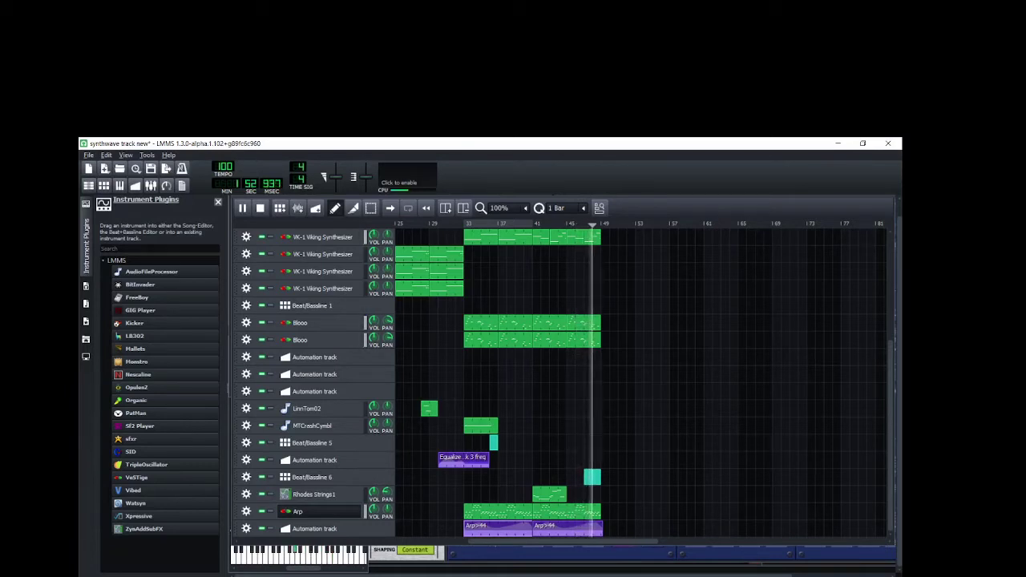
left_click(104, 185)
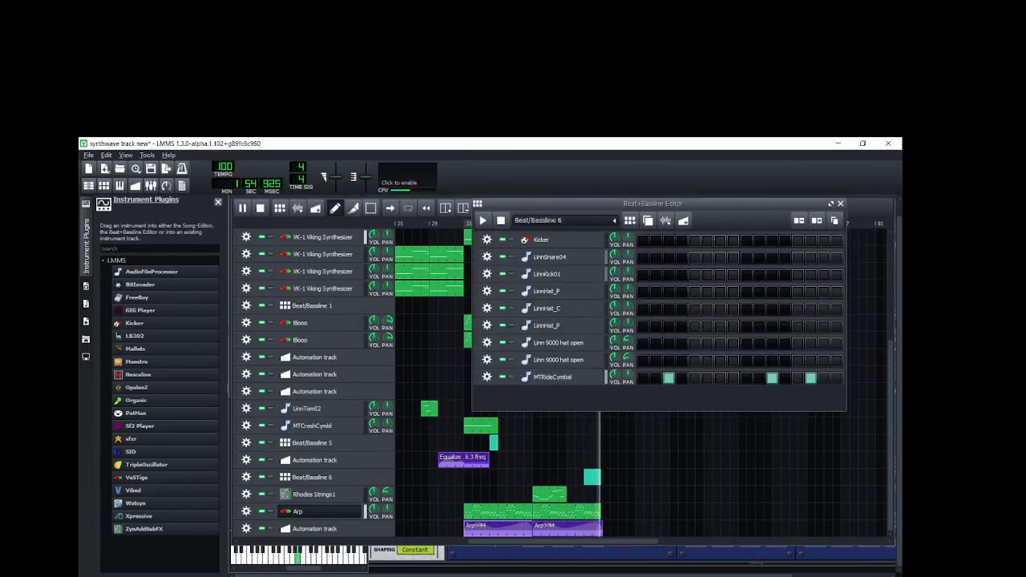
right_click(666, 379)
left_click(703, 387)
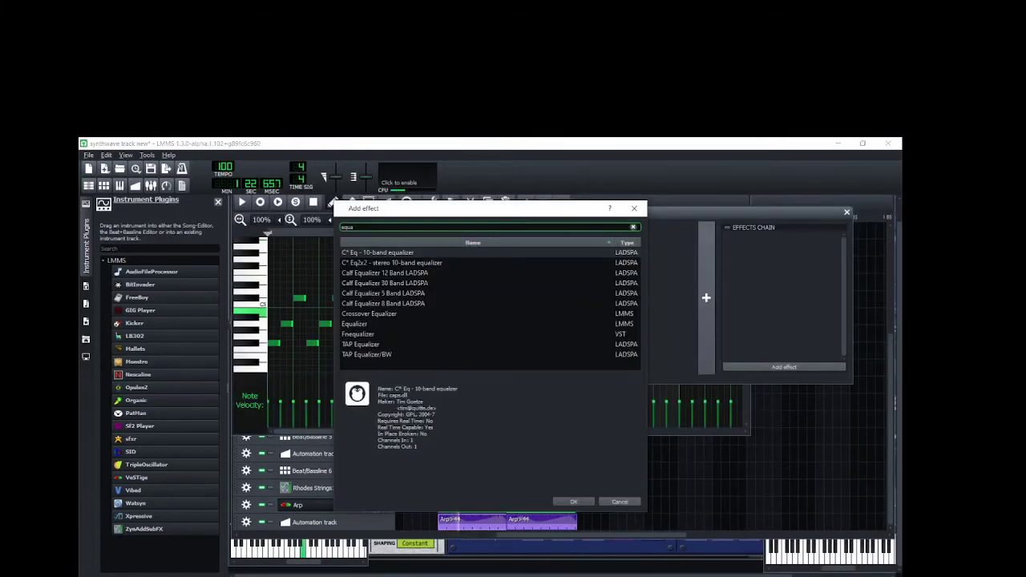
Step: Add the LMMS Equalizer to the Arp mixer channel and narrow its range with high-pass and low-pass filters
double_click(354, 324)
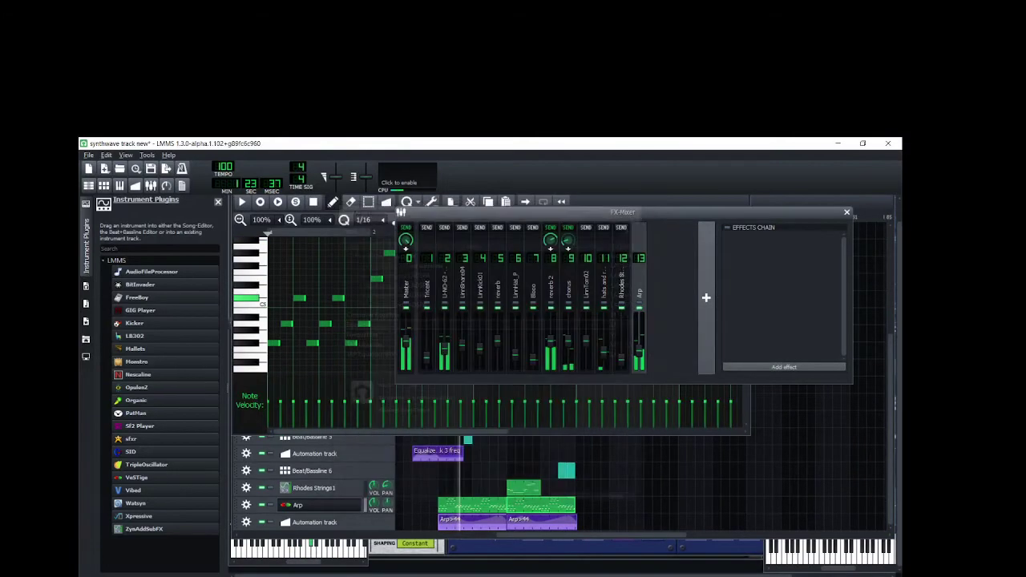
left_click_drag(259, 372, 318, 371)
left_click_drag(480, 371, 420, 372)
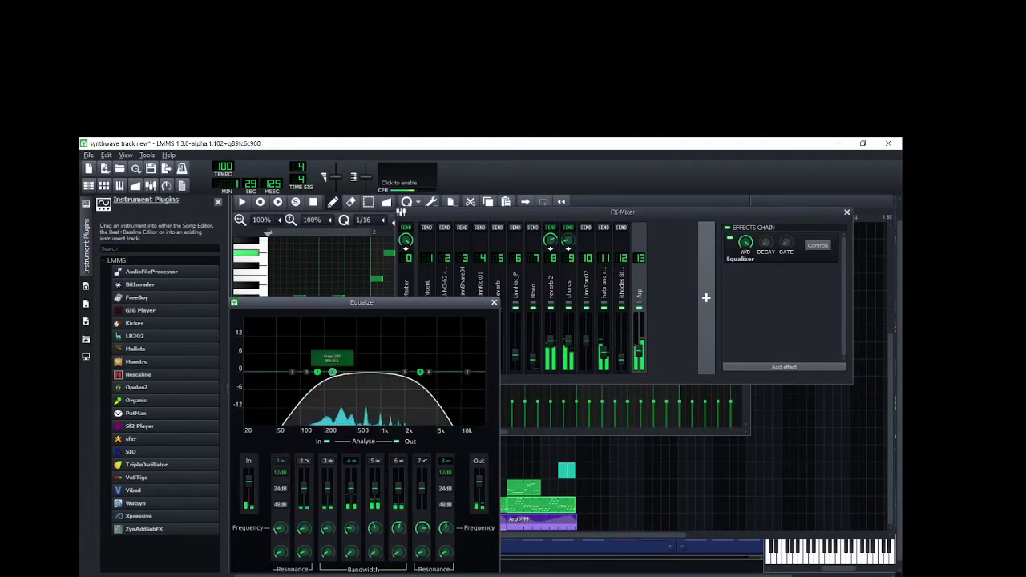
left_click_drag(344, 388, 327, 372)
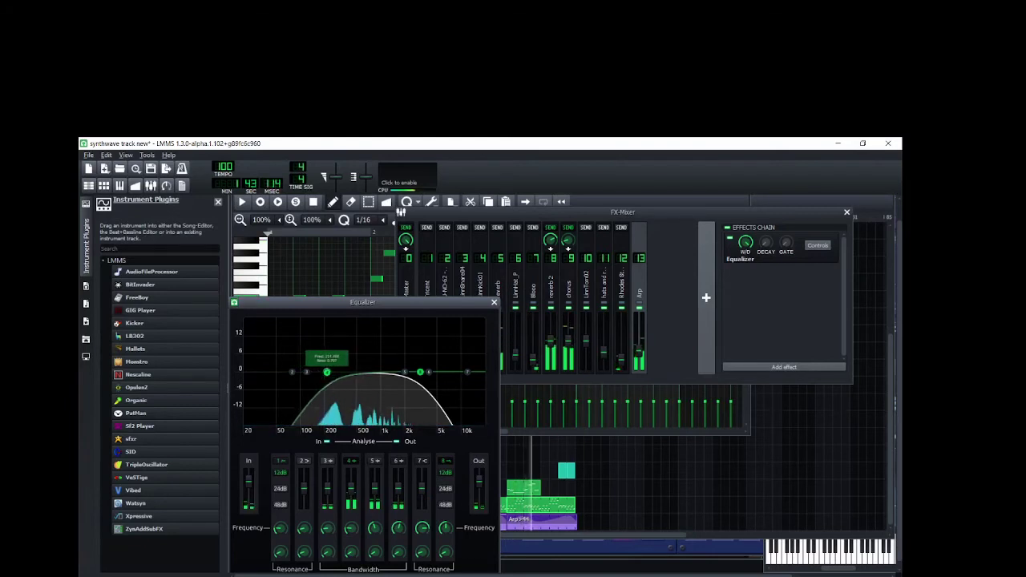
Step: Trim the Arp channel fader and refine its equalizer with a small band 5 cut near 400 Hz and a higher low-pass cutoff
left_click_drag(406, 372, 354, 379)
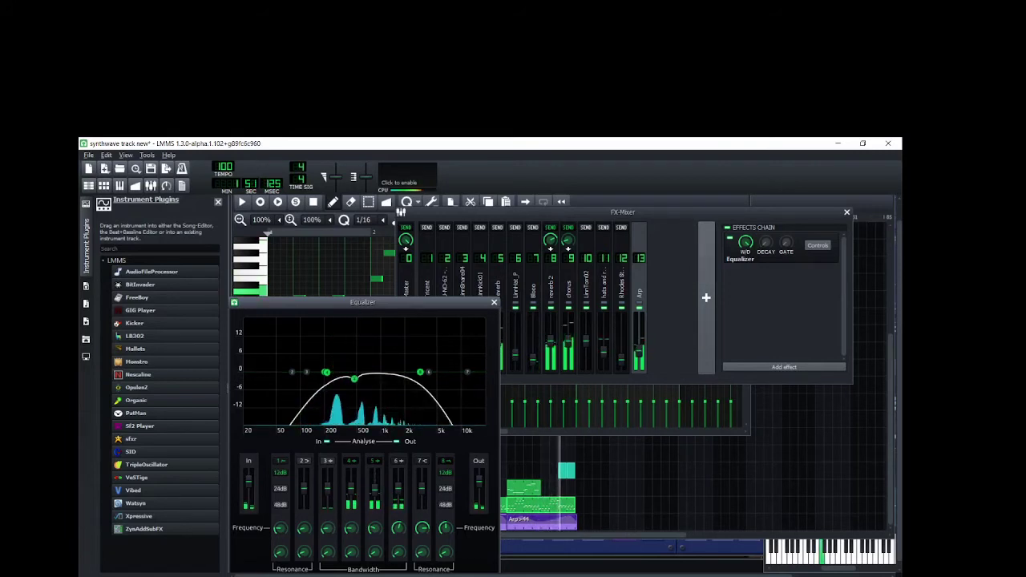
left_click_drag(638, 352, 639, 353)
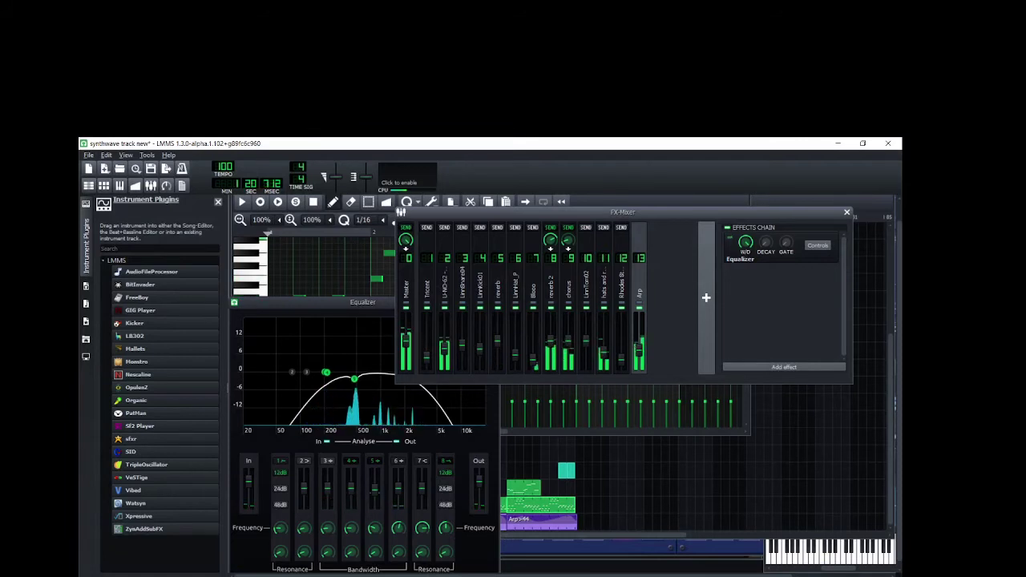
left_click(437, 401)
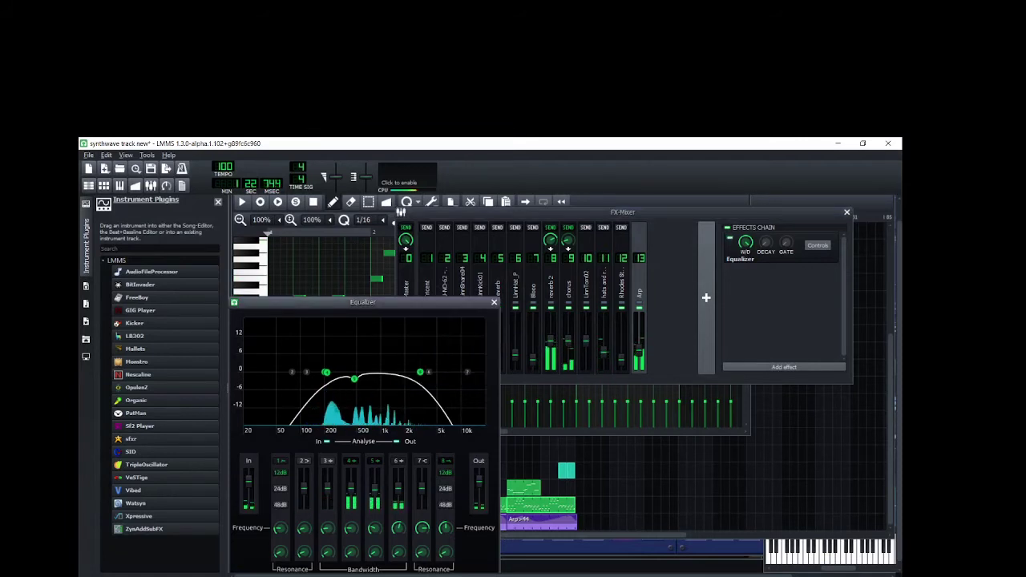
mouse_move(420, 372)
left_mouse_down()
mouse_move(464, 372)
mouse_move(428, 372)
left_mouse_up()
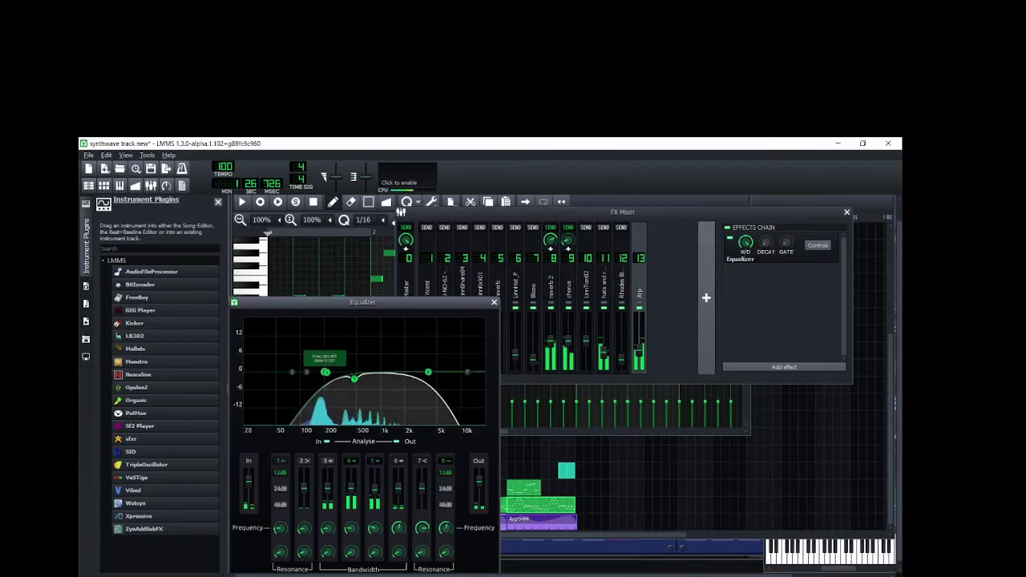
Step: Change equalizer band 5 to a slight, wider boost just above 1 kHz and lower the equalizer's output a little
left_click_drag(325, 372, 402, 362)
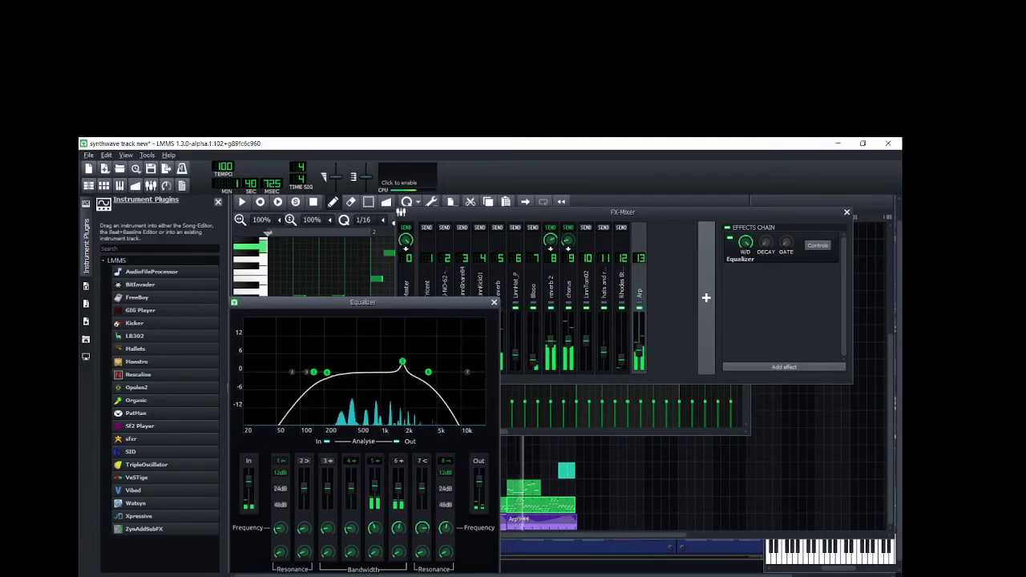
left_click_drag(374, 551, 374, 538)
left_click_drag(402, 362, 387, 367)
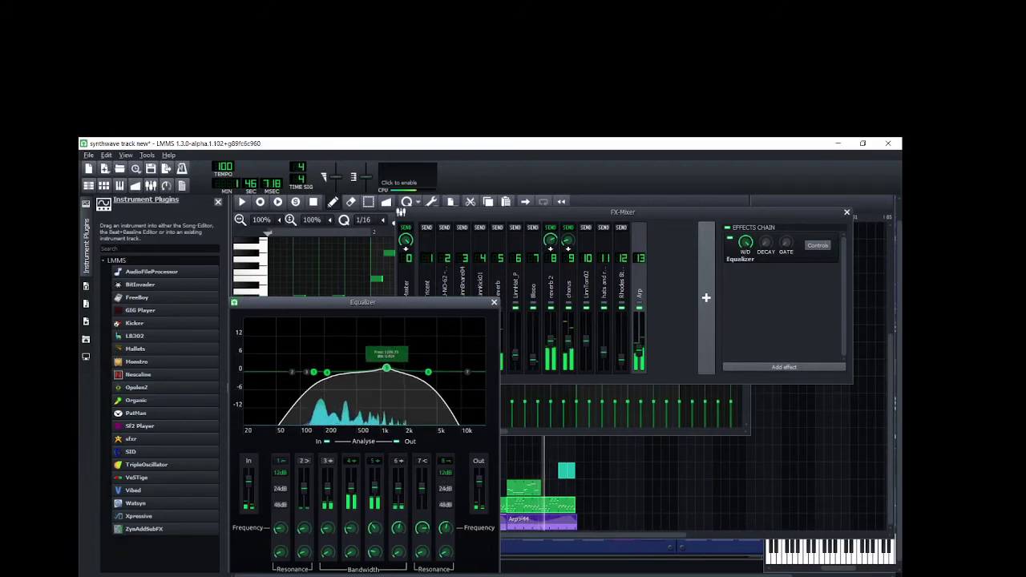
left_click_drag(479, 481, 480, 483)
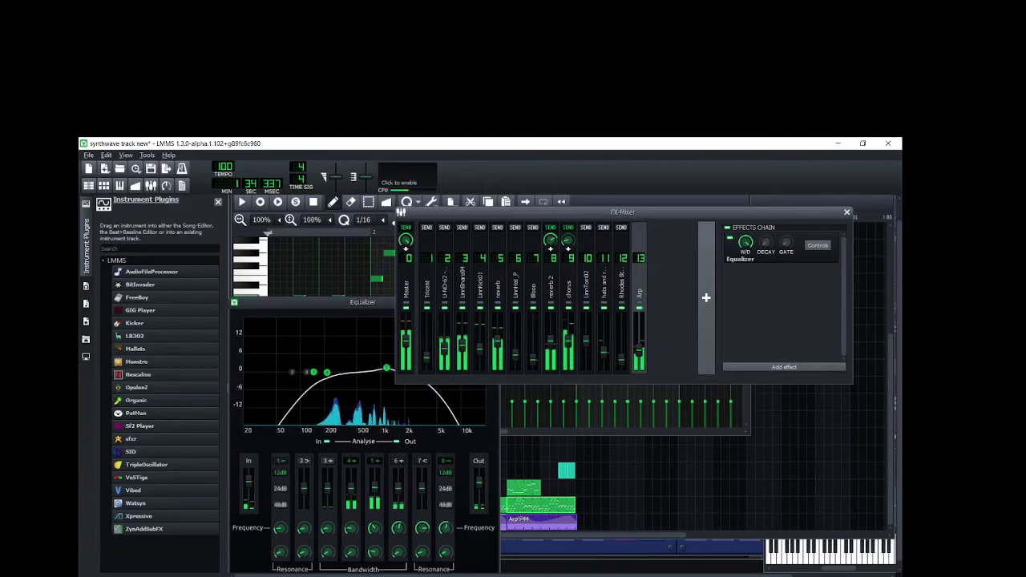
Step: Check the arrangement in the song editor and lower the Arp channel's fader slightly in the FX mixer
left_click(593, 535)
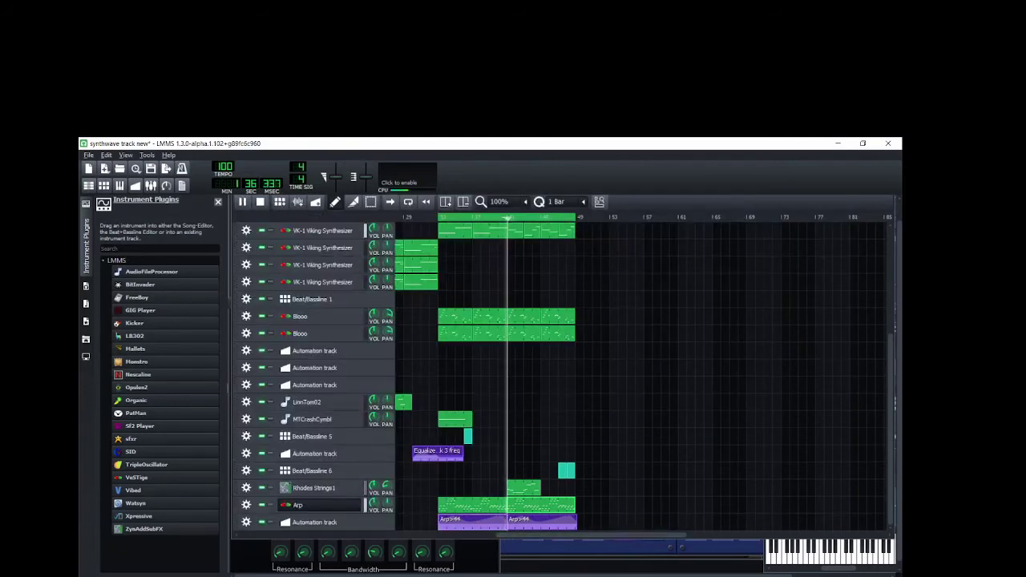
key("F9")
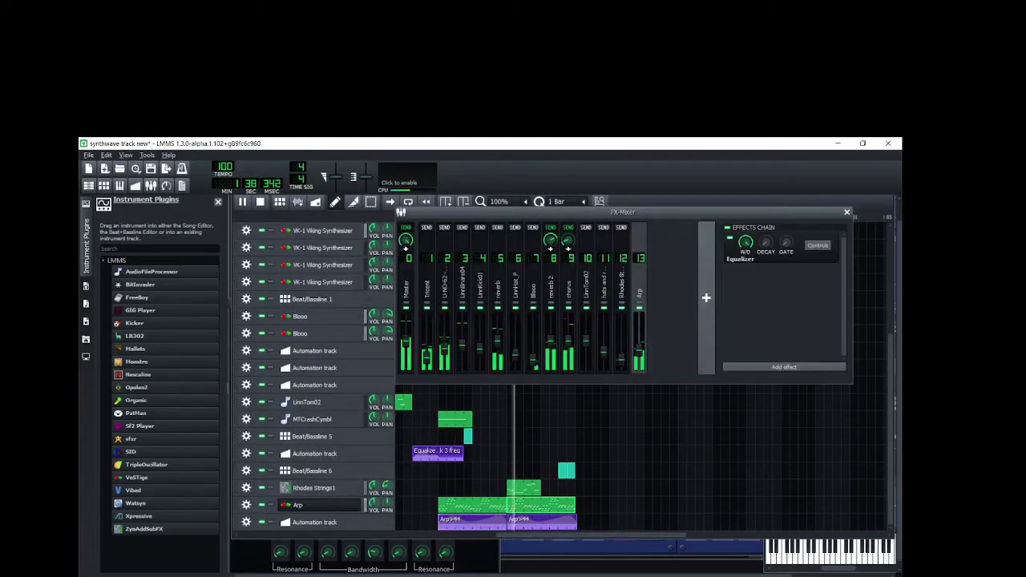
left_click_drag(639, 351, 639, 356)
Step: Clone the Rhodes Strings1 track and open the cloned track's instrument window
left_click(246, 488)
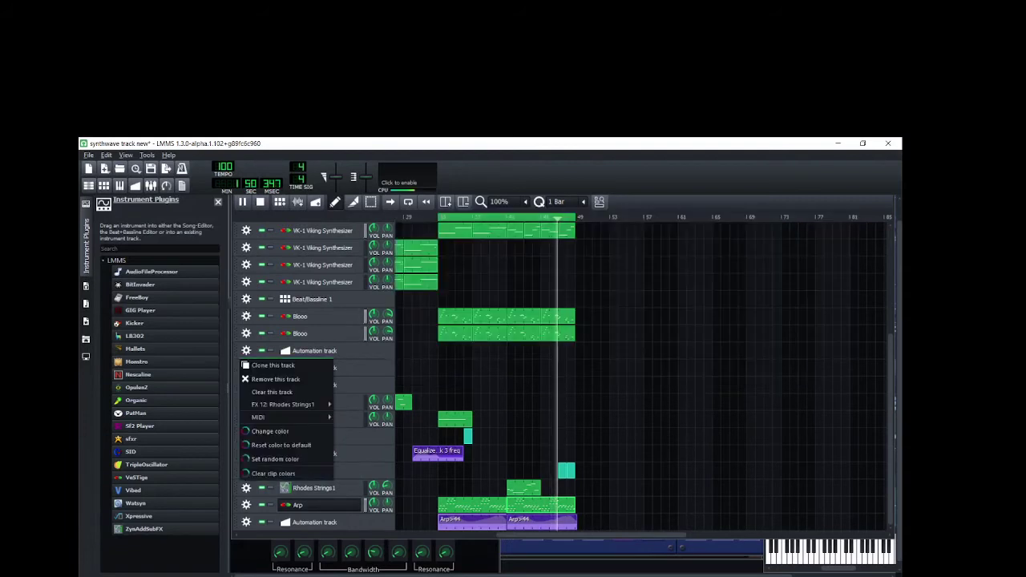
left_click(273, 365)
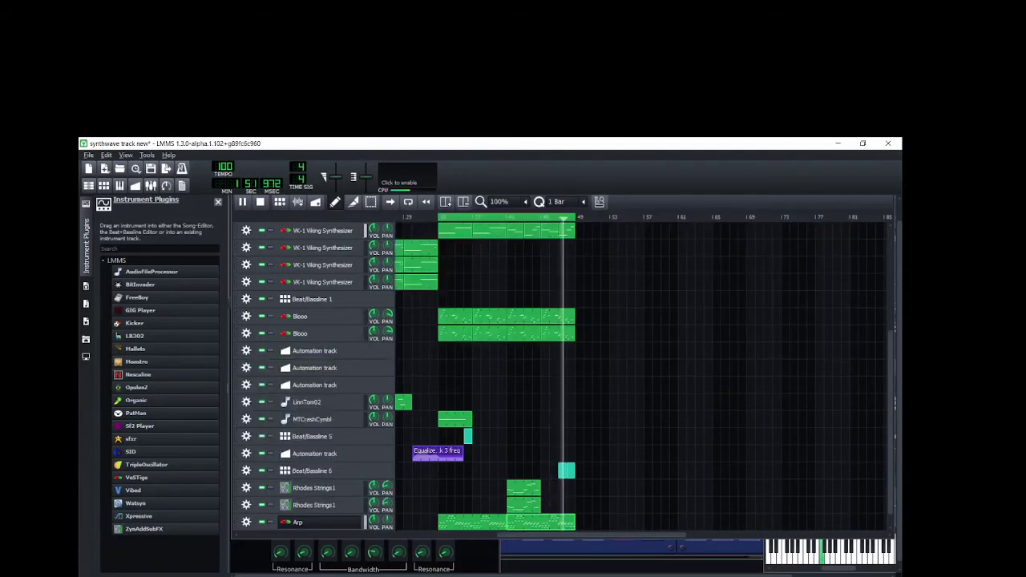
scroll(321, 437, "down", 2)
left_click(314, 482)
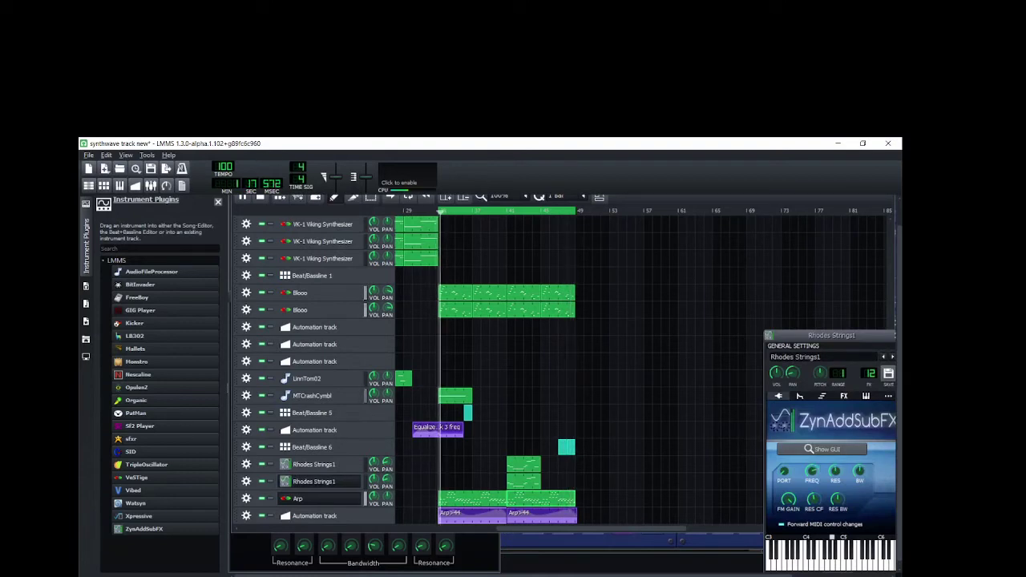
Step: Copy the Rhodes Strings1 clip and paste it at bar 45 on both Rhodes Strings1 tracks
right_click(526, 295)
left_click(553, 358)
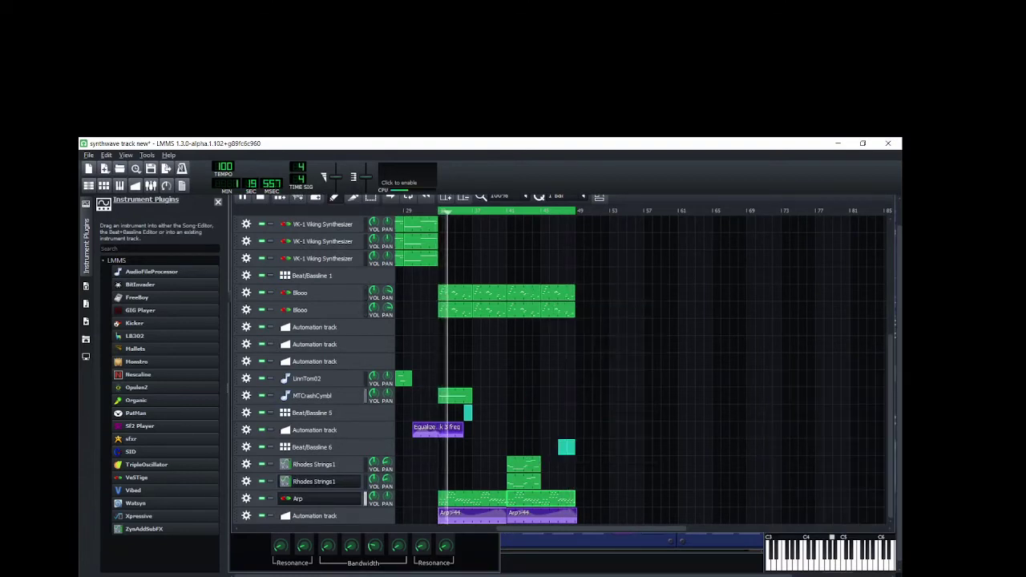
right_click(550, 466)
left_click(565, 472)
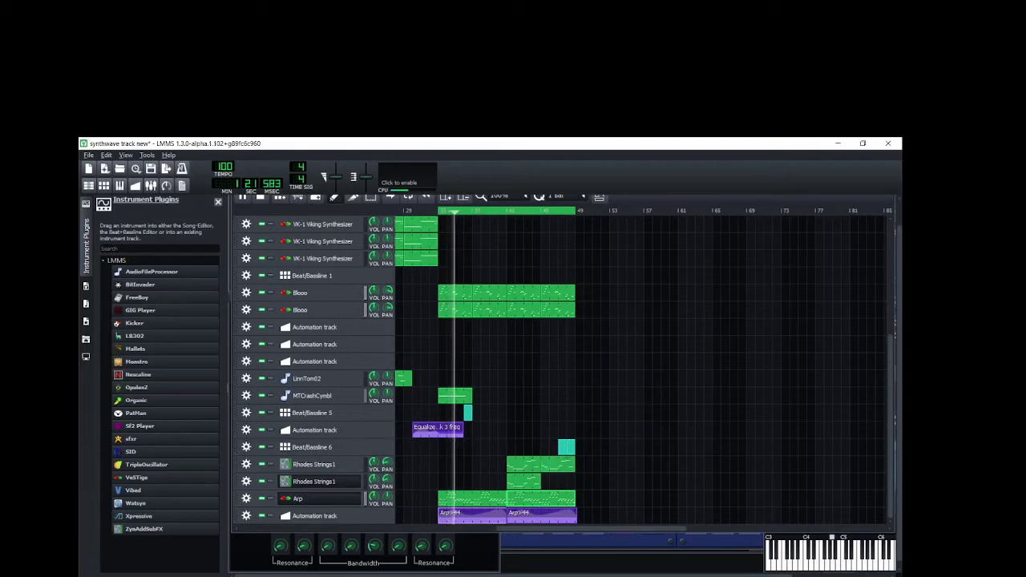
right_click(550, 483)
left_click(565, 488)
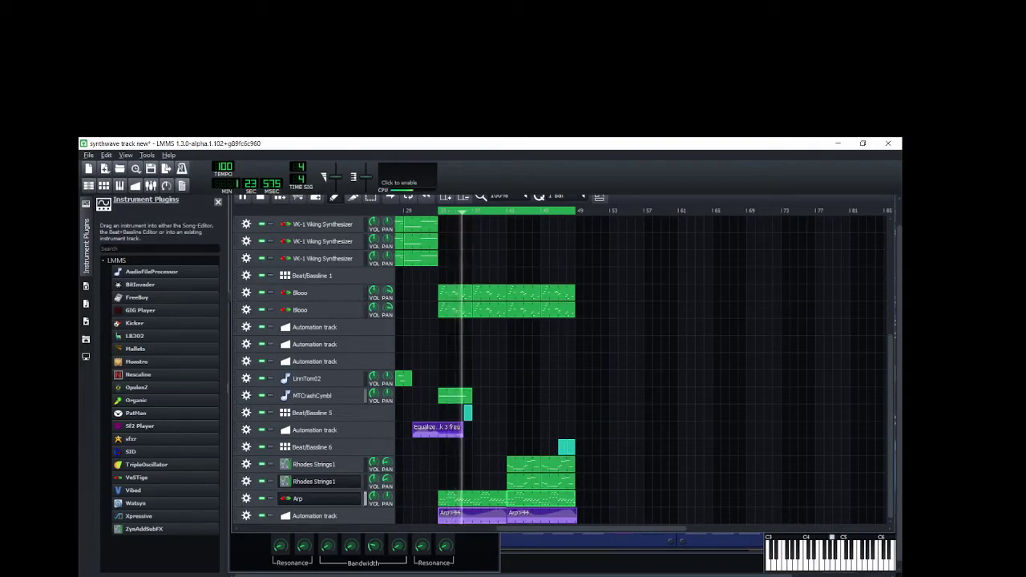
Step: Reopen the FX mixer lower over the song editor and enable the output waveform display
left_click(151, 185)
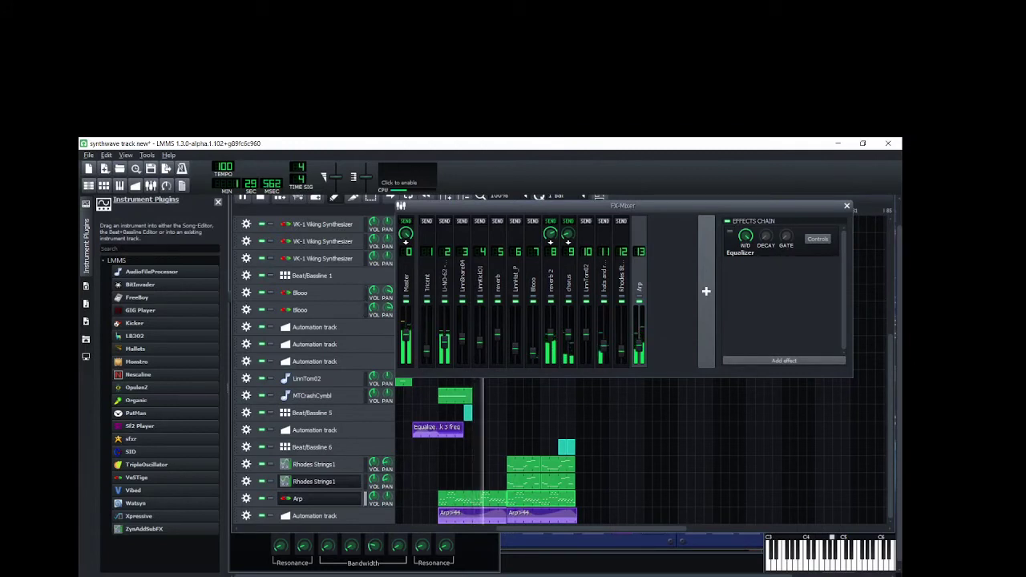
left_click_drag(622, 206, 539, 279)
left_click(407, 175)
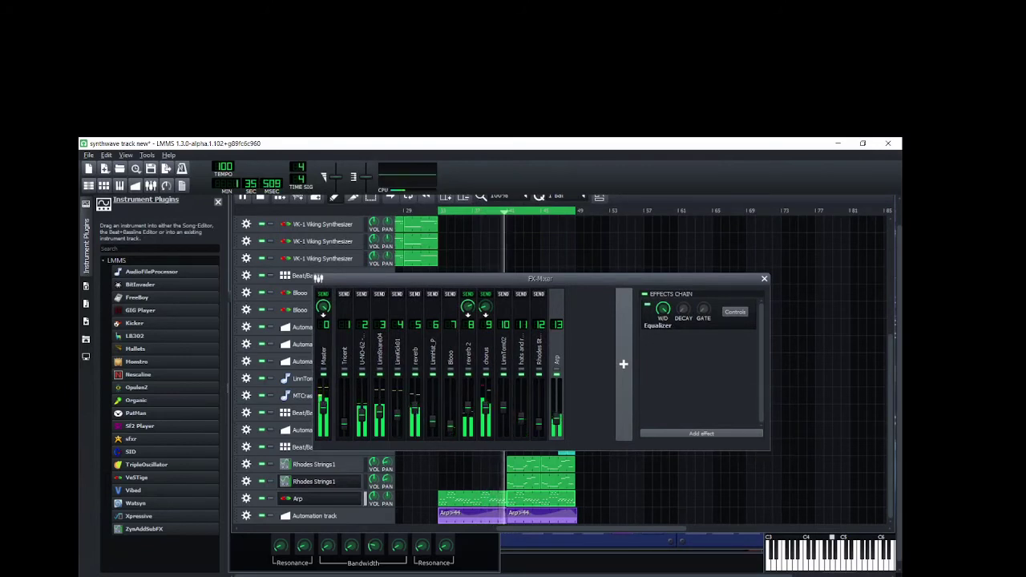
right_click(649, 319)
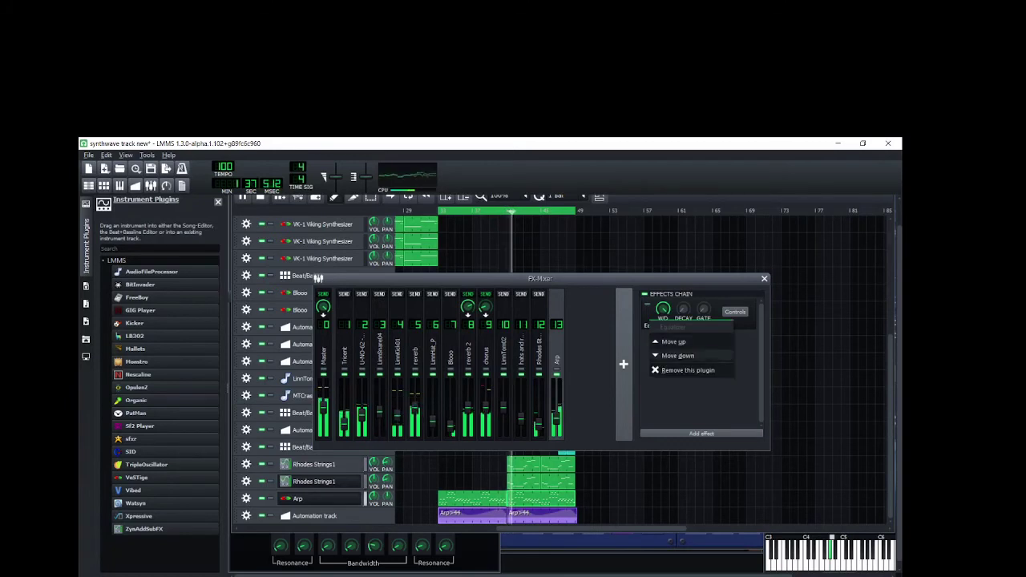
key("Escape")
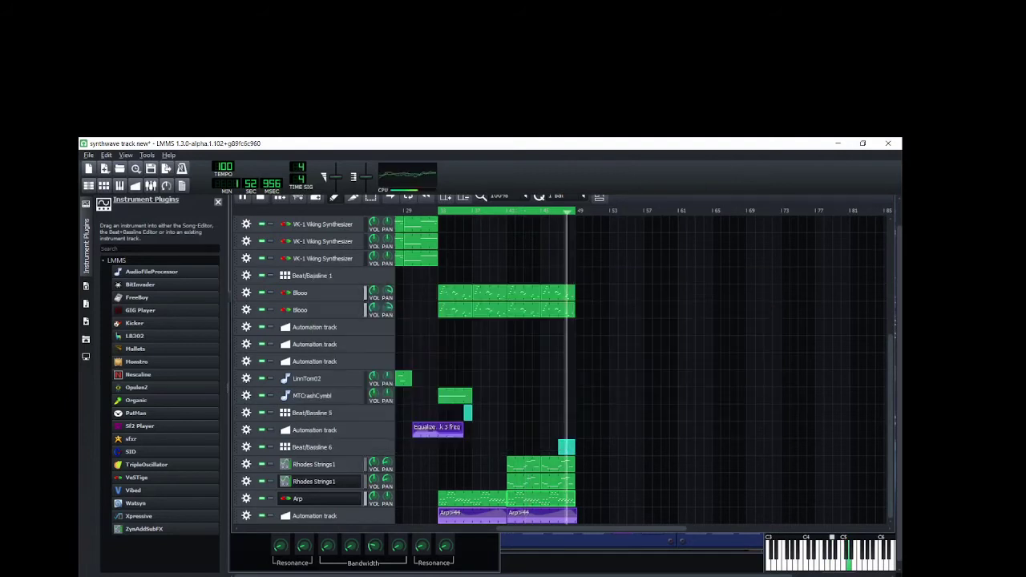
Step: Shorten the loop region to bars 33 to 35 and reopen the Arp channel's equalizer controls
left_click_drag(575, 211, 455, 211)
key("F9")
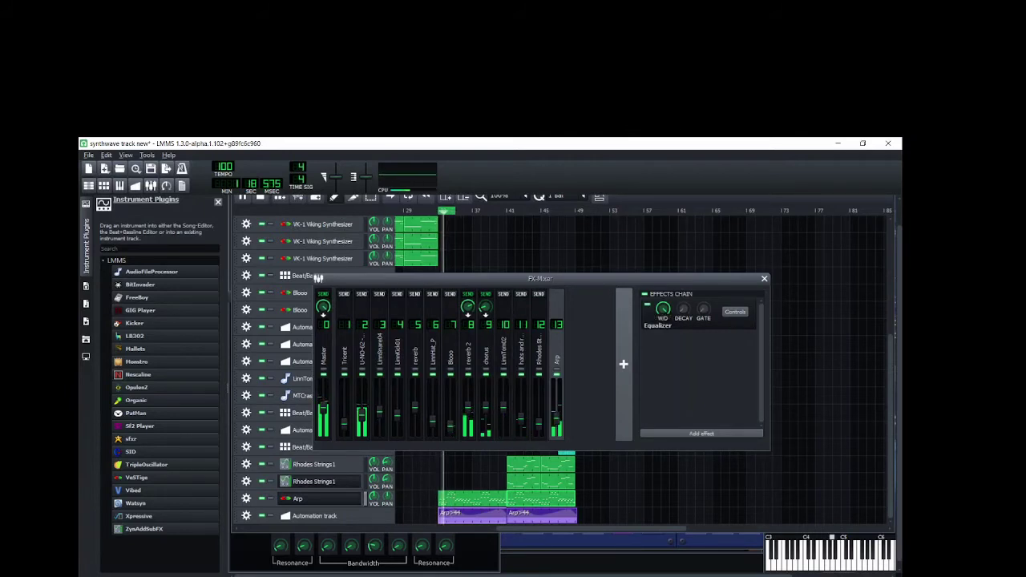
left_click(735, 312)
left_click(735, 312)
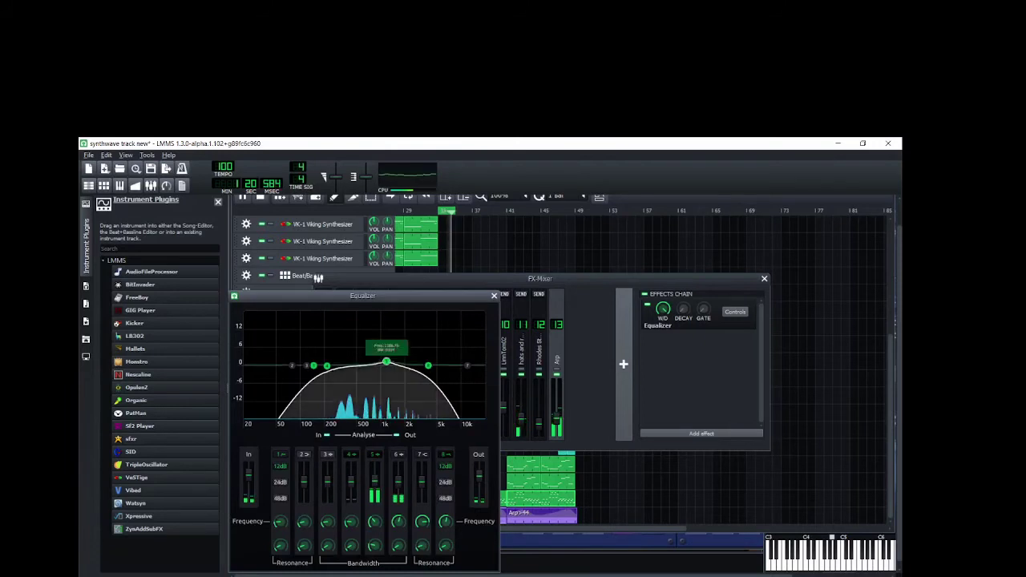
Step: Lower the Arp equalizer's high-pass cutoff slightly and close the FX mixer
mouse_move(313, 366)
left_mouse_down()
mouse_move(348, 352)
mouse_move(345, 366)
mouse_move(300, 366)
mouse_move(310, 366)
left_mouse_up()
left_click(318, 278)
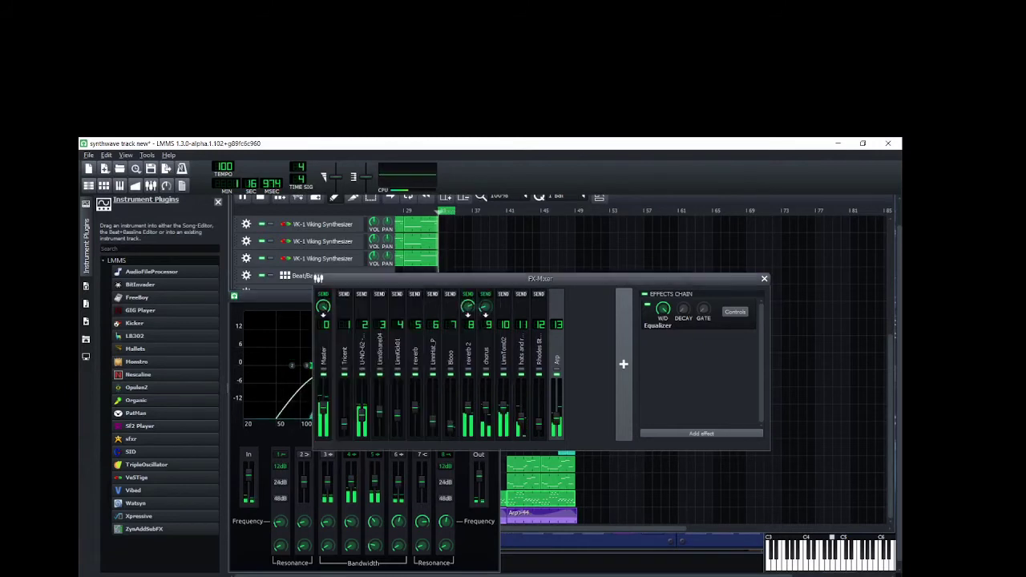
left_click(764, 279)
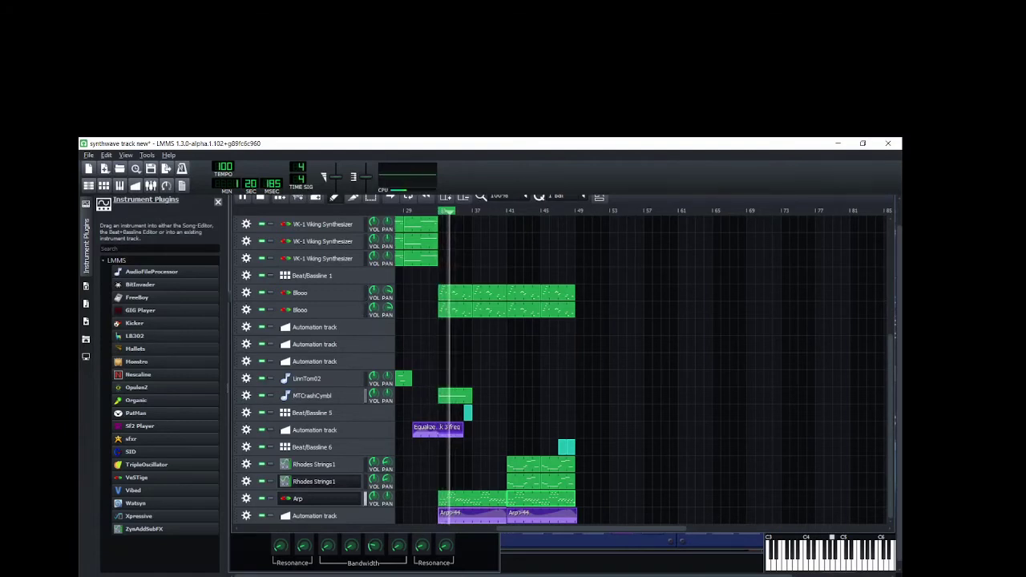
Step: Copy the MTCrashCymbl clip at bar 33 and paste it at bar 49
right_click(447, 393)
left_click(466, 458)
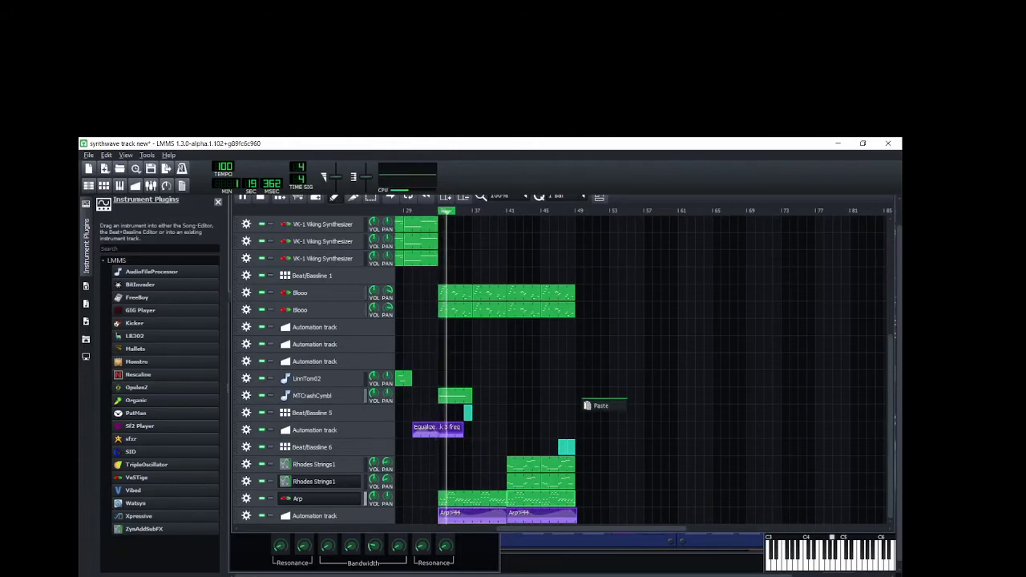
left_click(601, 406)
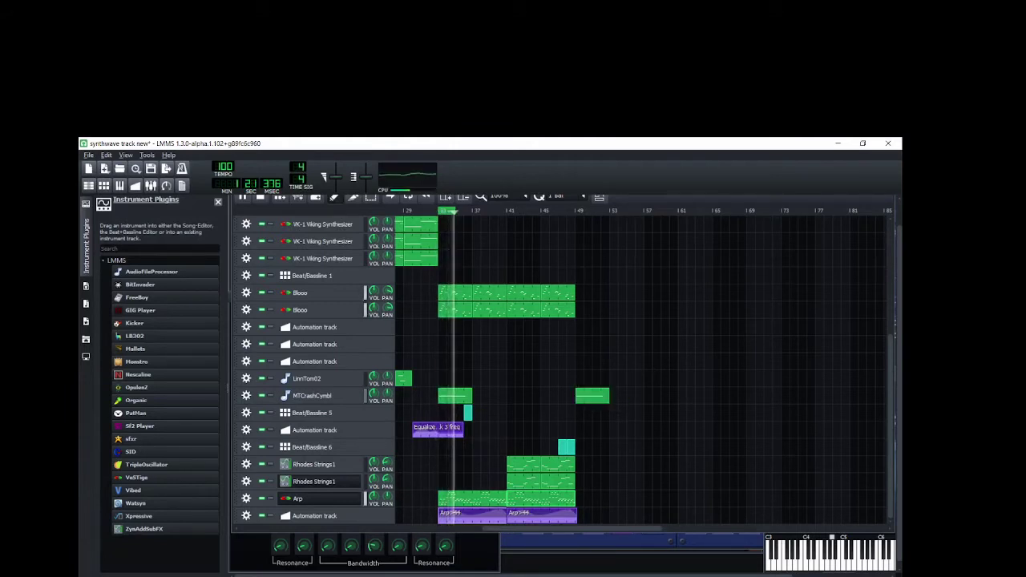
Step: Shorten the note in the pasted MTCrashCymbl clip to one bar and return to the song editor
double_click(603, 401)
left_click(594, 297)
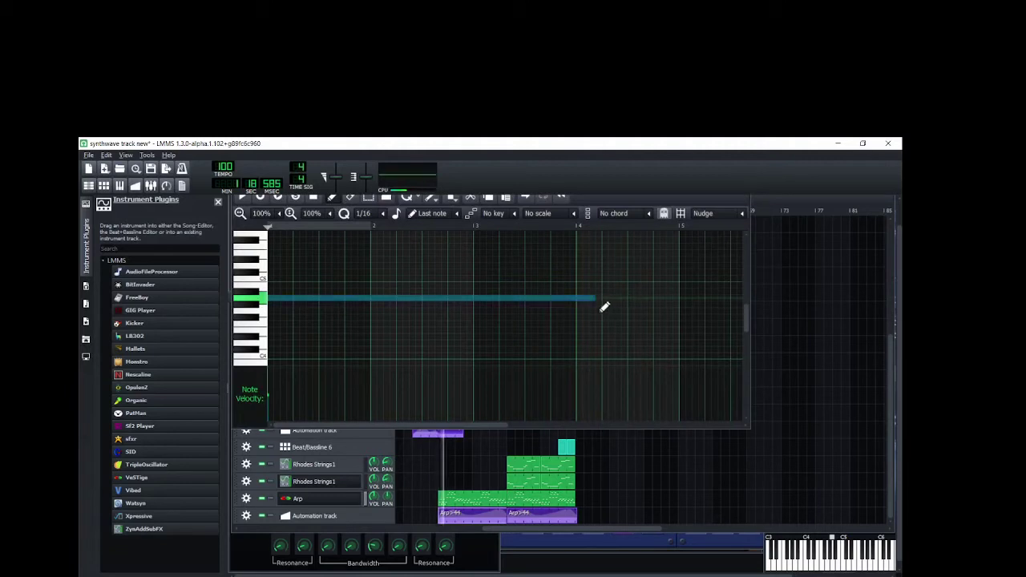
left_click_drag(604, 307, 347, 311)
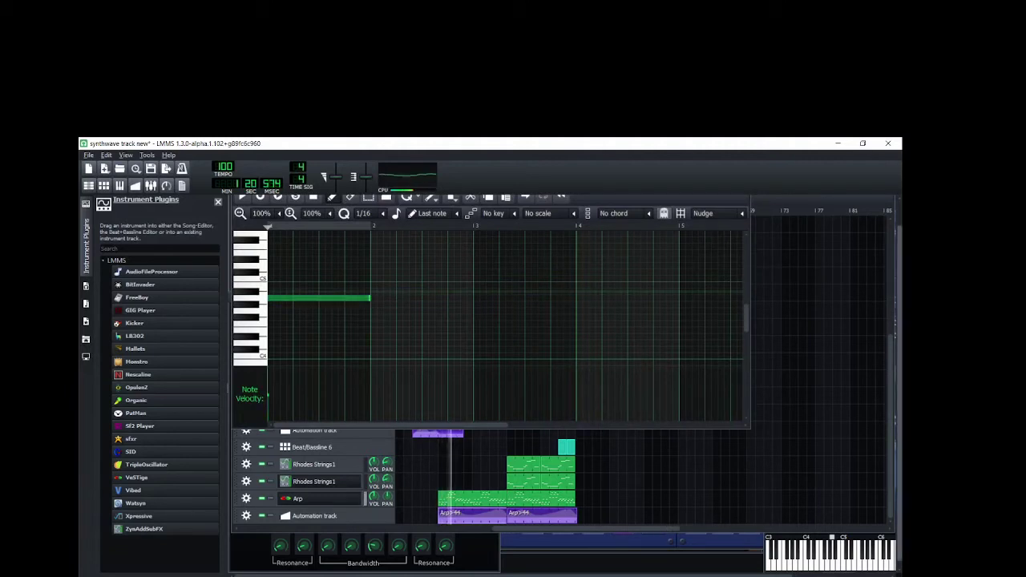
mouse_move(889, 427)
left_mouse_down()
mouse_move(890, 312)
mouse_move(889, 425)
left_mouse_up()
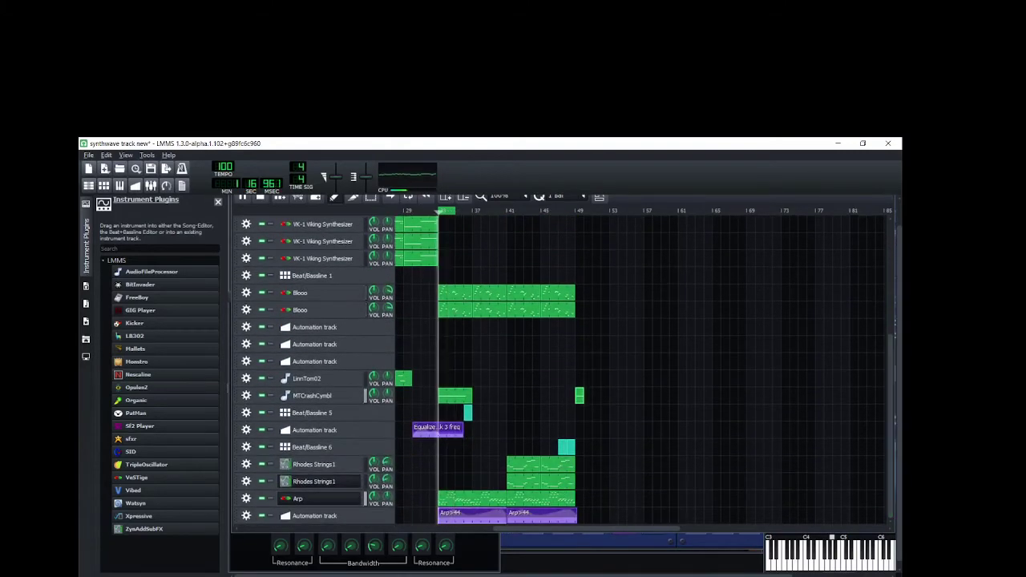
Step: Examine the notes in the MTCrashCymbl and Arp clips at bar 33, returning to the song editor
double_click(459, 397)
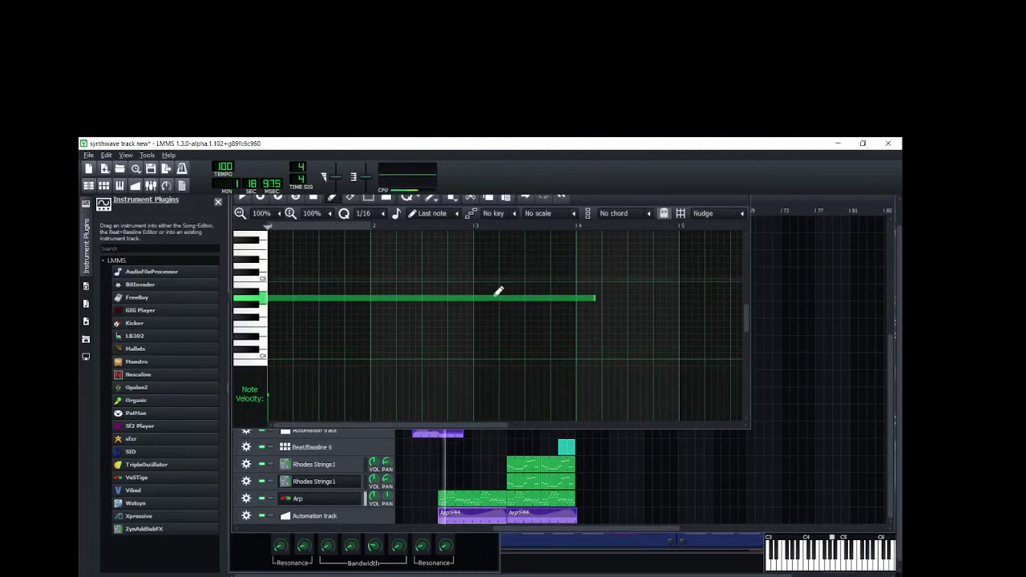
left_click(120, 185)
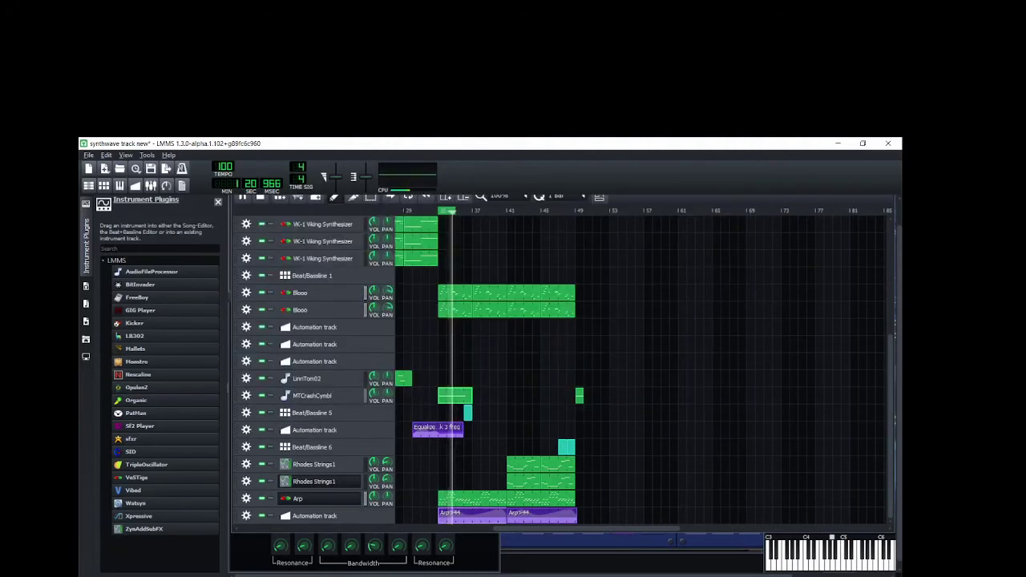
double_click(479, 499)
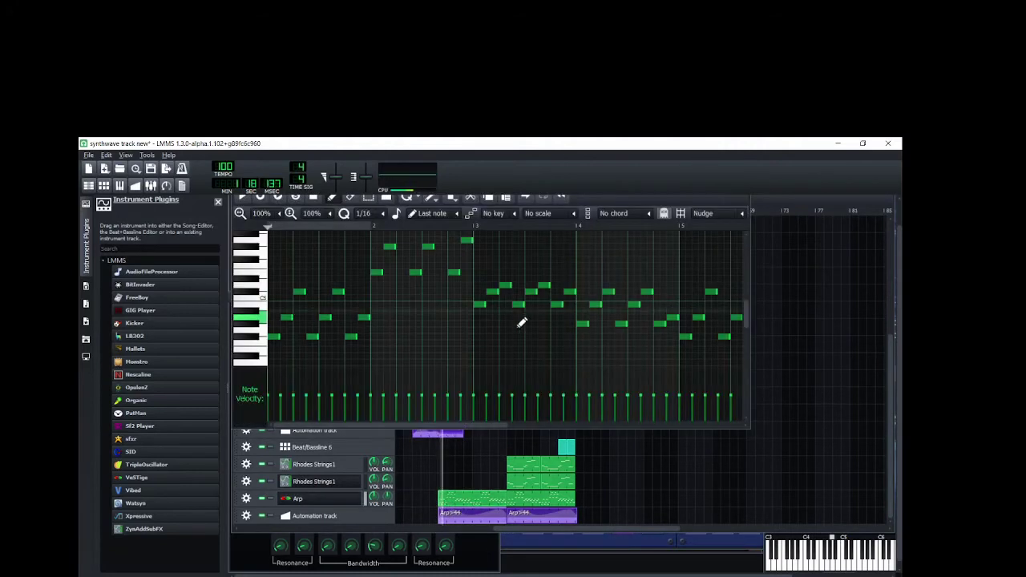
left_click(119, 185)
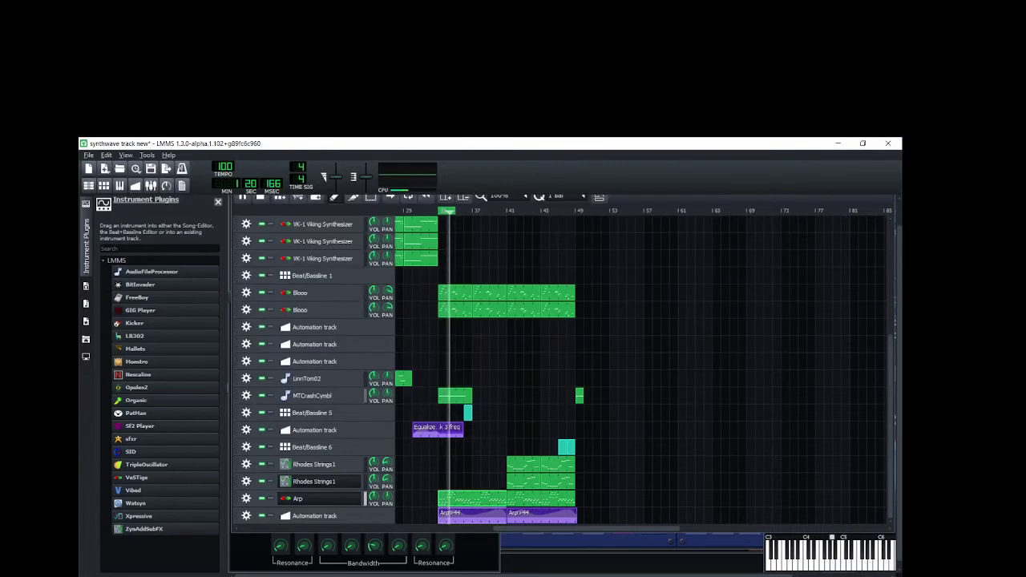
Step: Fill the MTCrashCymbl clip at bar 49 with four consecutive one-bar notes and return to the song editor
double_click(580, 396)
key("ctrl+a")
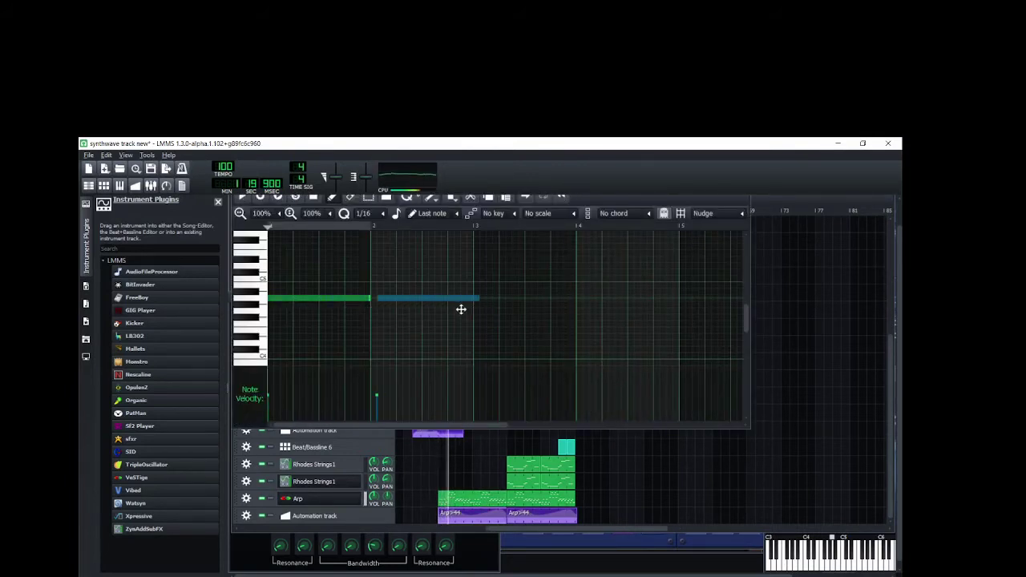
key("ctrl+a")
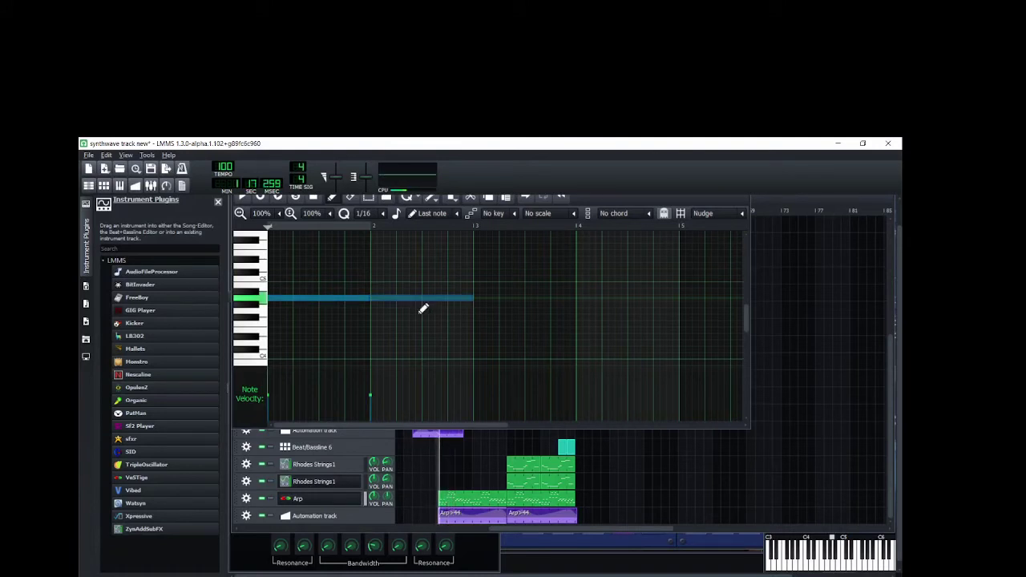
left_click_drag(434, 307, 408, 308)
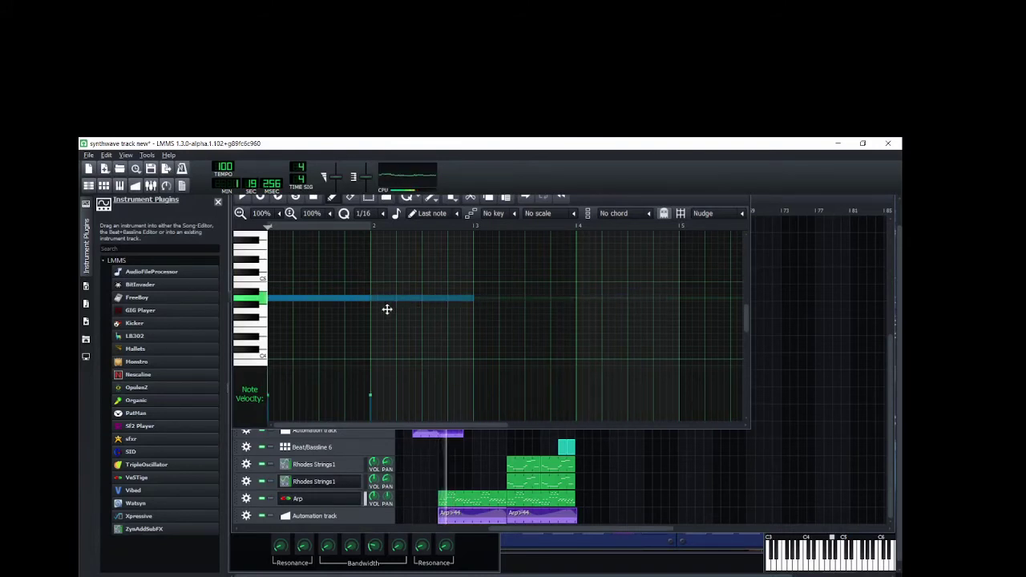
key("ctrl+z")
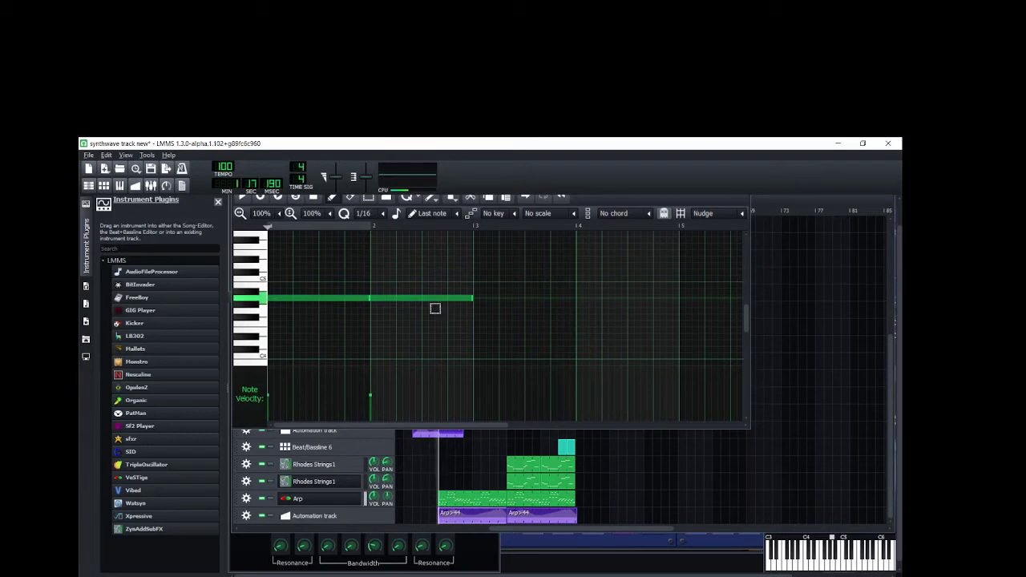
key("ctrl+v")
left_click_drag(409, 309, 512, 309)
key("ctrl+v")
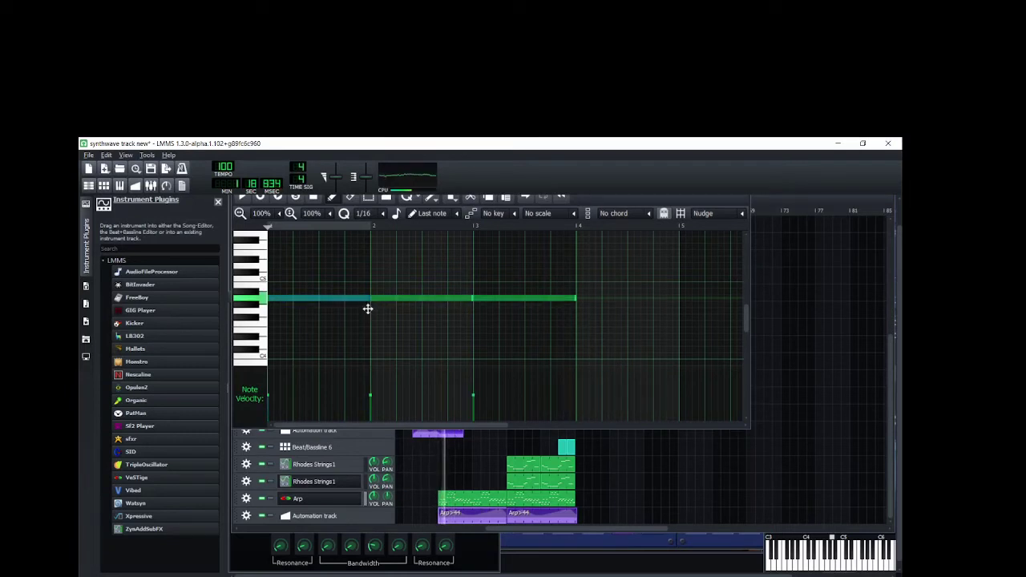
left_click_drag(367, 308, 694, 310)
left_click(694, 306)
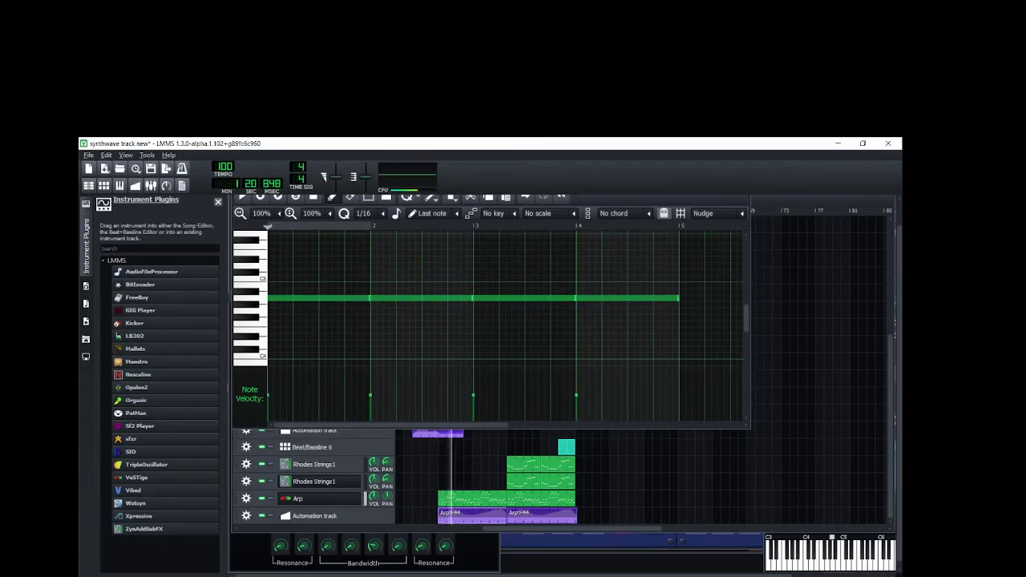
key("ctrl+3")
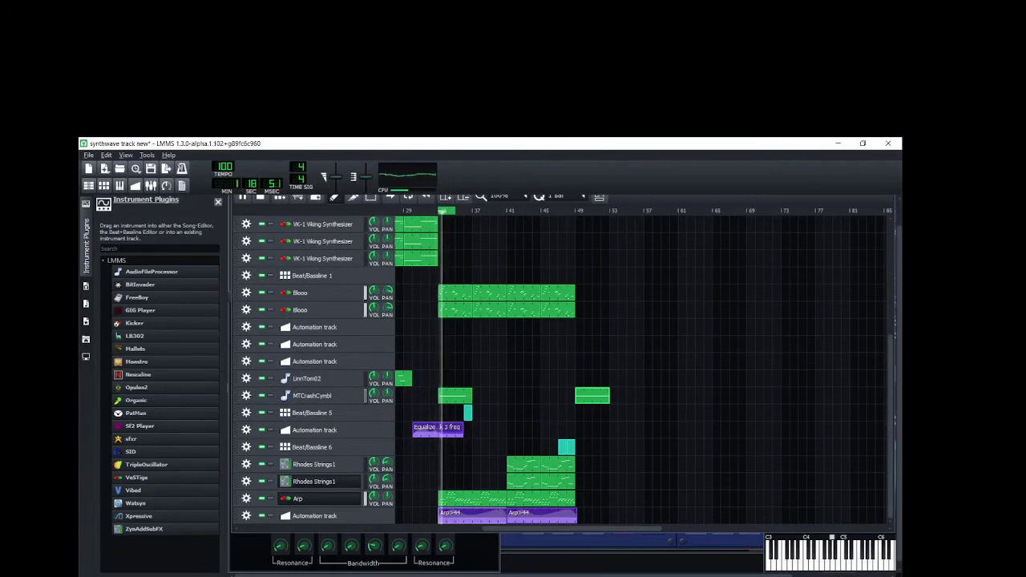
Step: Copy the first two bars of notes from the Arp clip at bar 33 into a new Arp clip at bar 49
key("ctrl+3")
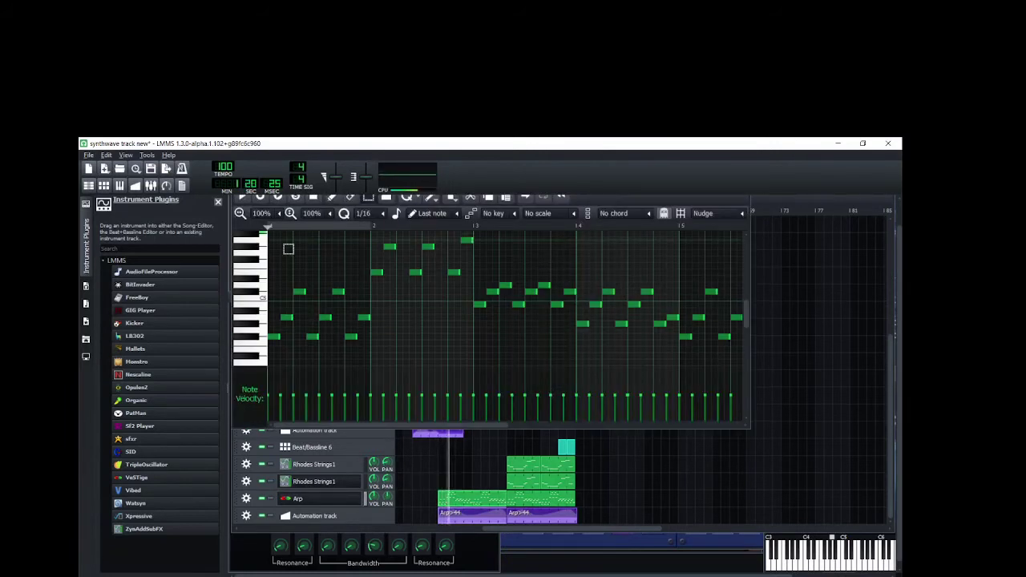
left_click_drag(479, 380, 470, 360)
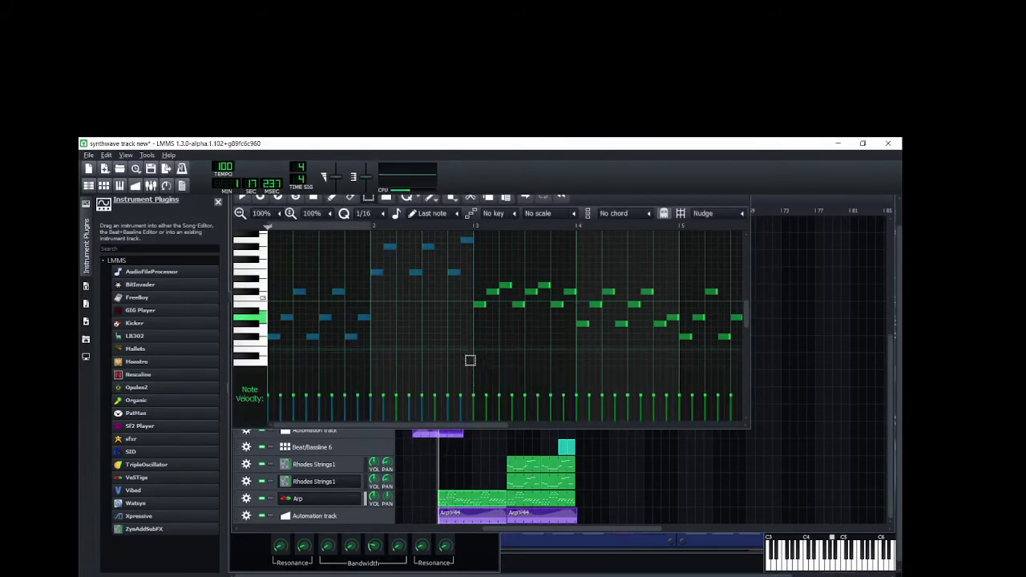
key("ctrl+v")
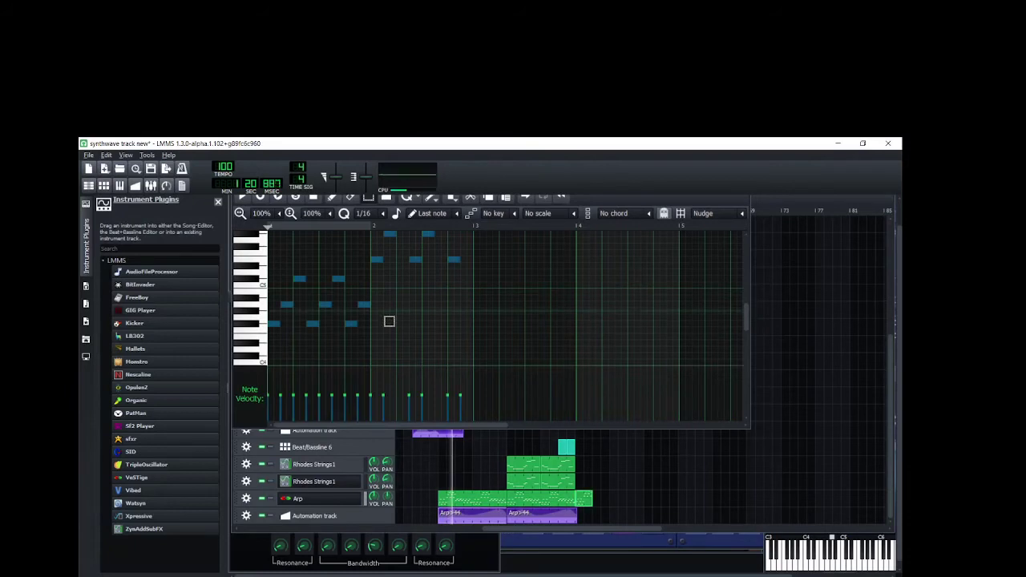
left_click(389, 321)
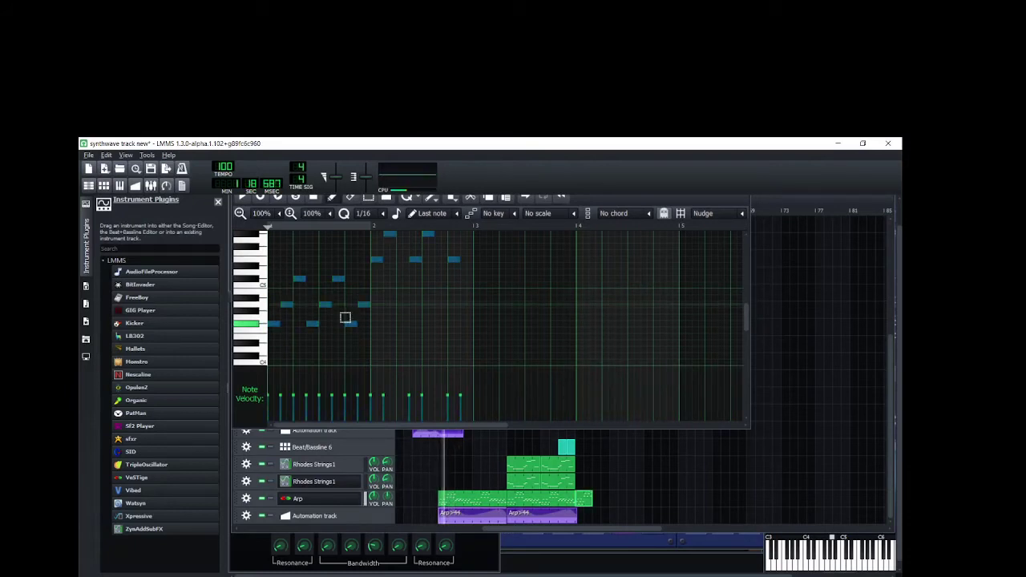
Step: Repeat the two-bar pattern from bar 3 of the new Arp clip and duplicate all its notes to fill eight bars
key("ctrl+v")
left_click_drag(363, 311, 538, 316)
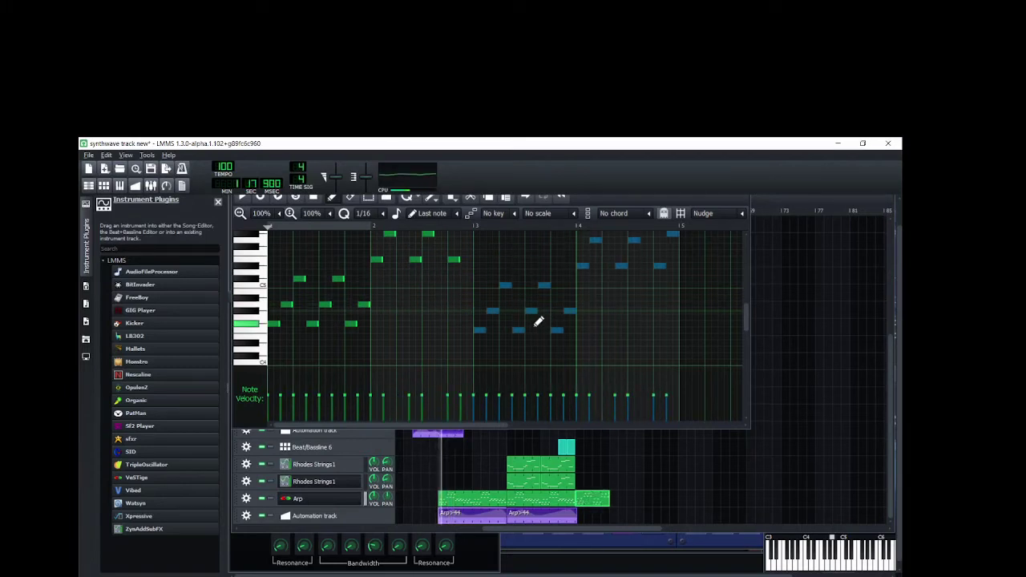
left_click_drag(538, 318, 538, 317)
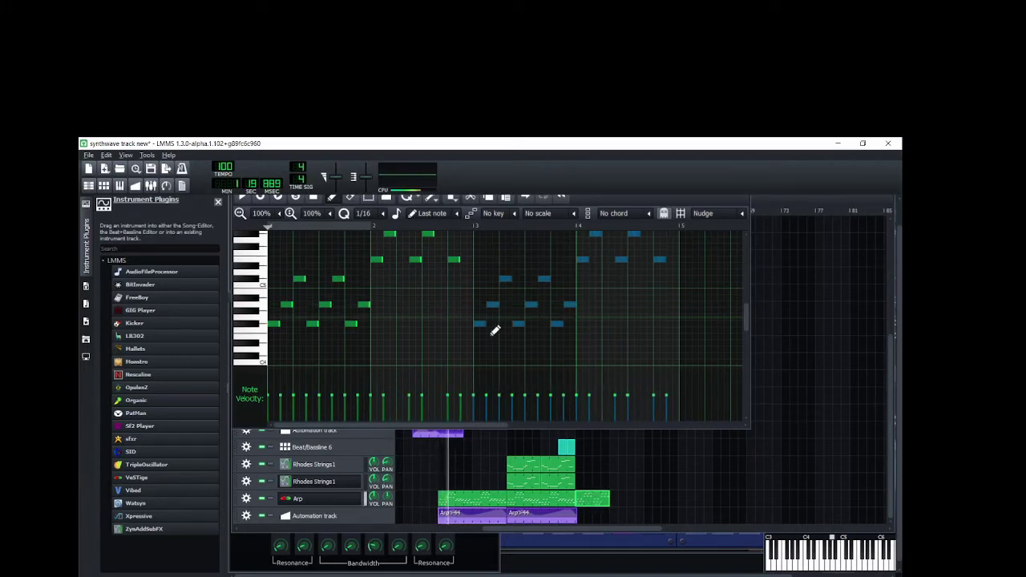
key("ctrl+a")
key("ctrl+c")
key("ctrl+v")
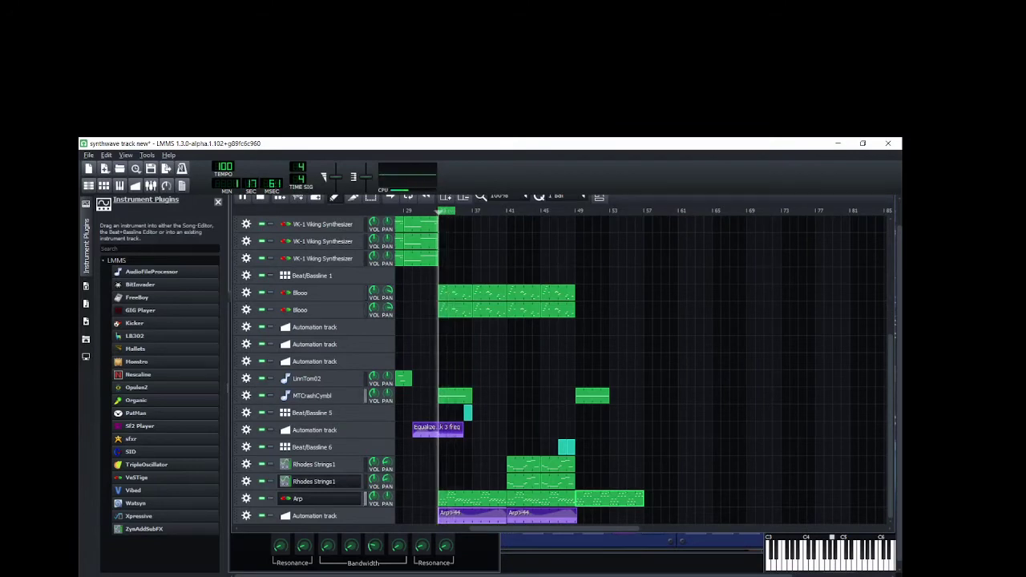
Step: Add Beat/Bassline 4 clips from bar 49 through bar 52
scroll(561, 369, "up", 4)
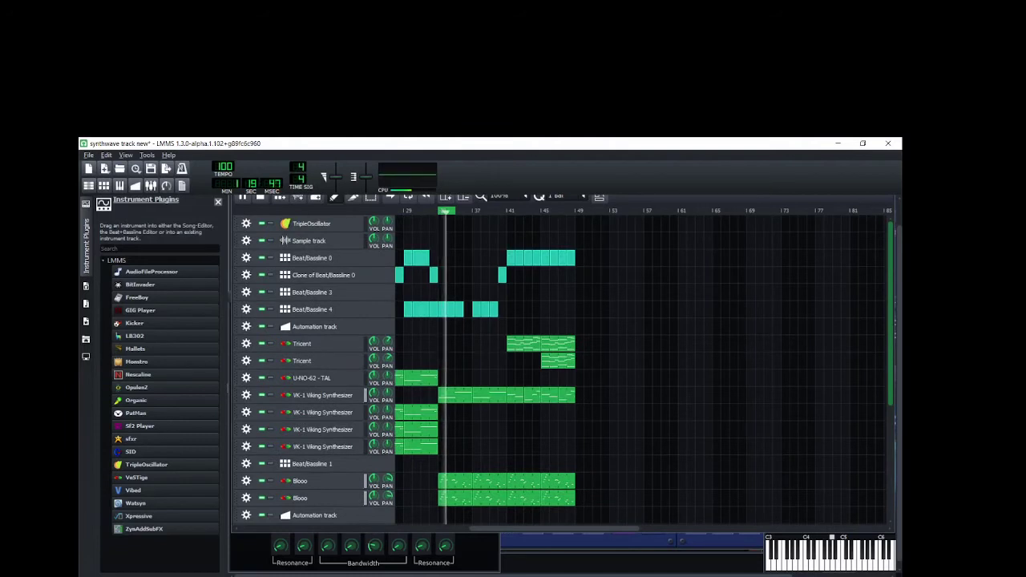
scroll(561, 369, "down", 3)
scroll(561, 368, "up", 3)
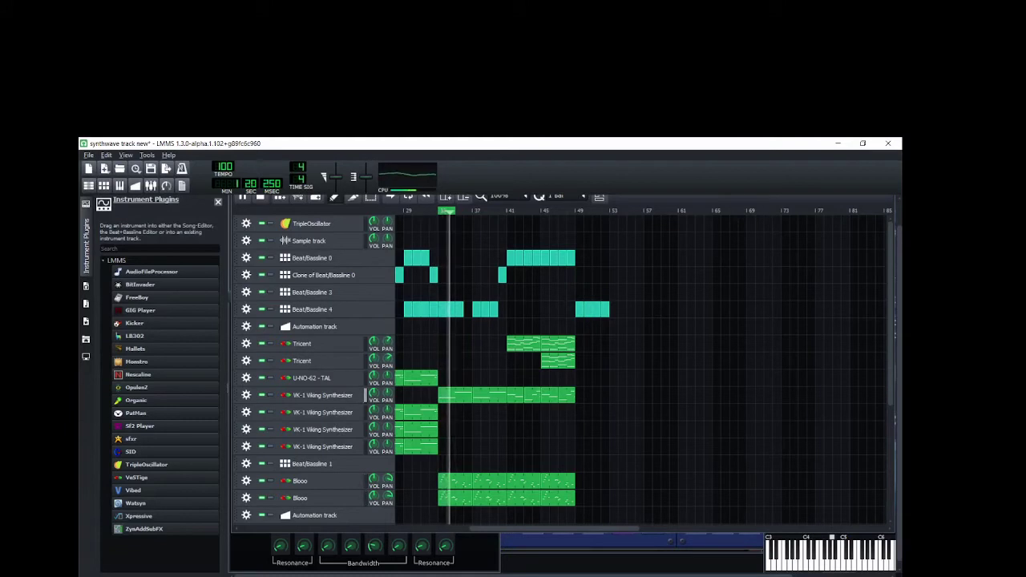
Step: Copy the opening VK-1 Viking Synthesizer bass notes from bar 33 to build a four-bar part at bar 49, and extend both Blooo tracks to bar 53
right_click(447, 394)
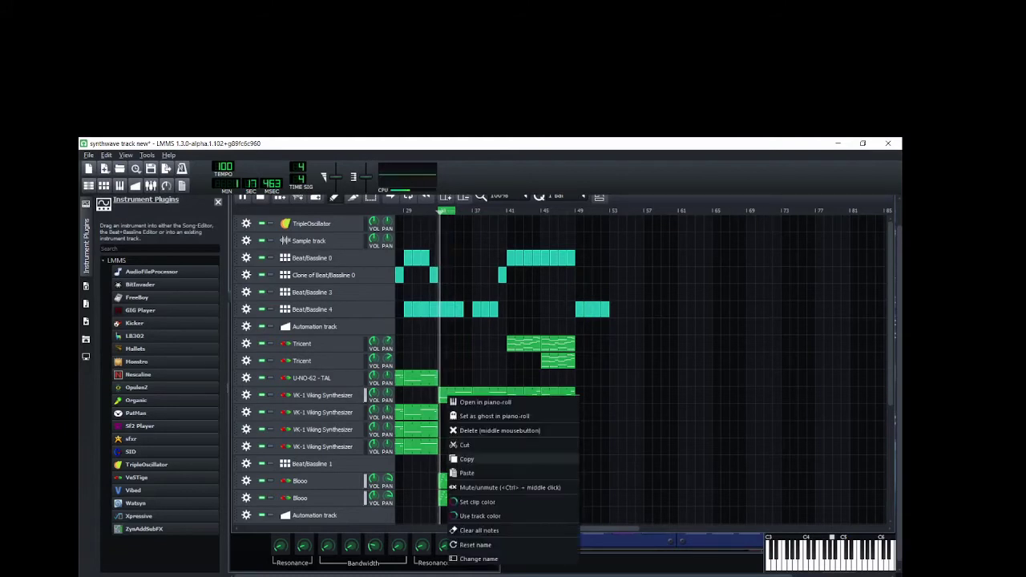
left_click(468, 459)
double_click(454, 393)
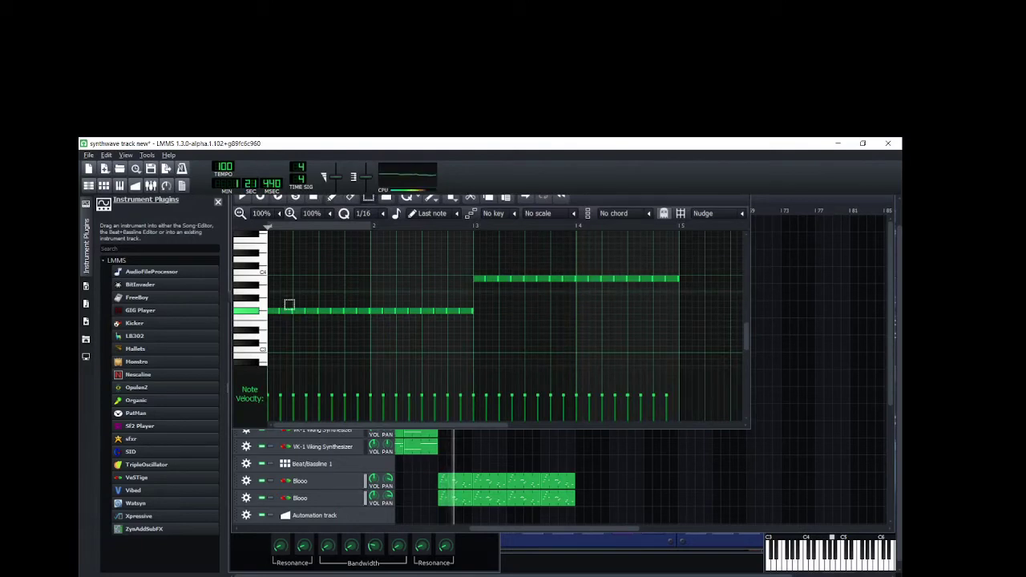
left_click_drag(279, 297, 476, 346)
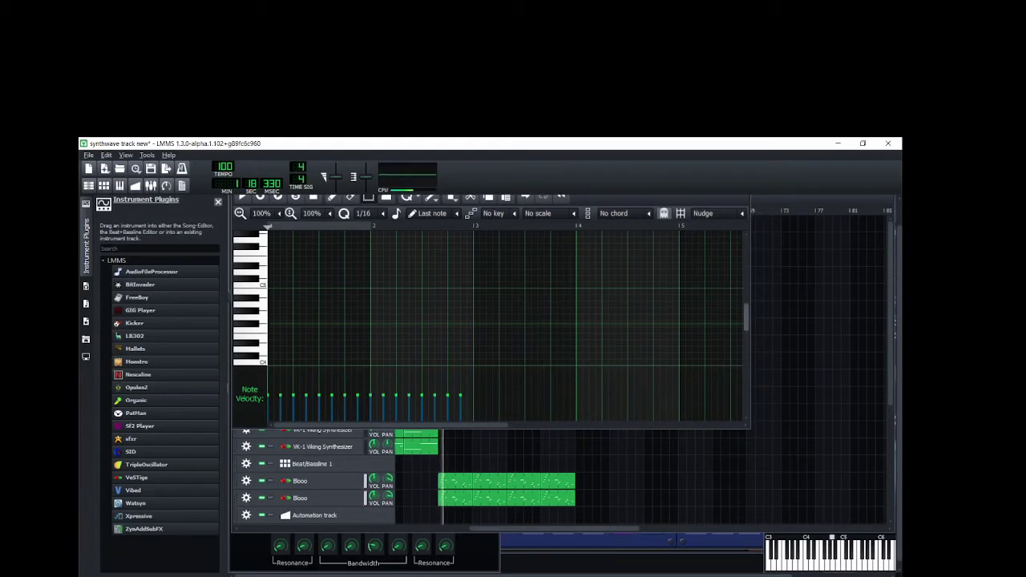
left_click_drag(746, 317, 746, 345)
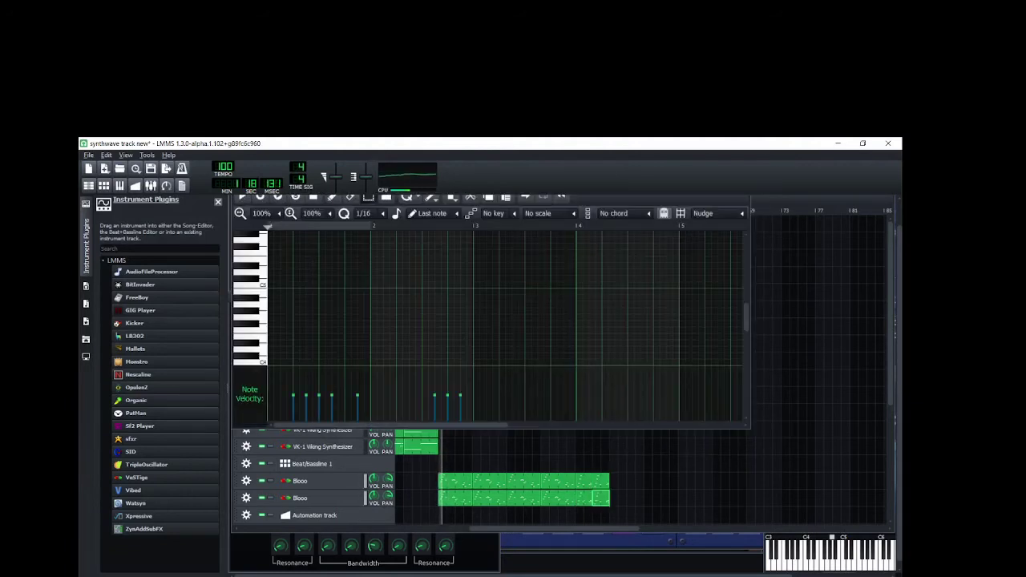
key("ctrl+1")
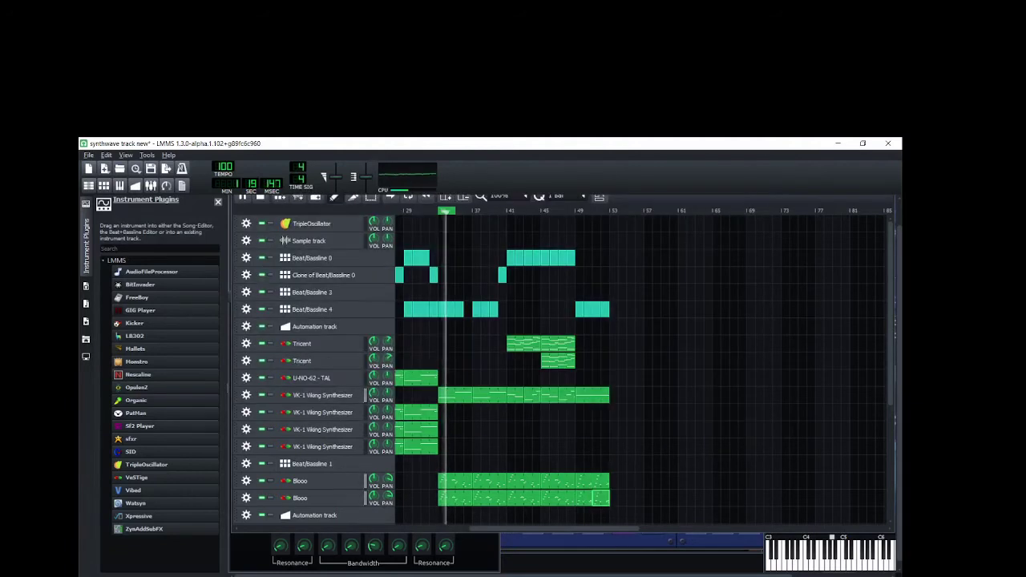
Step: Copy the MTCrashCymbl clip at bar 49 and paste it at bar 53
scroll(561, 360, "down", 5)
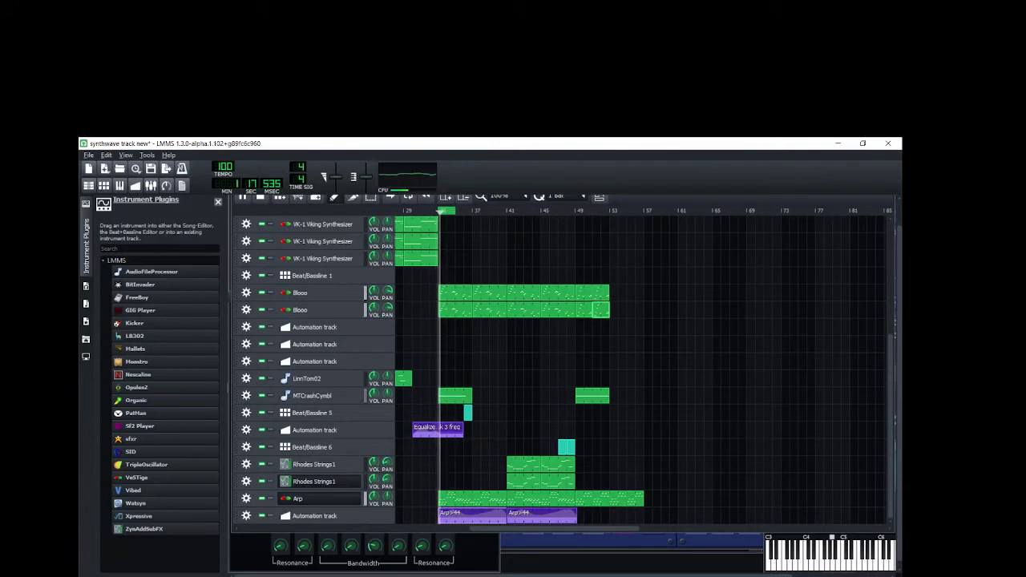
right_click(598, 398)
left_click(617, 463)
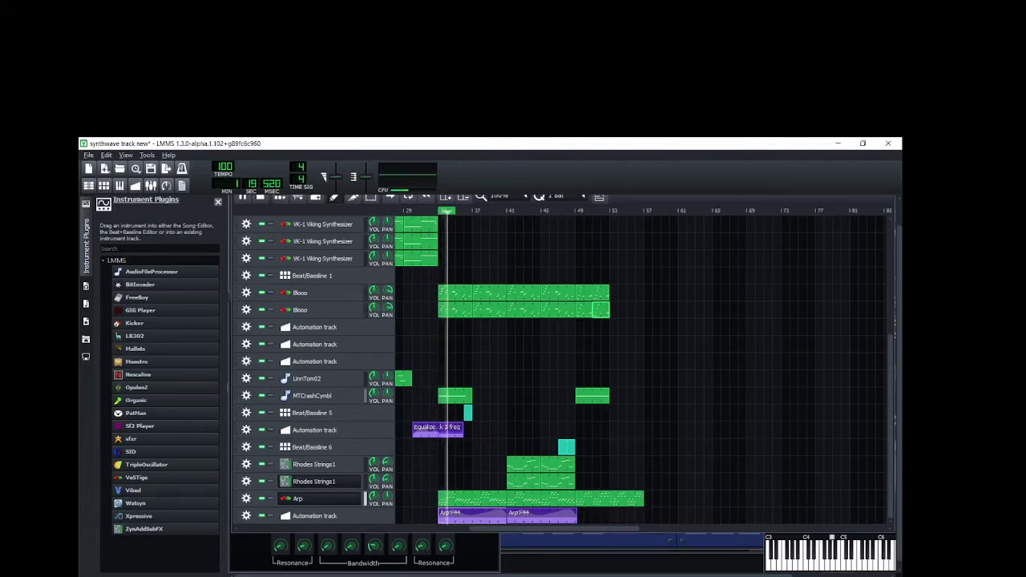
right_click(613, 395)
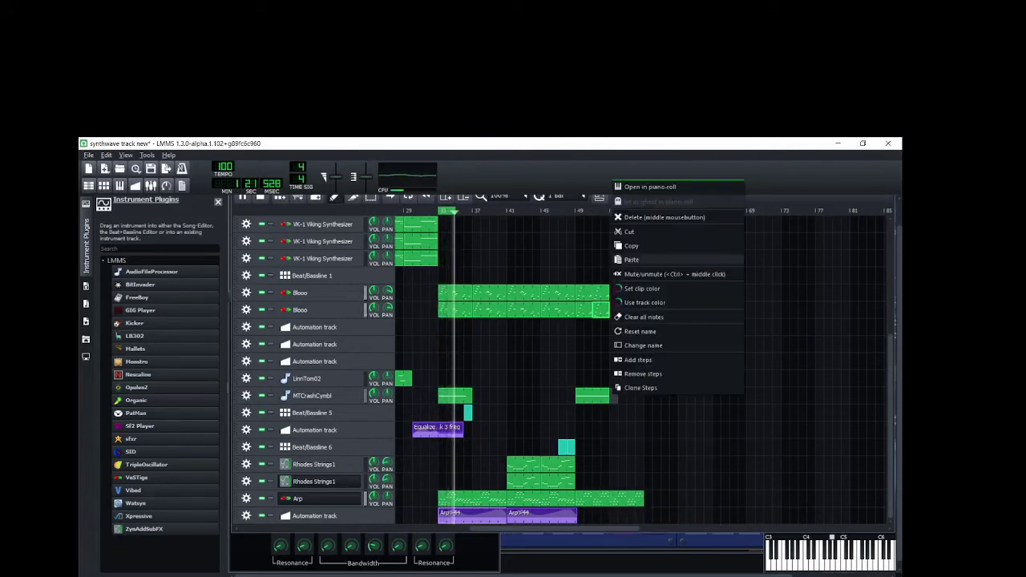
left_click(641, 259)
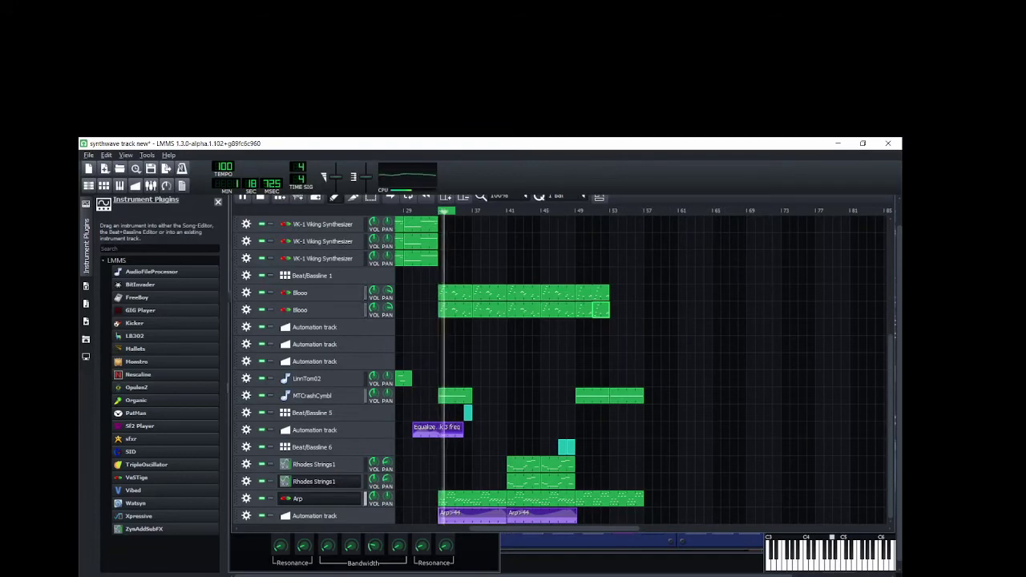
Step: Rework the four-note MTCrashCymbl clip into two consecutive two-bar notes by deleting the extra notes and lengthening the remaining ones
double_click(452, 396)
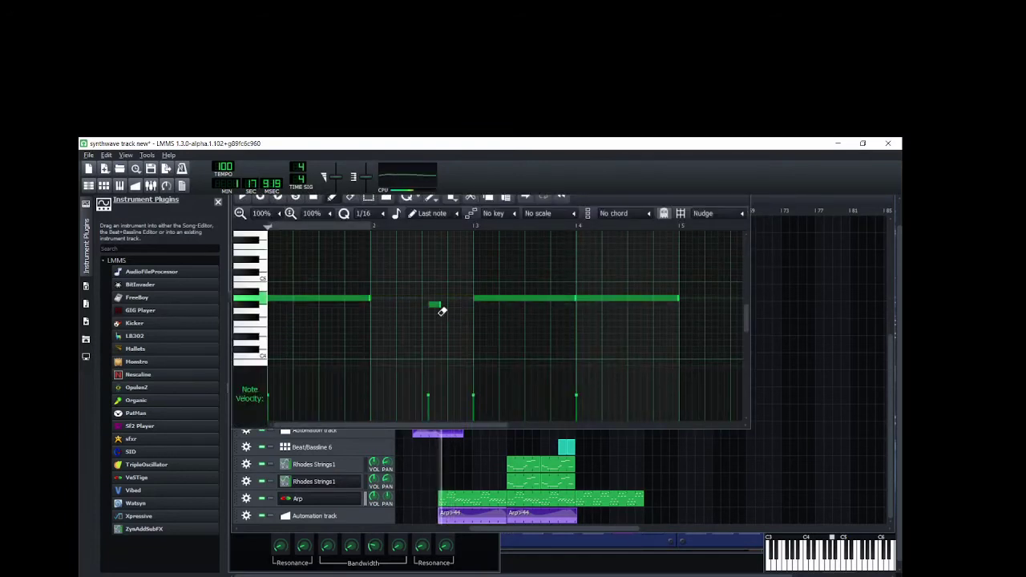
right_click(437, 306)
right_click(630, 299)
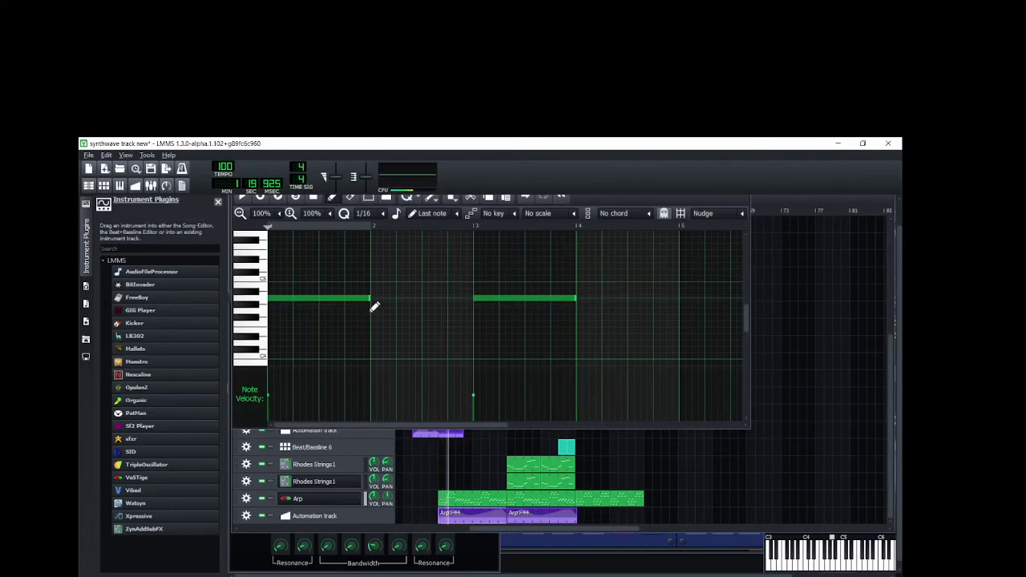
left_click_drag(376, 309, 484, 313)
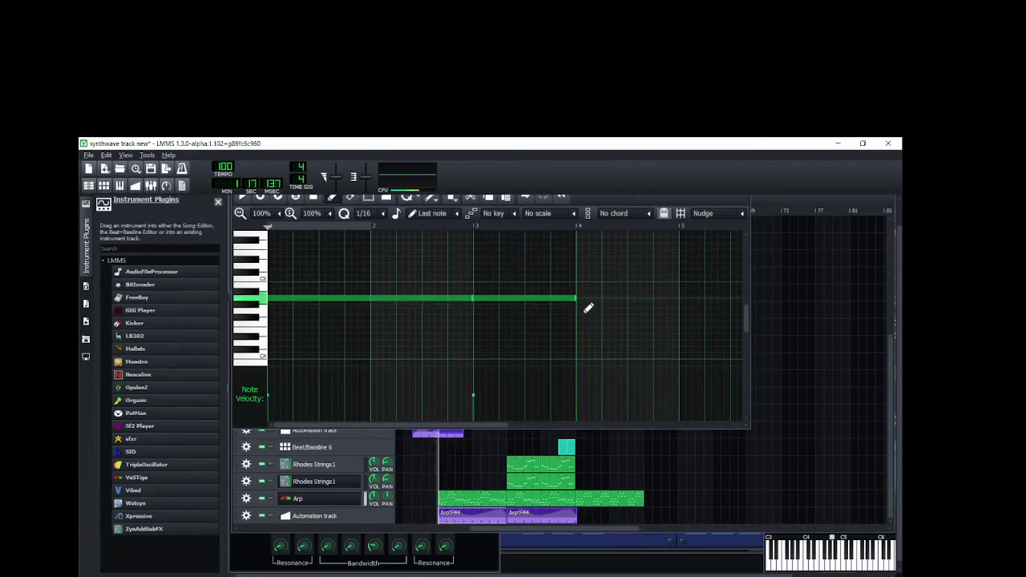
left_click_drag(585, 308, 696, 316)
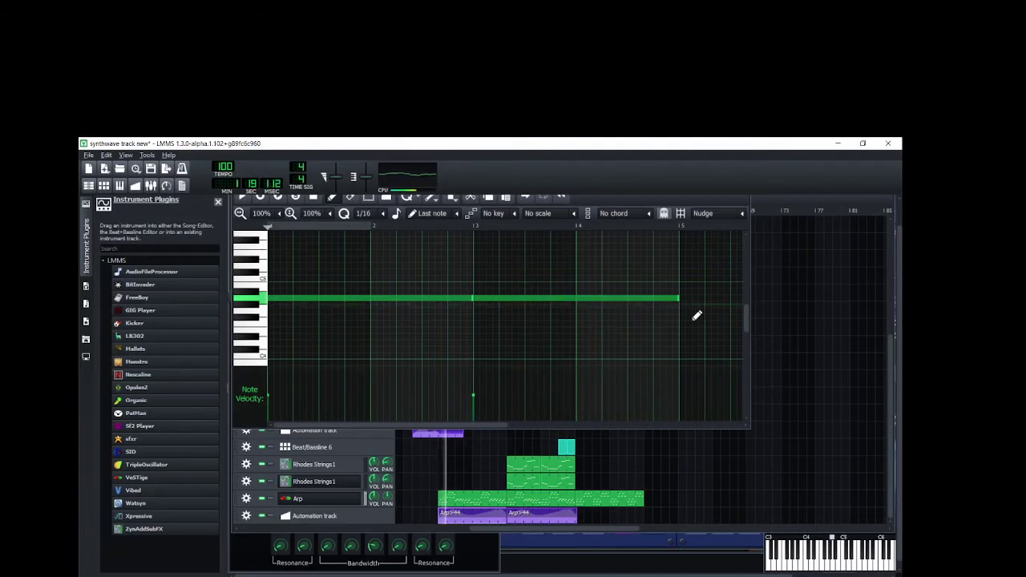
Step: Return to the song editor and save the project
key("F7")
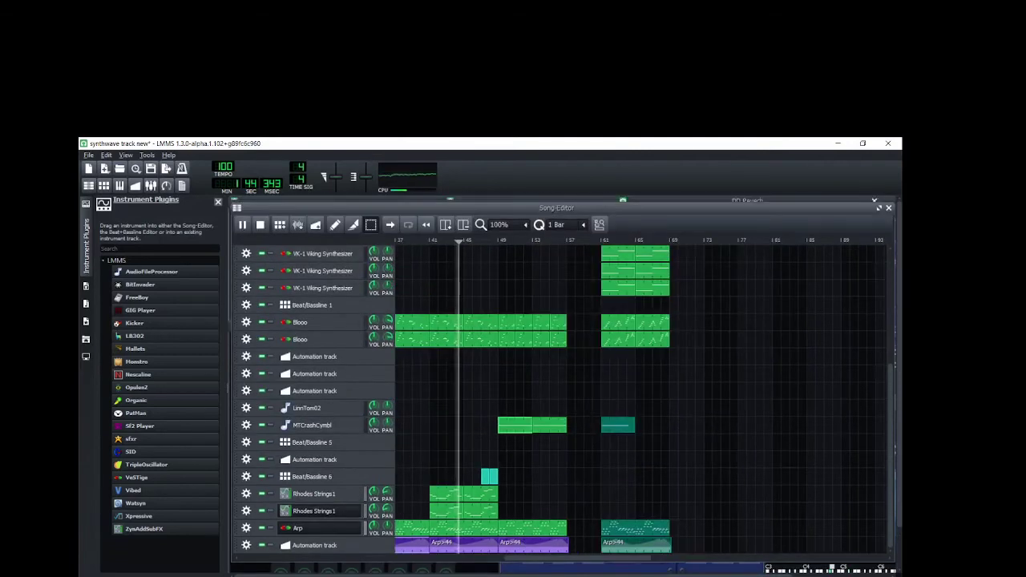
key("ctrl+s")
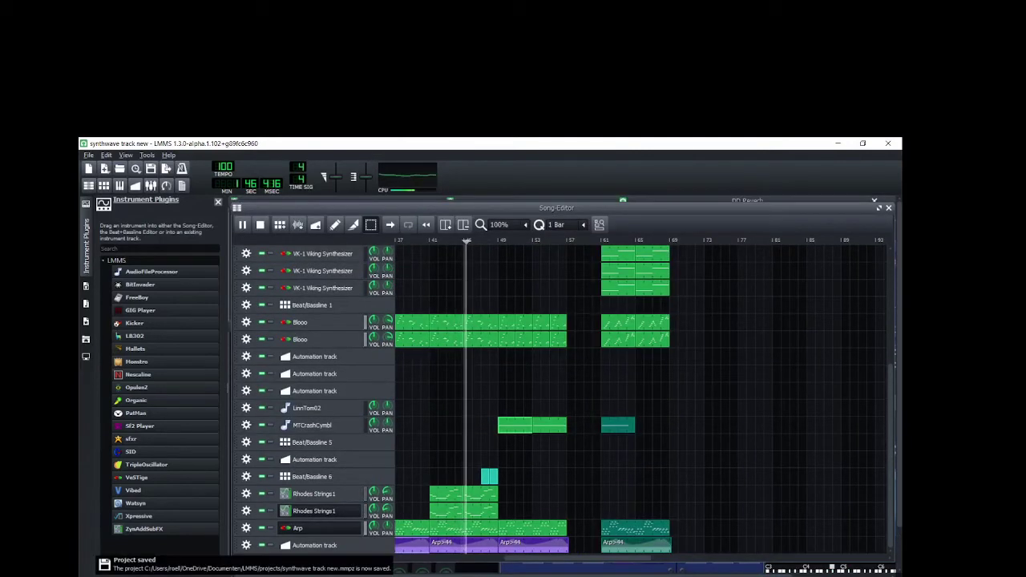
Step: Look over all tracks of the section between bars 61 and 69 while it plays, returning to the synth tracks
key("shift+d")
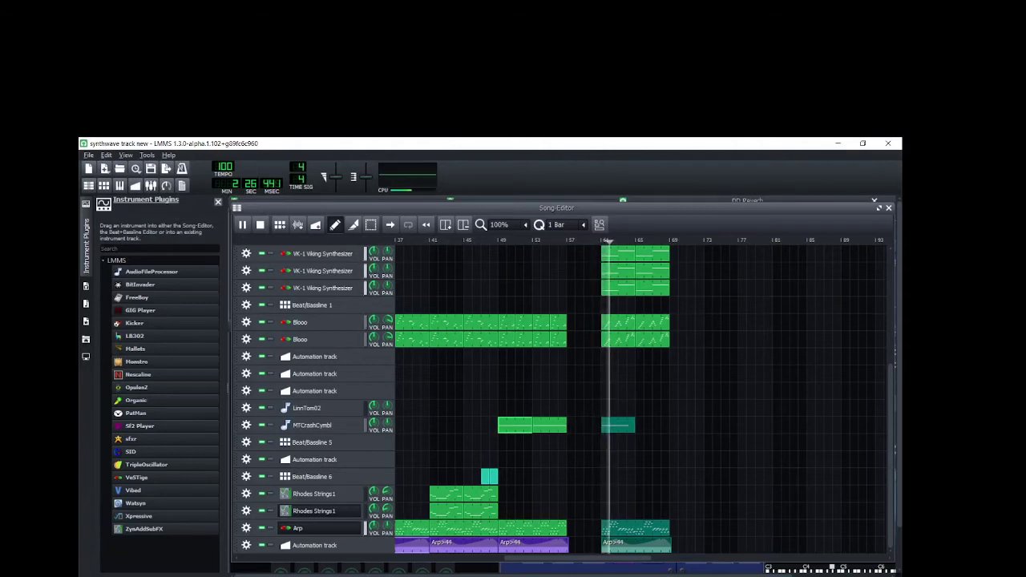
scroll(561, 398, "up", 5)
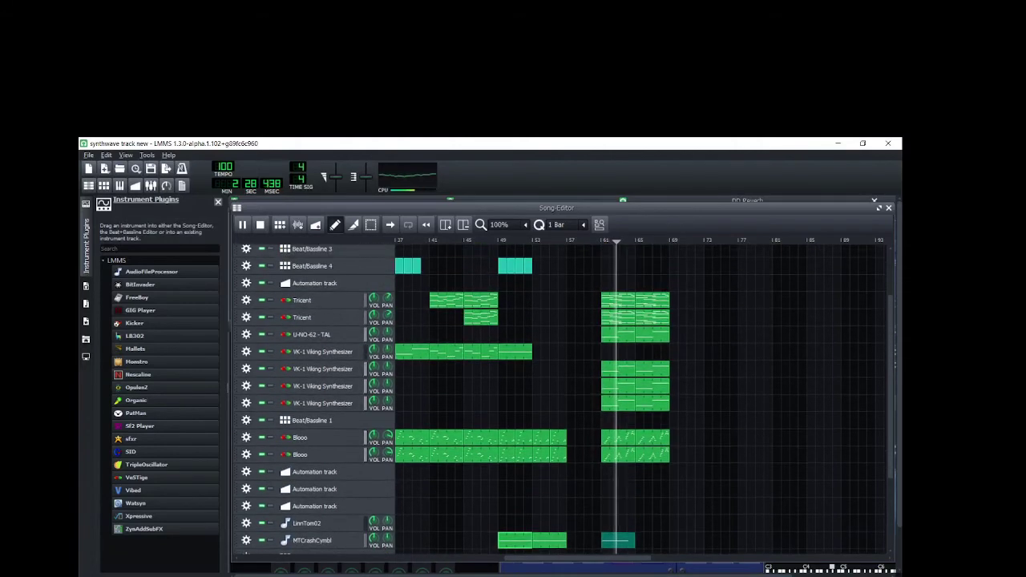
scroll(561, 398, "up", 3)
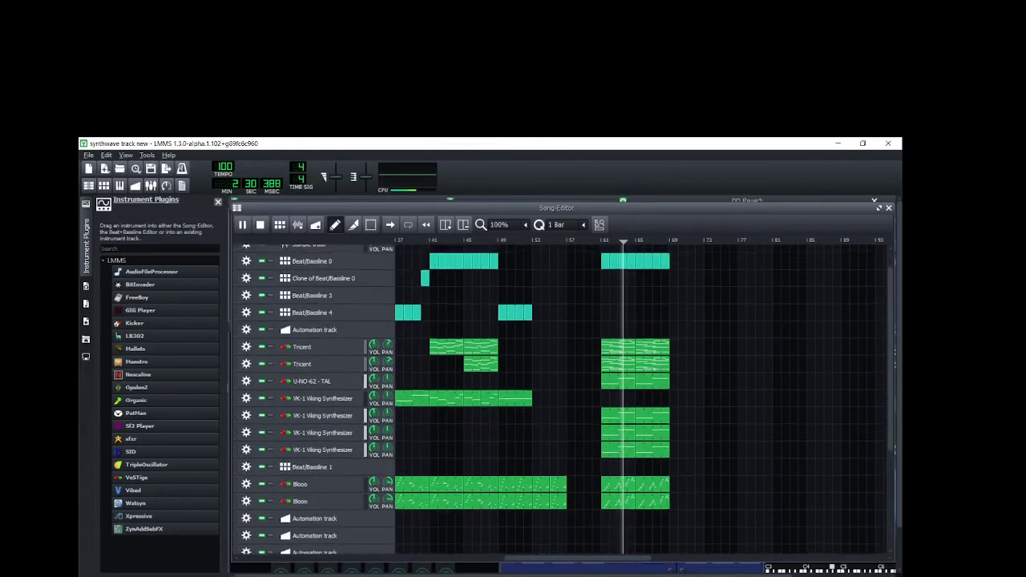
scroll(561, 398, "down", 5)
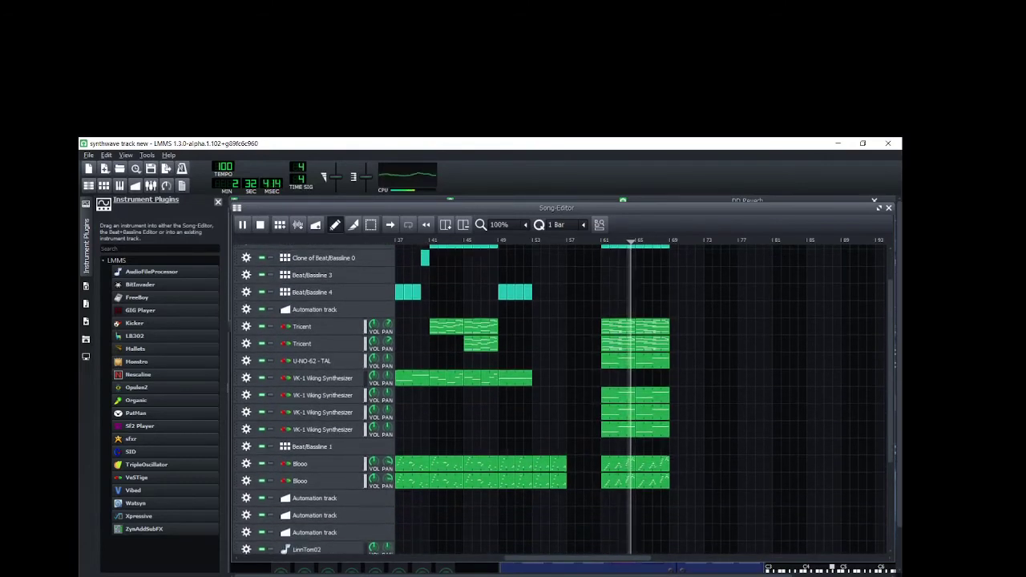
scroll(561, 398, "down", 6)
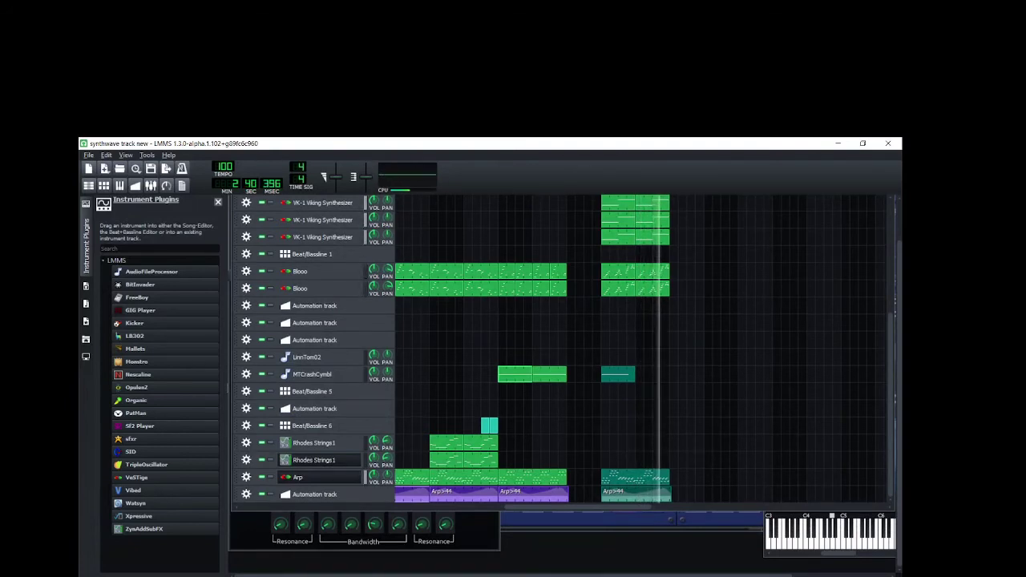
scroll(561, 349, "up", 5)
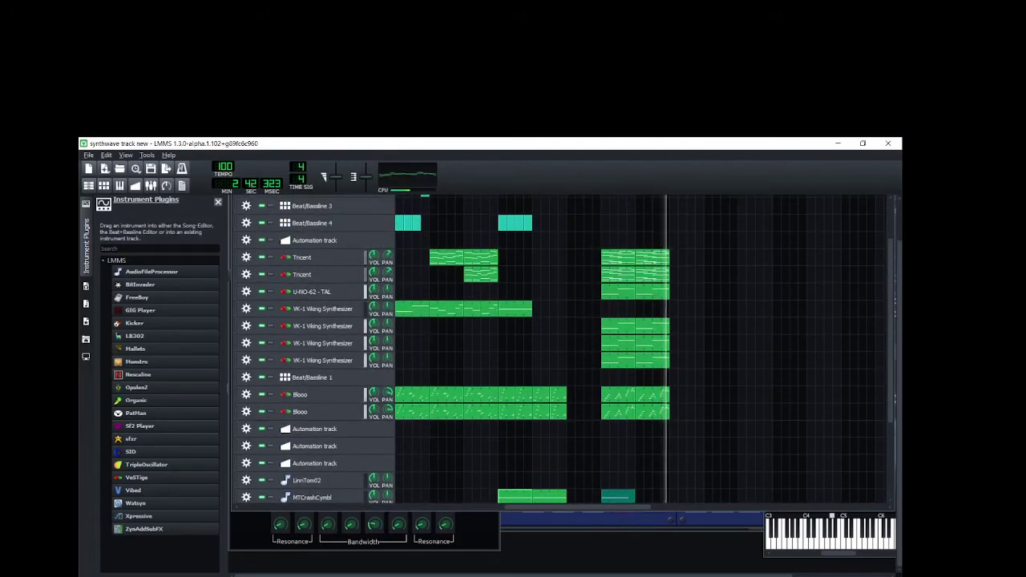
scroll(561, 361, "up", 5)
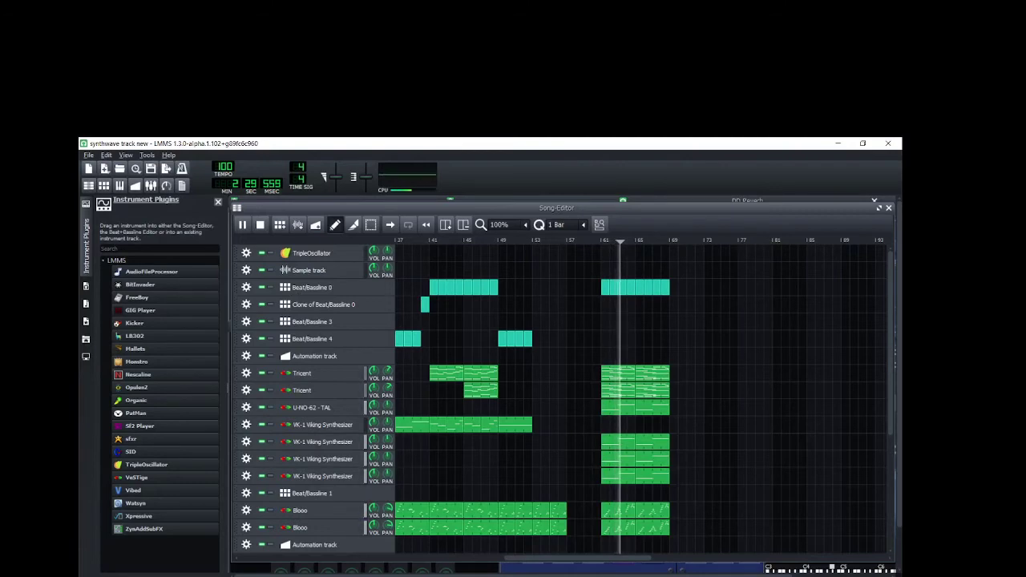
scroll(561, 384, "down", 10)
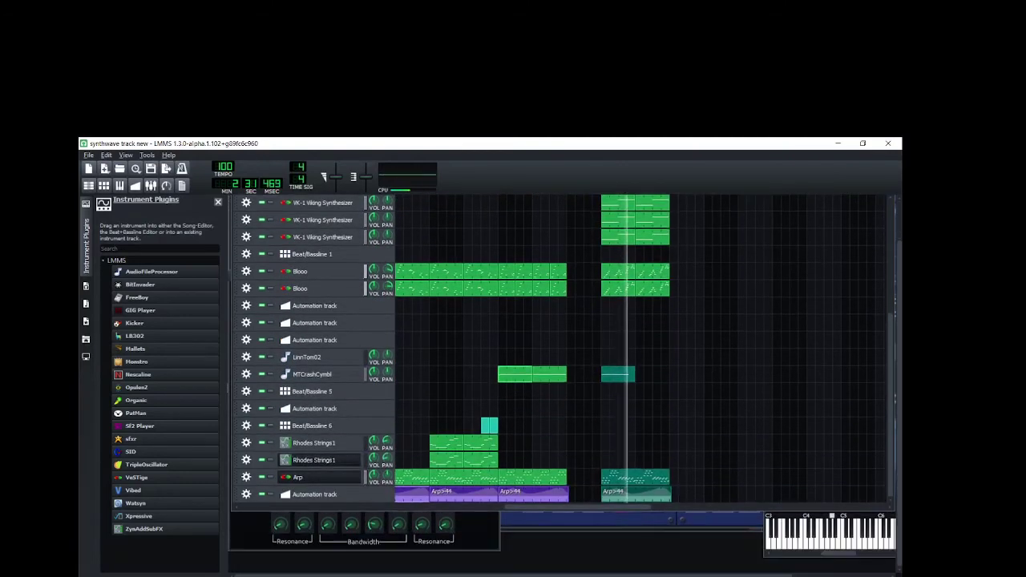
scroll(561, 348, "up", 3)
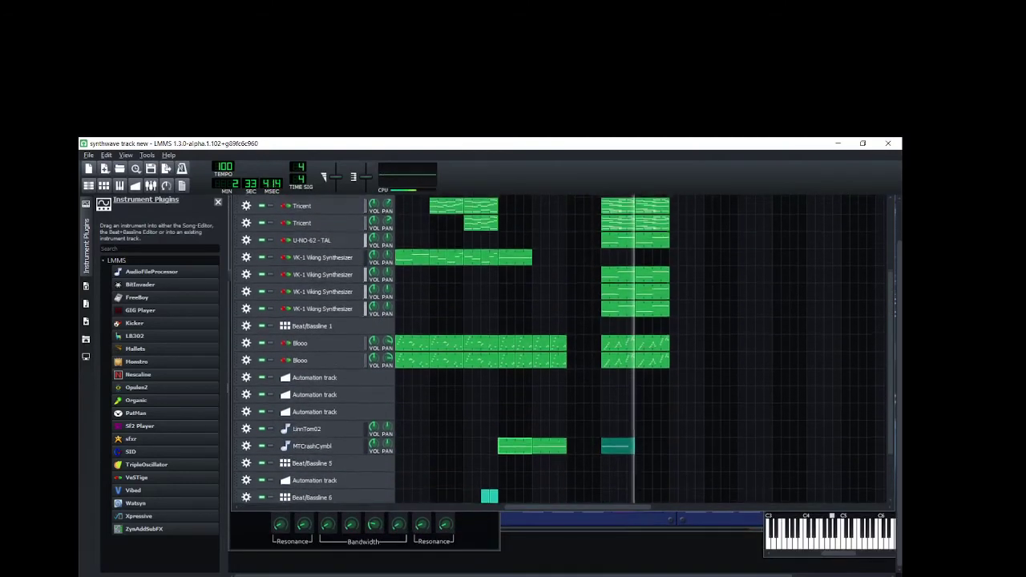
scroll(561, 348, "up", 2)
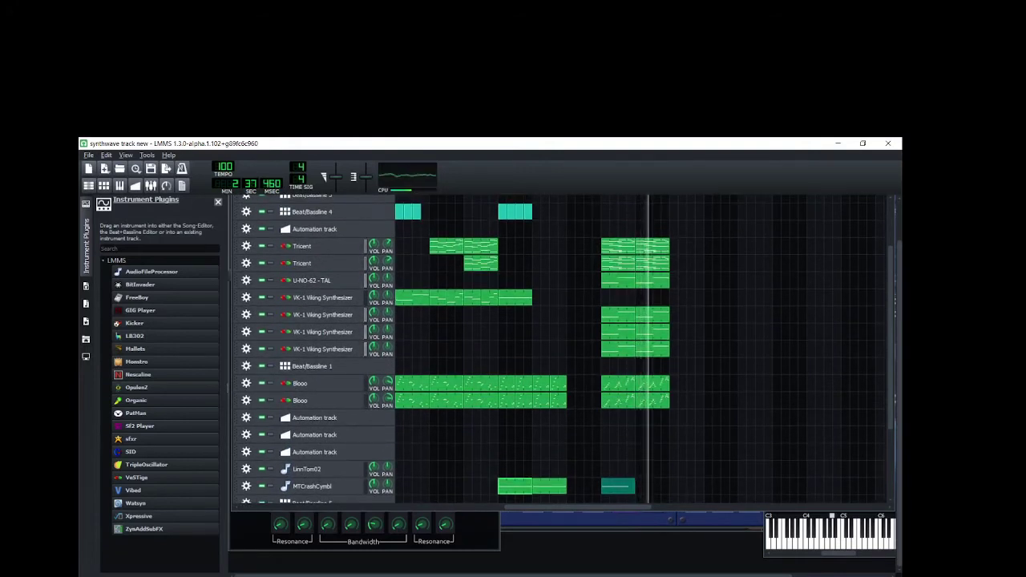
Step: Audition the U-NO-62 clip at bar 65 in the piano roll, and delete both U-NO-62 clips between bars 61 and 69
double_click(641, 282)
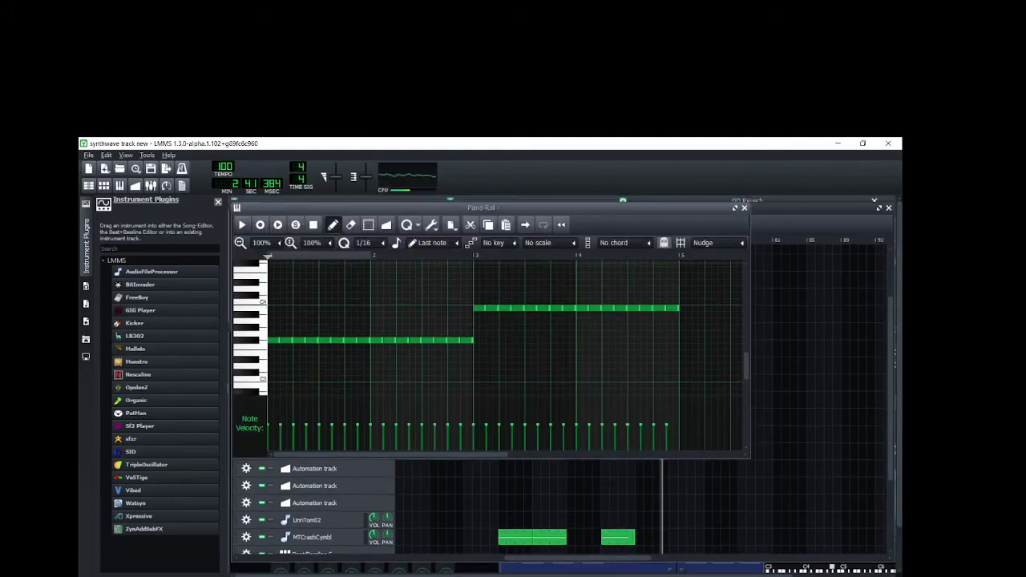
left_click(243, 225)
left_click(744, 208)
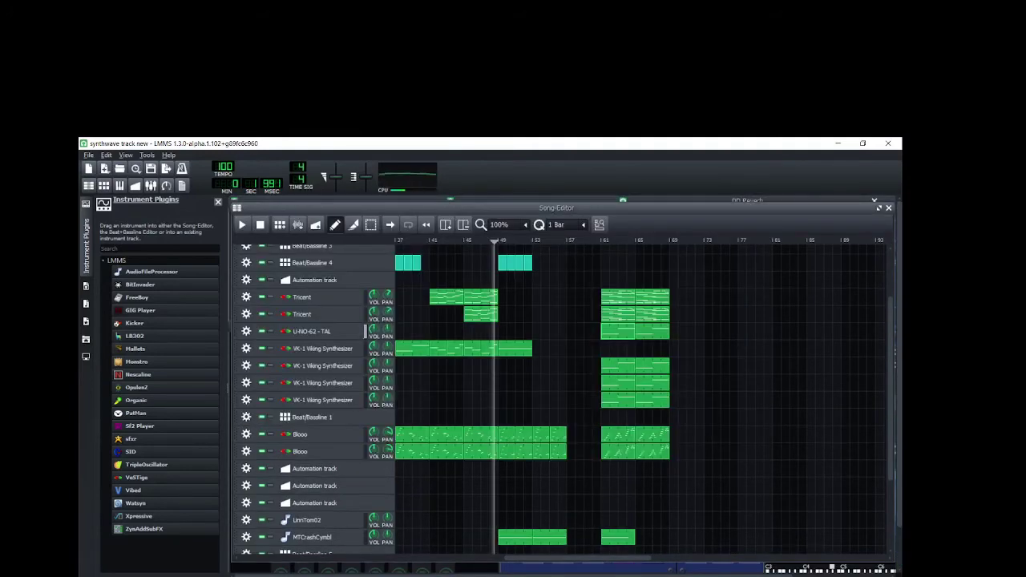
right_click(622, 330)
left_click(682, 365)
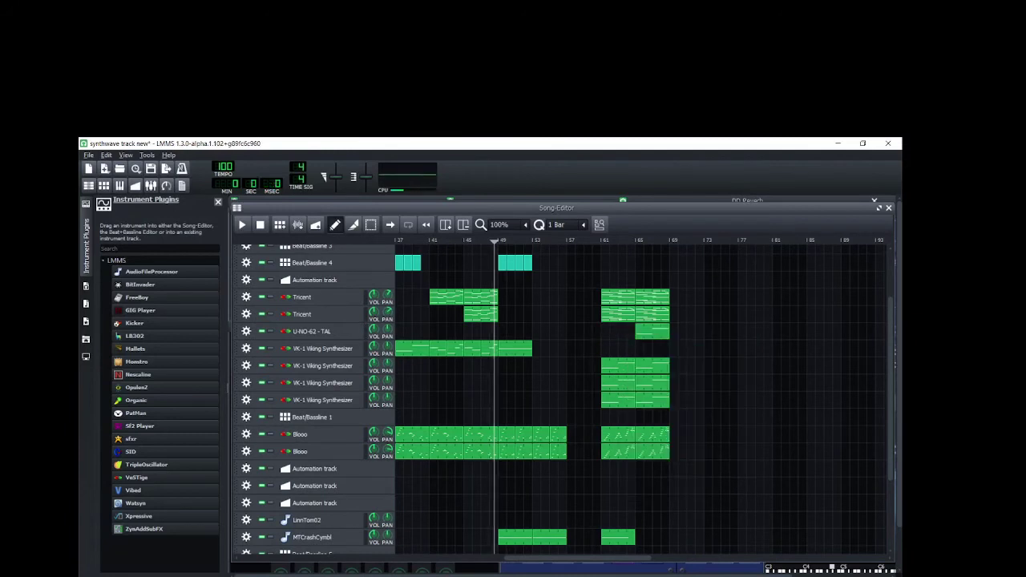
right_click(646, 332)
left_click(691, 368)
Step: Play the section from bar 61 and check the channel levels in the mixer
scroll(691, 373, "down", 4)
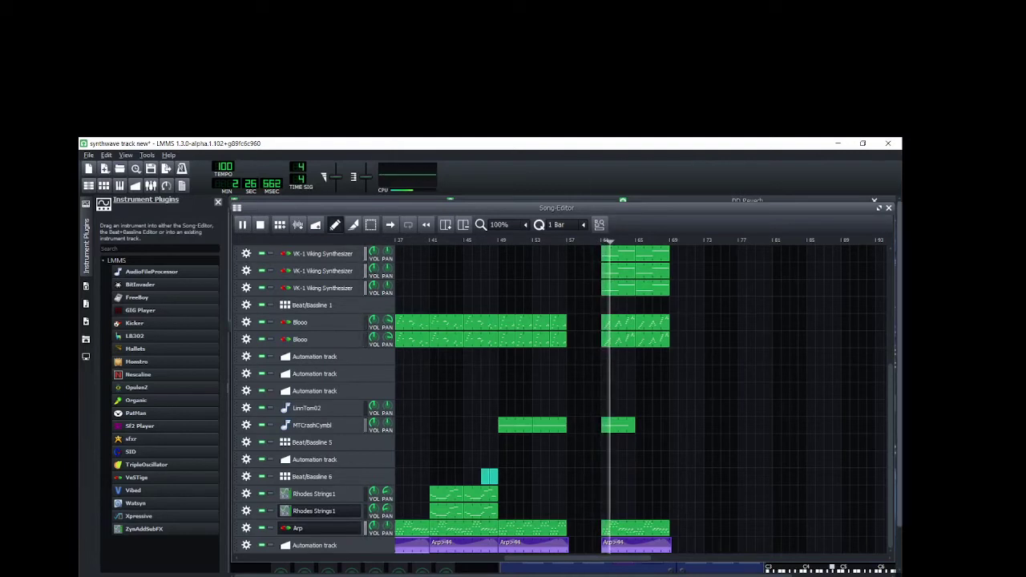
scroll(565, 398, "up", 1)
scroll(564, 399, "down", 1)
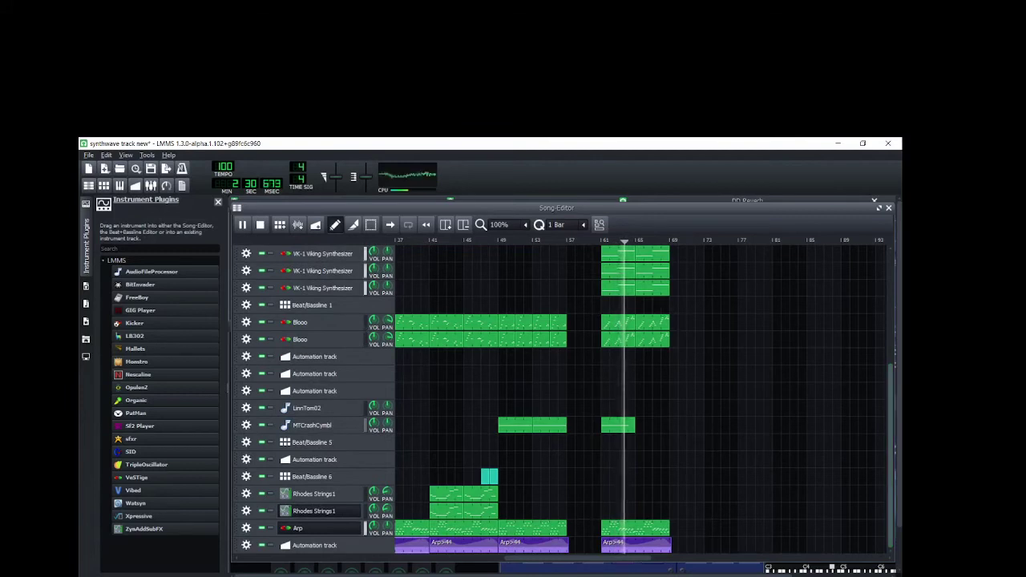
key("F9")
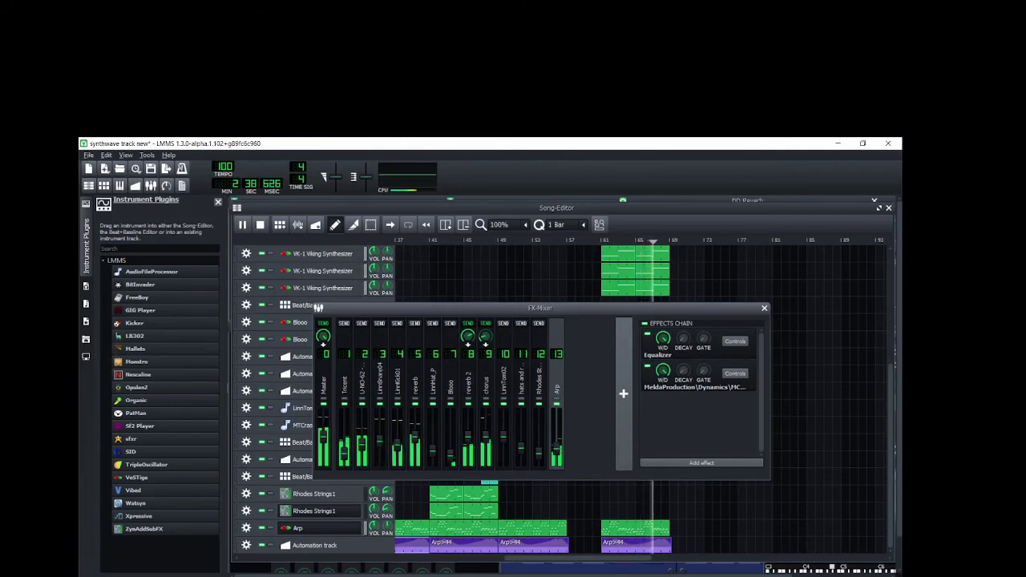
key("F9")
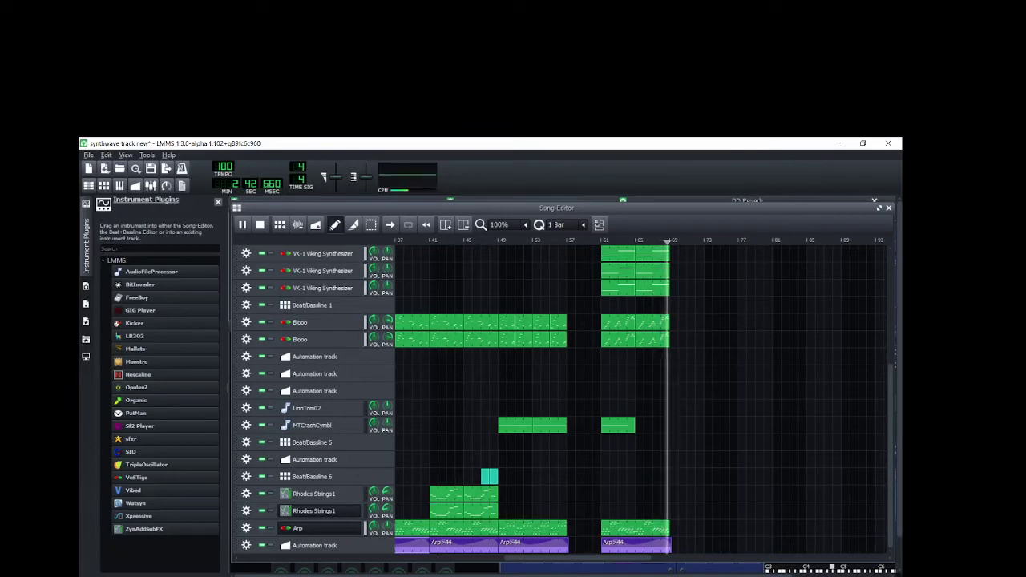
Step: Add the native LMMS Amplifier effect to the Arp channel's effects chain in the mixer
scroll(561, 400, "down", 3)
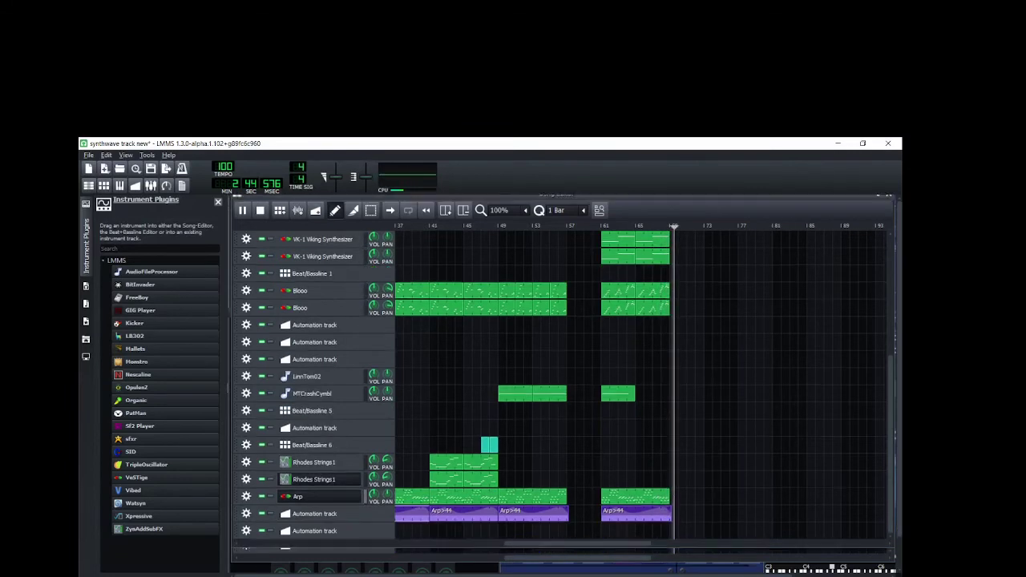
left_click_drag(577, 522, 503, 522)
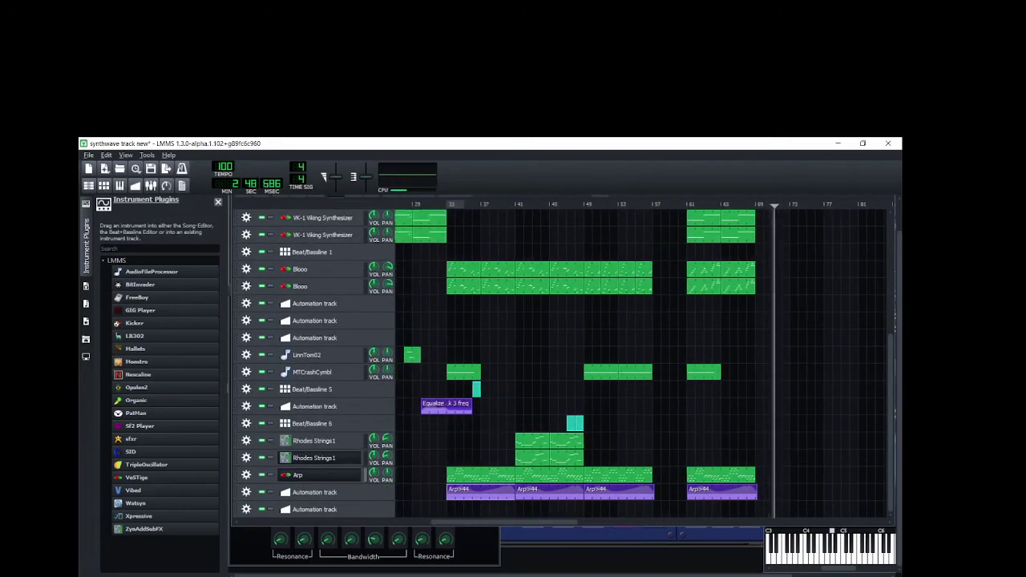
left_click(151, 185)
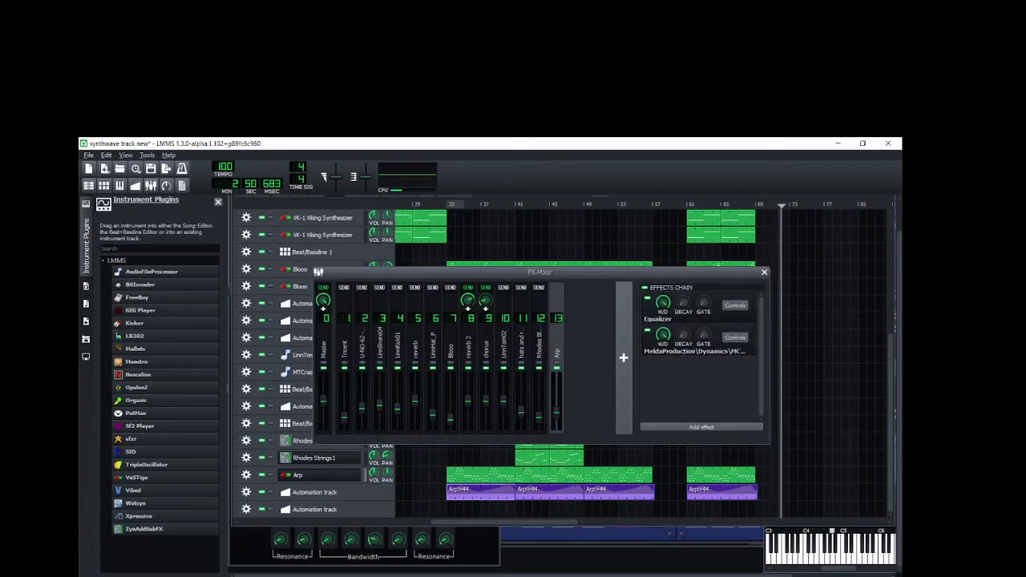
left_click(702, 427)
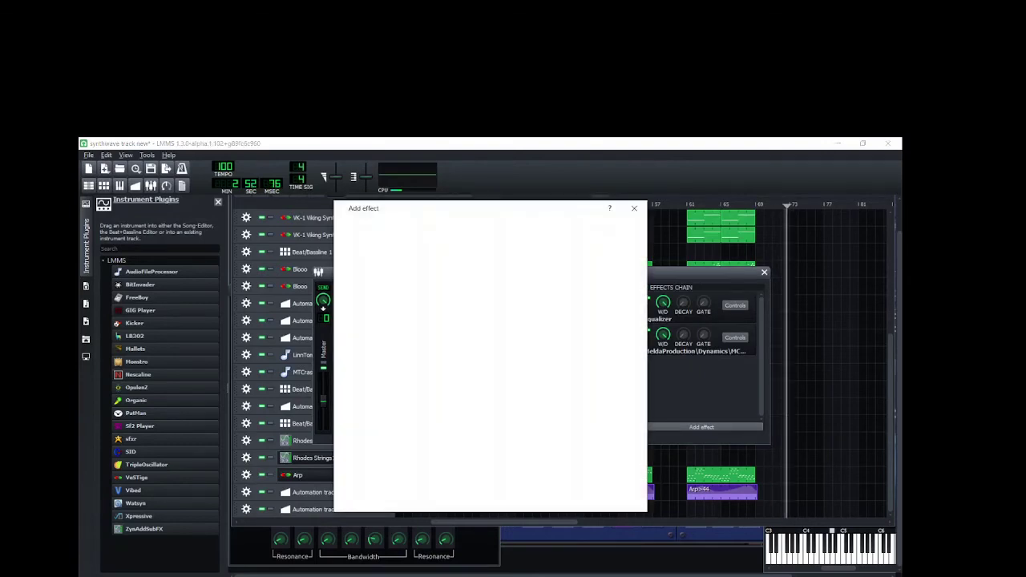
type("ampli")
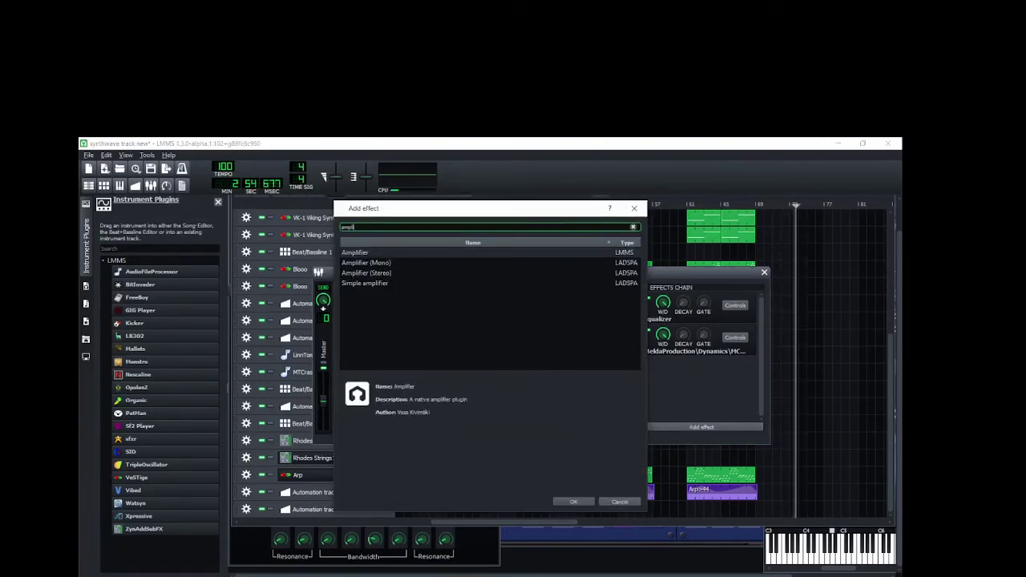
key("Return")
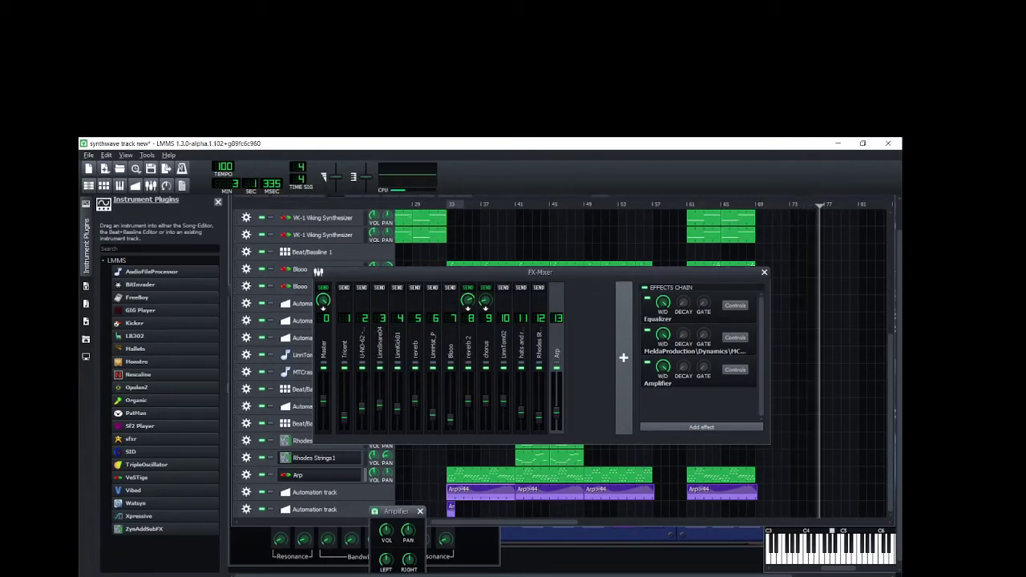
Step: Create an automation clip for the Amplifier's volume at bar 61 and raise its level above 100
left_click_drag(387, 530, 691, 509)
double_click(691, 509)
left_click(291, 279)
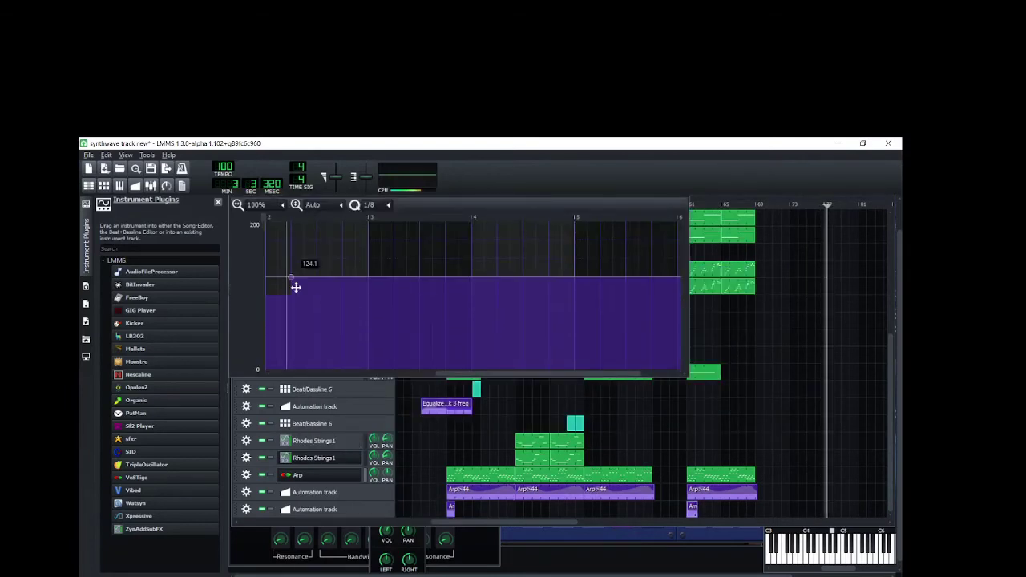
left_click_drag(295, 287, 258, 279)
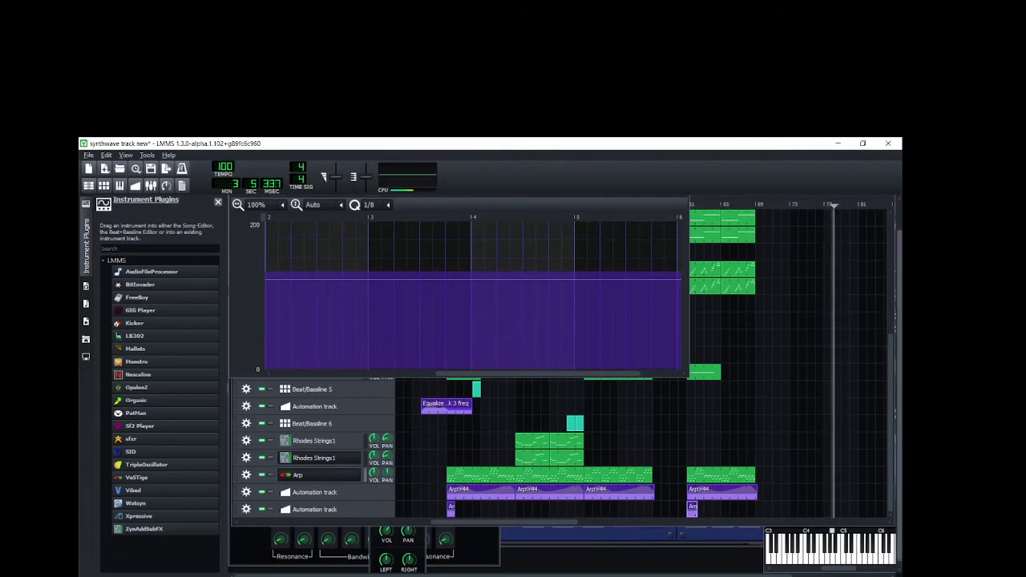
scroll(565, 384, "up", 1)
left_click(681, 205)
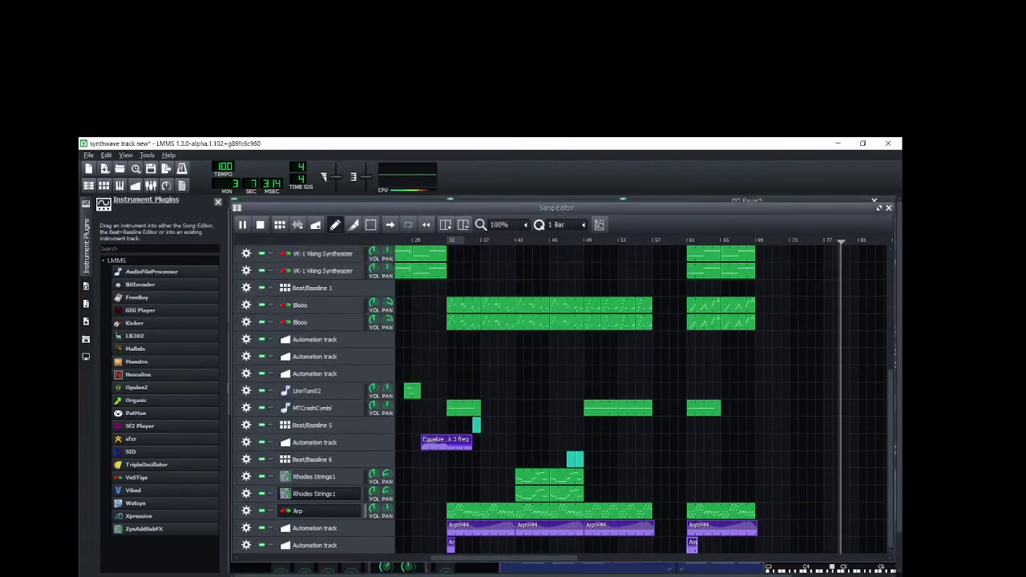
Step: Extend both Tricent tracks from bar 69 to bar 77 and save the project
left_click(613, 241)
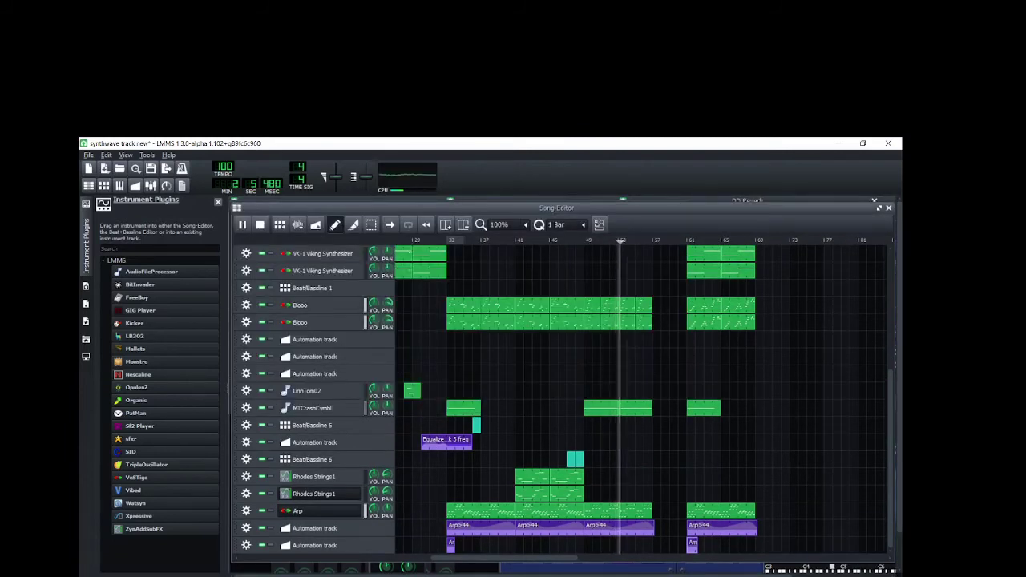
left_click_drag(513, 558, 593, 558)
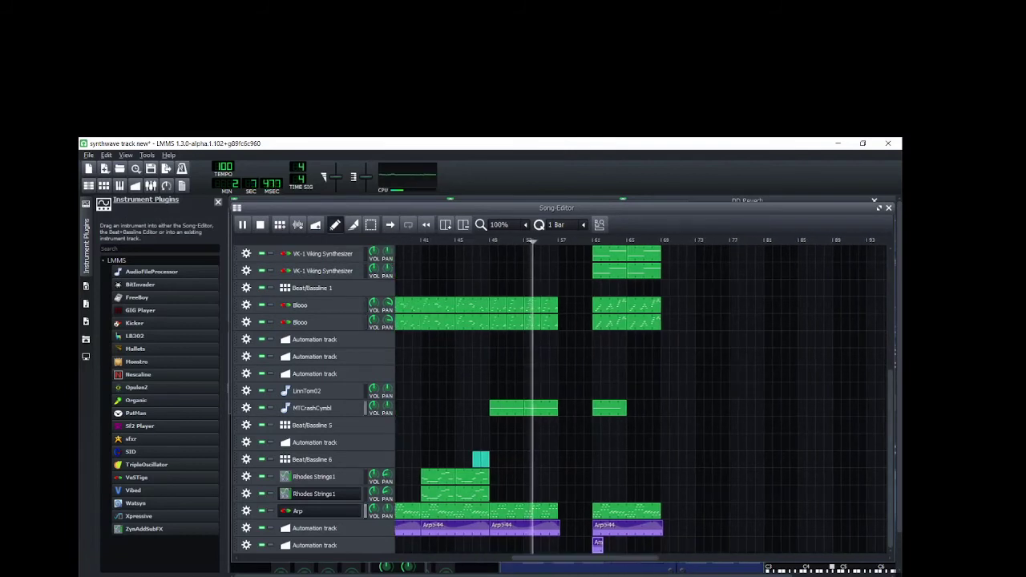
scroll(561, 396, "up", 4)
key("ctrl+s")
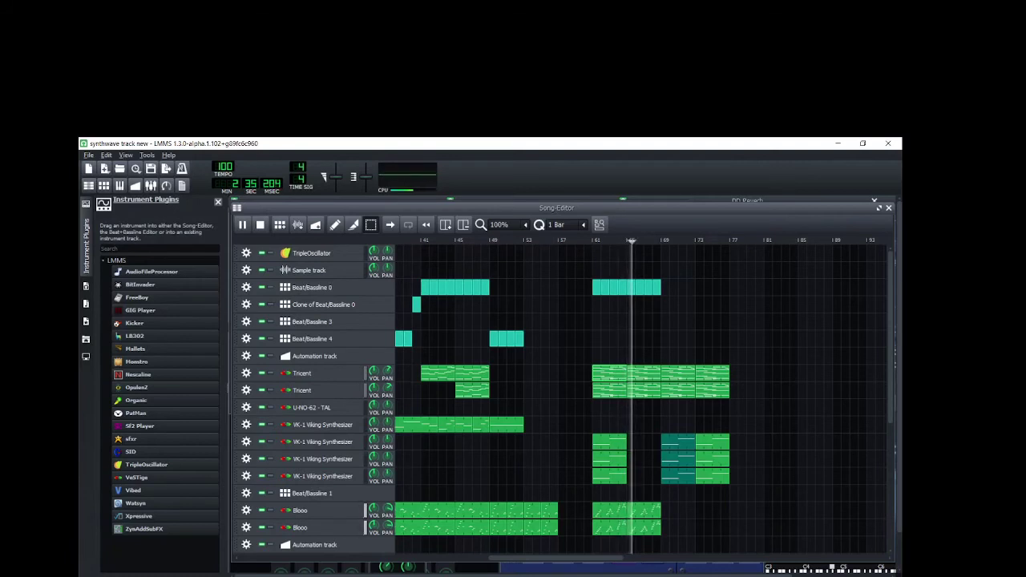
Step: Put the three VK-1 Viking Synthesizer clips back at bar 65 and move the copies at bars 69–77 to start at bar 77
right_click(631, 439)
left_click(646, 447)
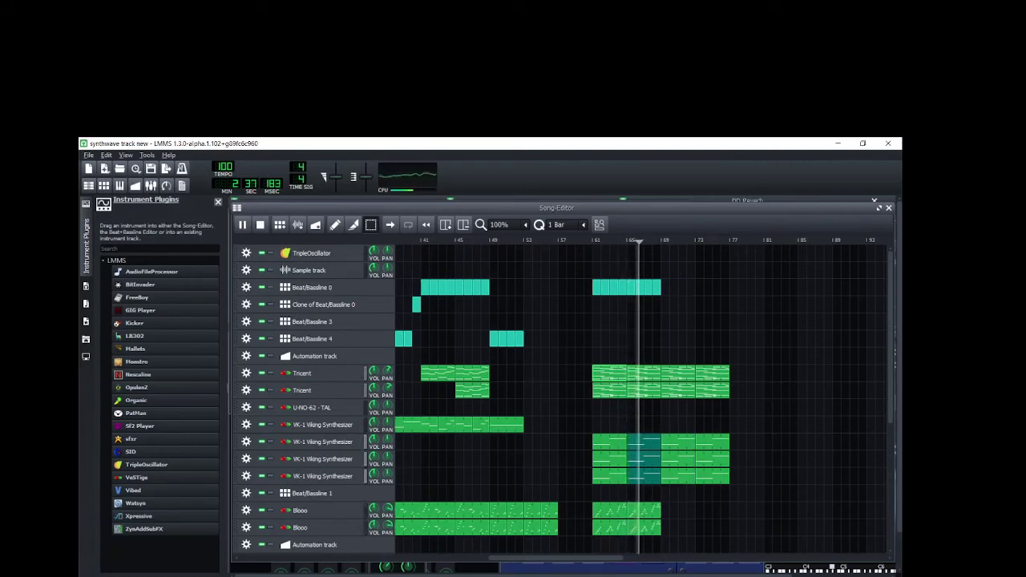
left_click_drag(667, 425, 765, 461)
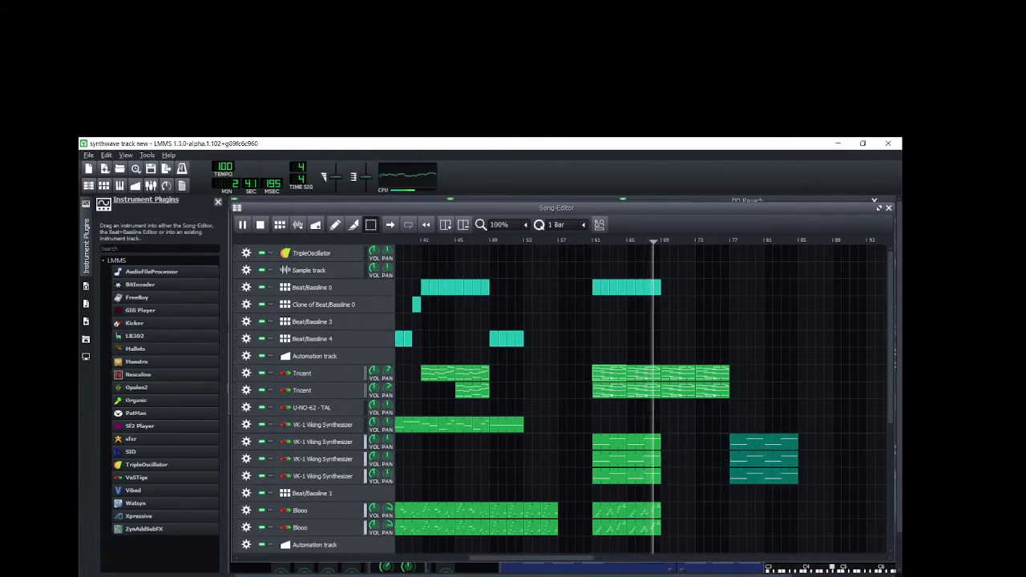
Step: Save the project and review all tracks while the song plays on to the section at bar 61
key("space")
key("ctrl+s")
key("space")
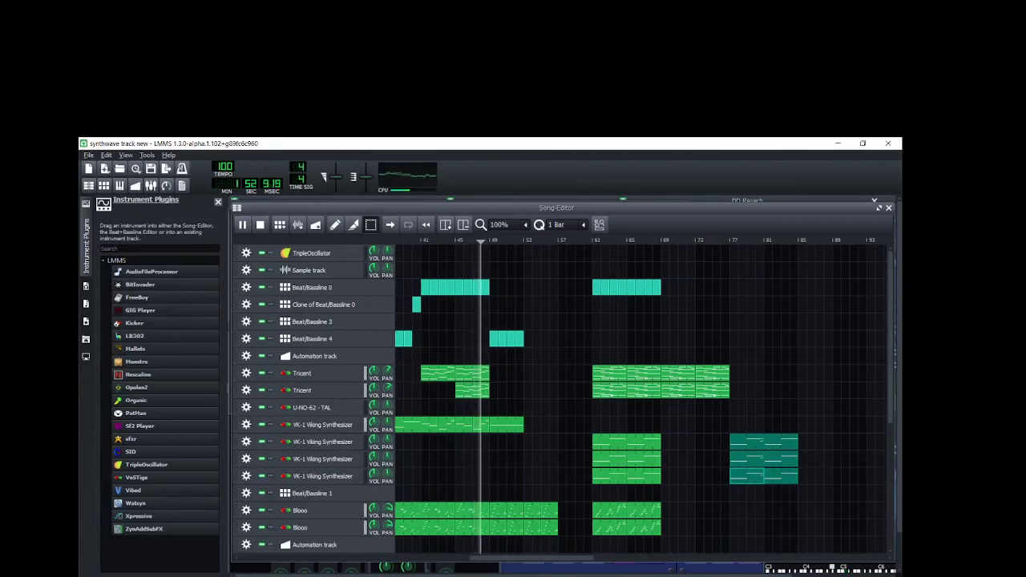
scroll(561, 393, "down", 5)
scroll(561, 368, "down", 2)
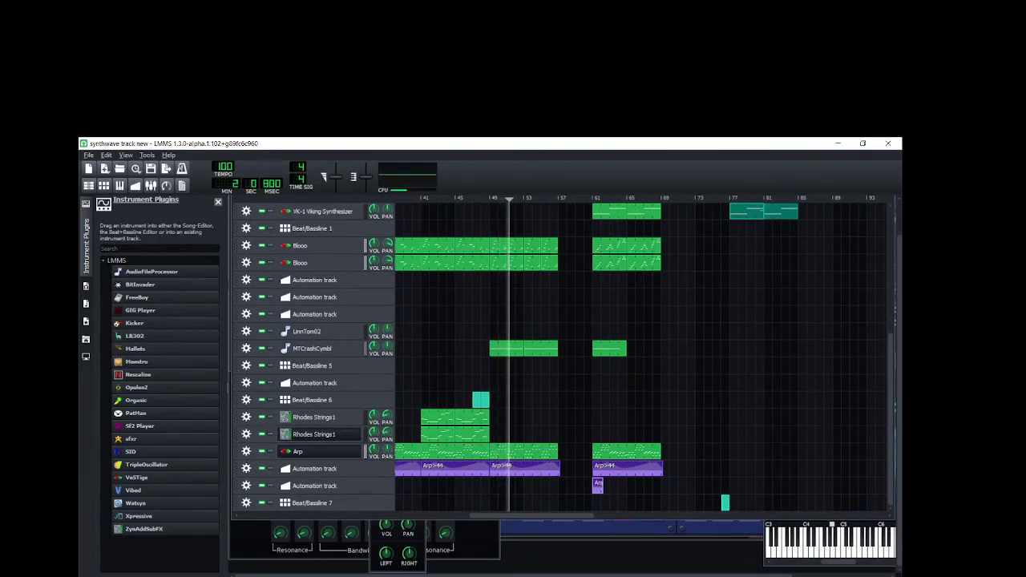
scroll(561, 353, "up", 2)
scroll(561, 353, "up", 1)
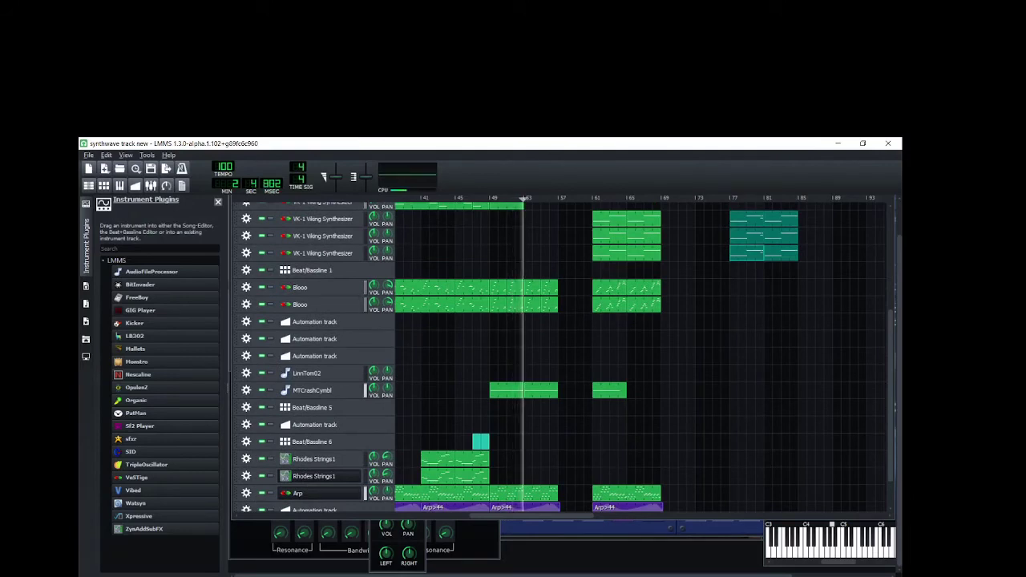
scroll(561, 353, "up", 1)
scroll(561, 353, "up", 6)
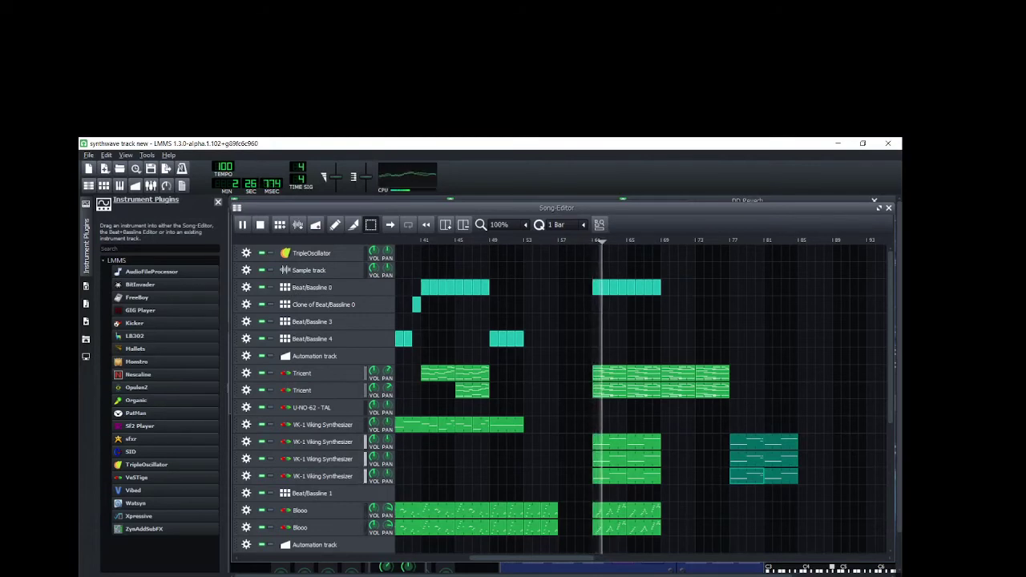
Step: Create Beat/Bassline 8 with a single LinnKick01 hit on step 1 and place its clips at bars 74 and 75
scroll(561, 396, "down", 2)
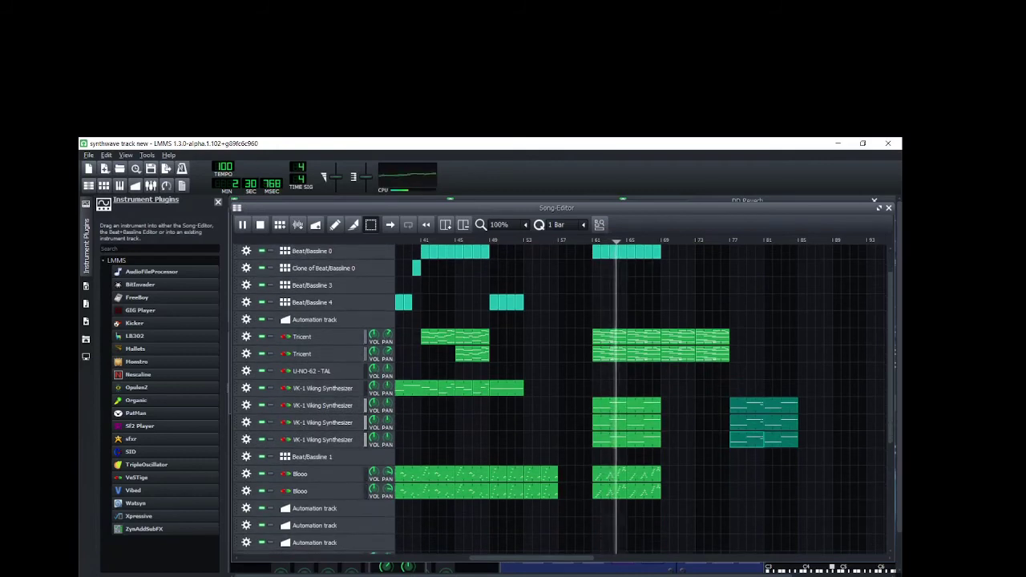
scroll(561, 397, "down", 6)
scroll(561, 396, "down", 2)
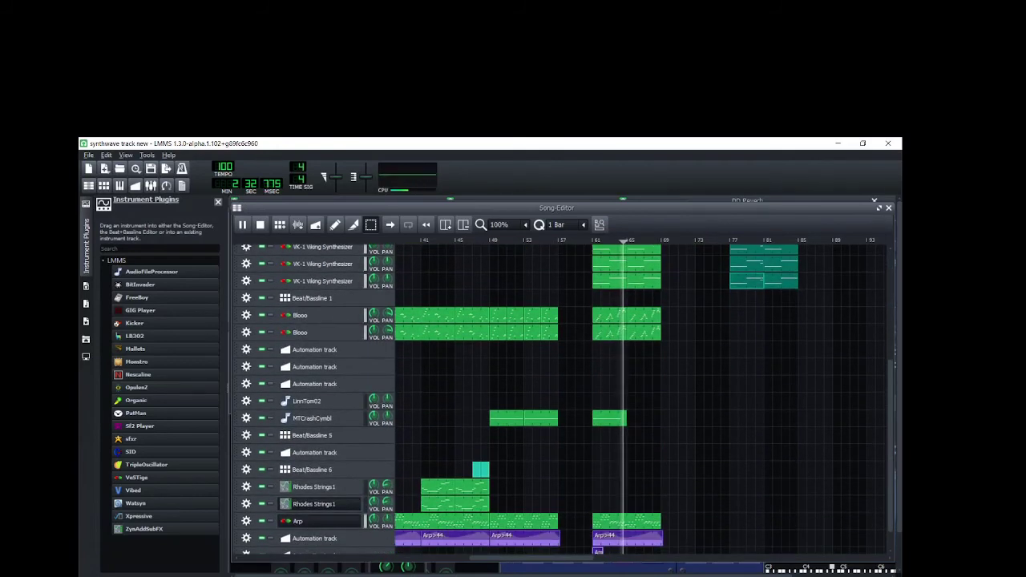
scroll(561, 397, "down", 2)
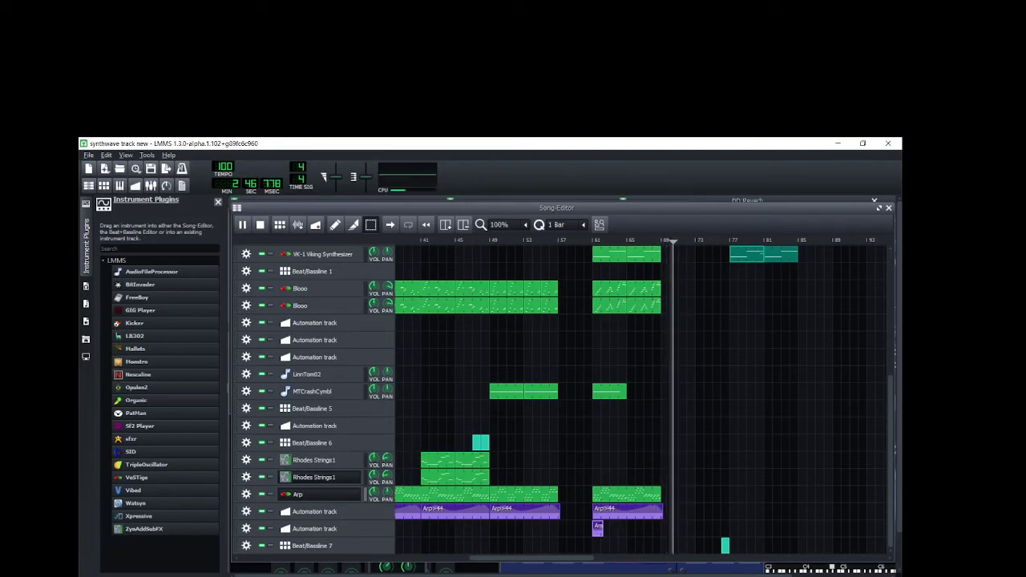
scroll(561, 397, "up", 5)
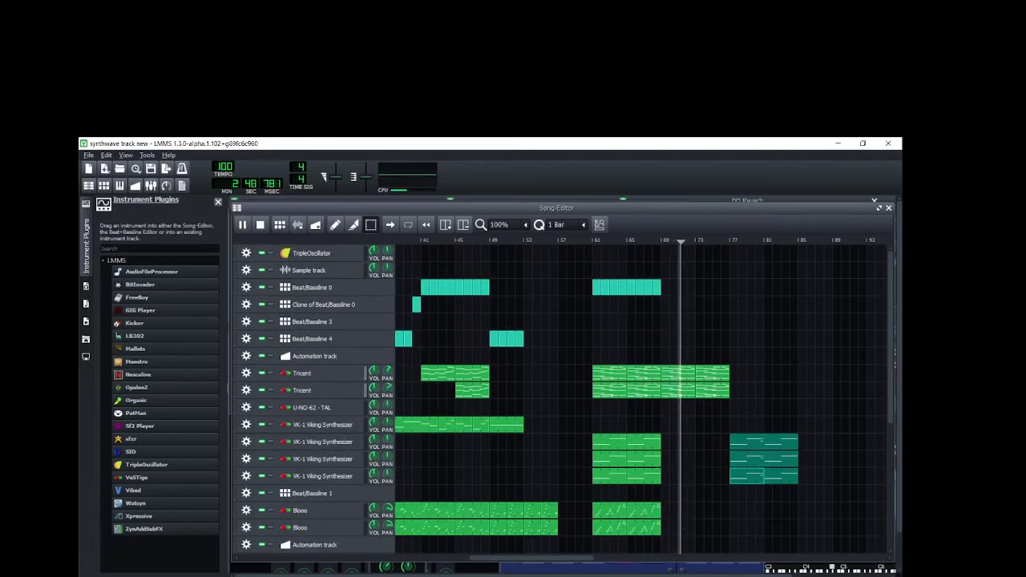
left_click(335, 226)
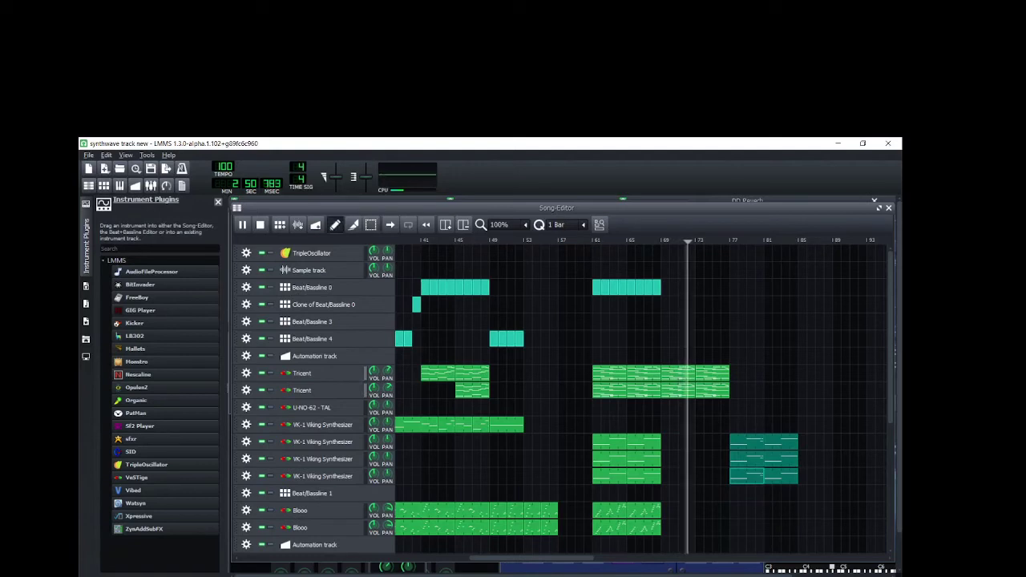
left_click(321, 288)
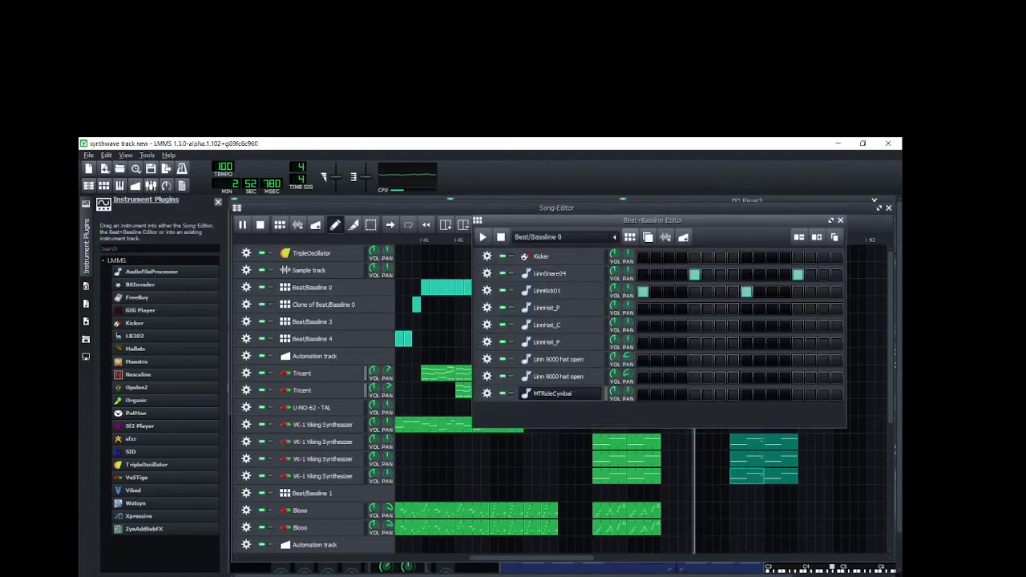
left_click(630, 237)
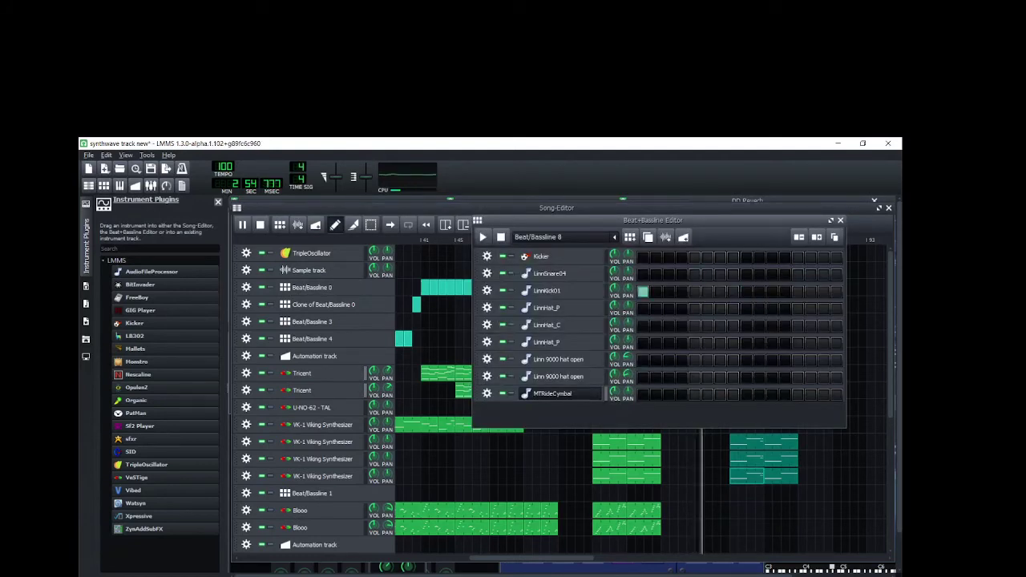
left_click(840, 220)
scroll(641, 385, "down", 6)
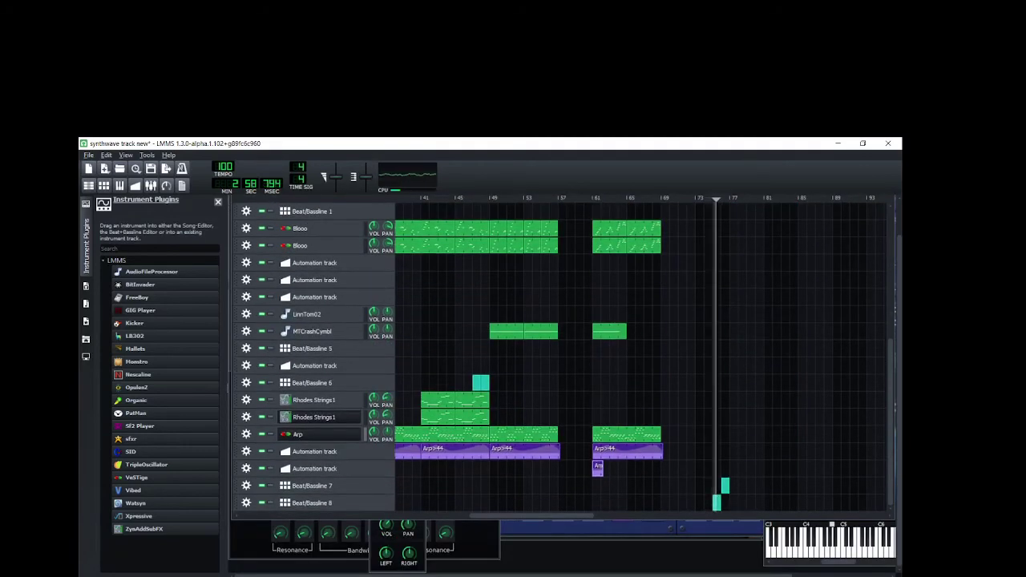
left_click(708, 503)
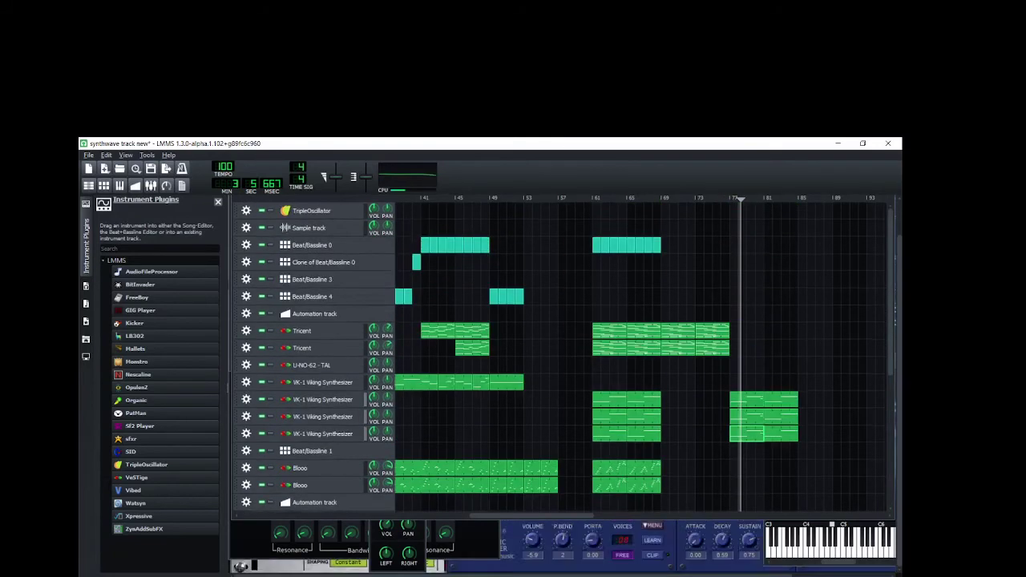
Step: Create Beat/Bassline 9 with a LinnKick01 hit on step 1 and a LinnSnare04 hit on step 9
scroll(565, 361, "up", 1)
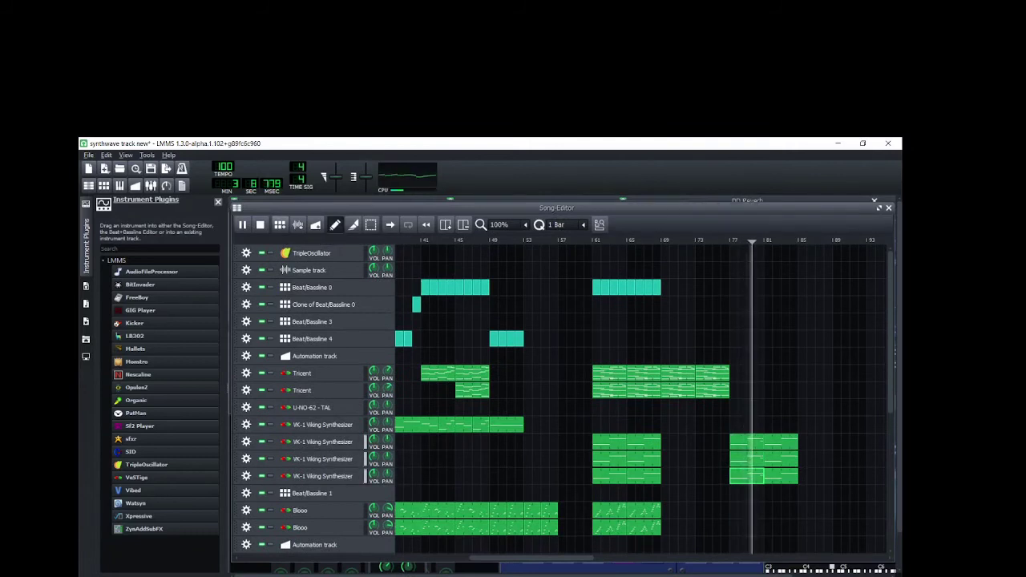
left_click(104, 185)
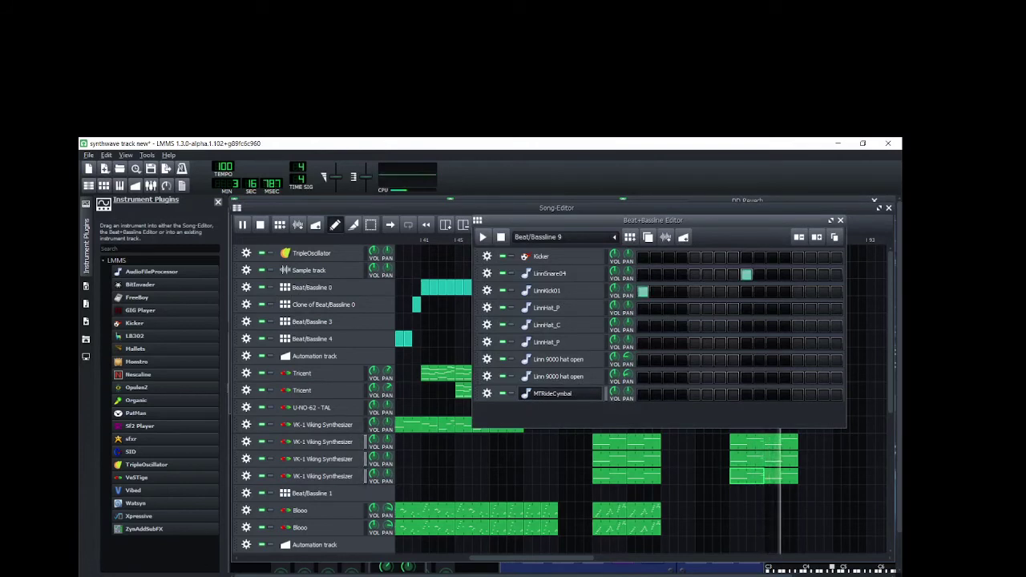
left_click(840, 221)
Step: Place four one-bar Beat/Bassline 9 clips at bars 77–80
scroll(641, 376, "down", 10)
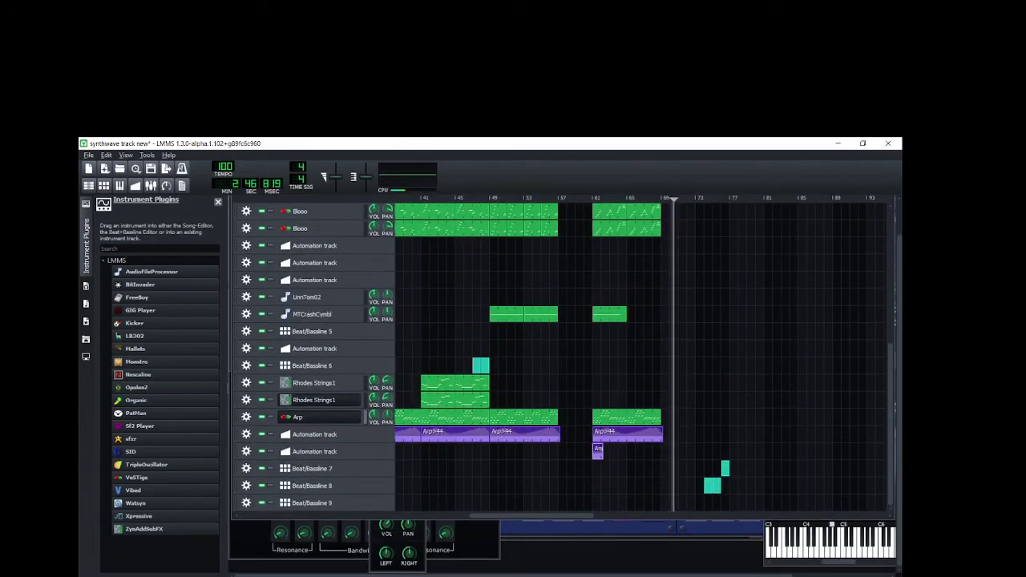
left_click(733, 502)
left_click(742, 503)
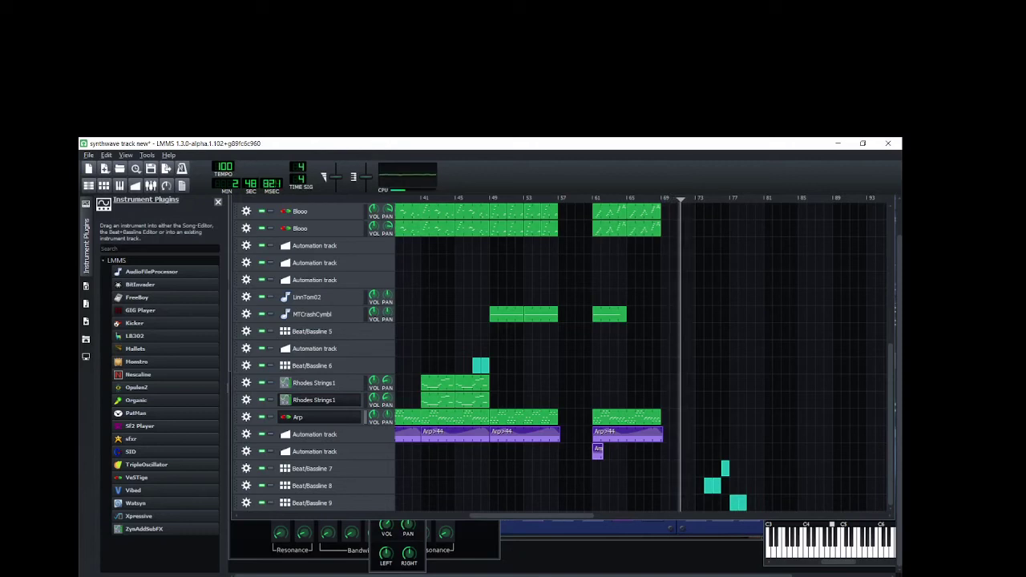
left_click(751, 502)
left_click(759, 503)
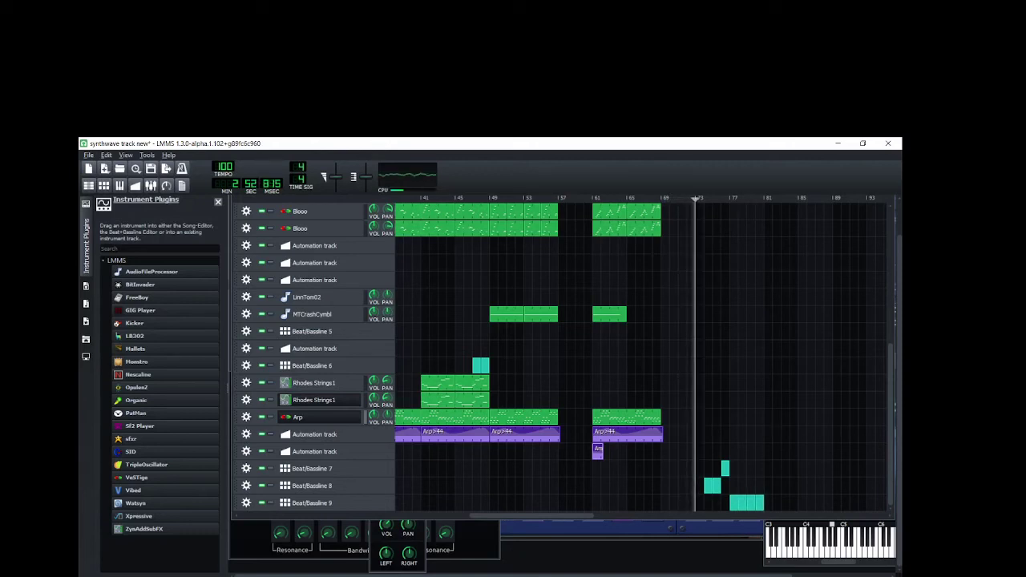
Step: Rework Beat/Bassline 9 with LinnKick01 on steps 1 and 9 and LinnSnare04 on steps 13 and 15, and replay from bar 73
scroll(642, 352, "up", 6)
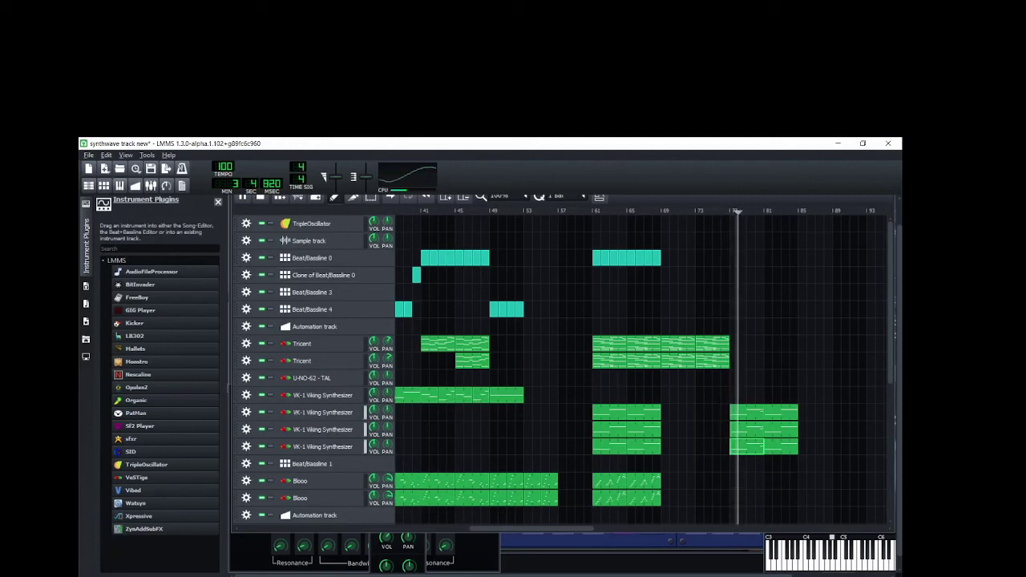
key("F6")
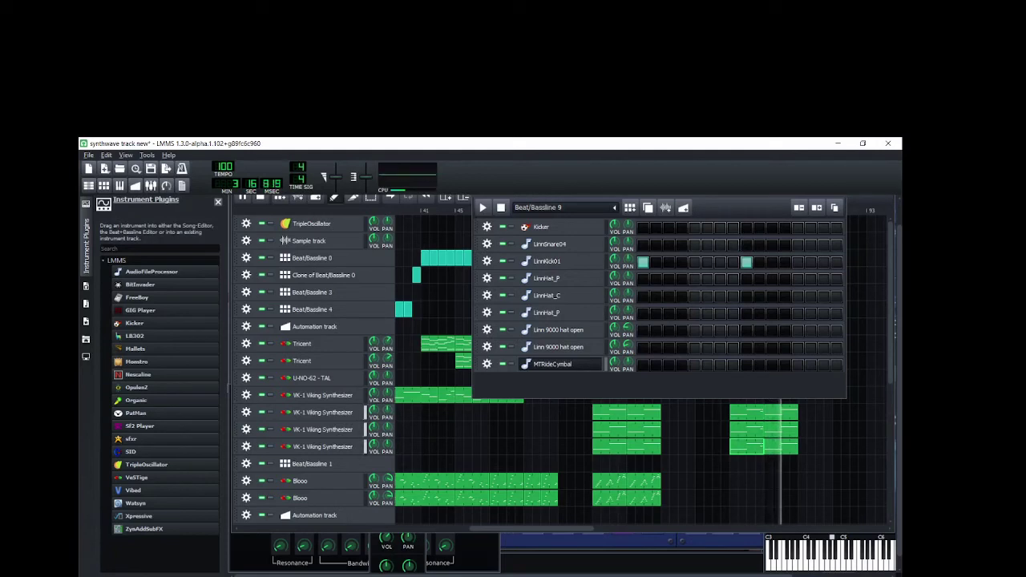
left_click(823, 245)
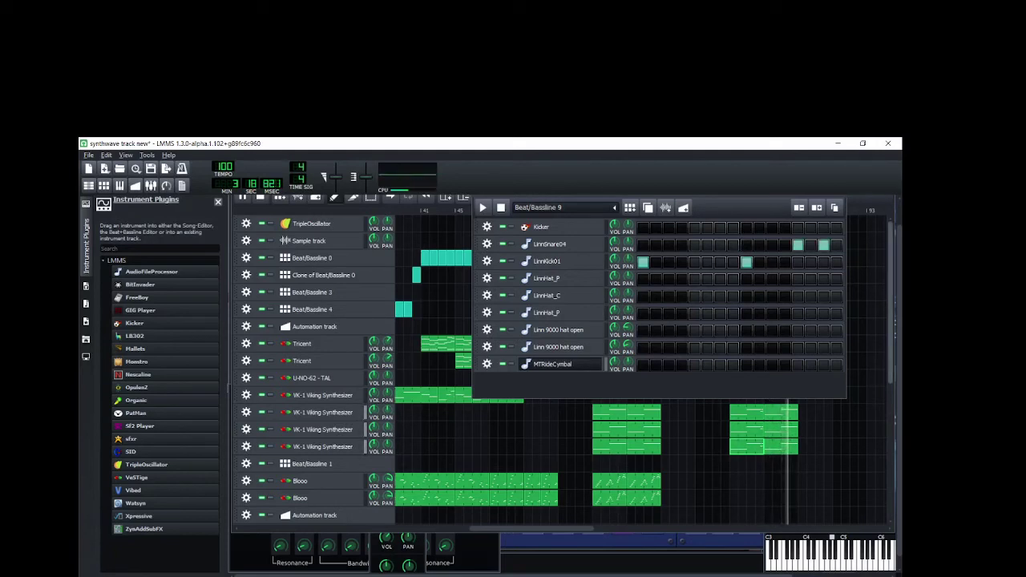
left_click(891, 255)
left_click(701, 211)
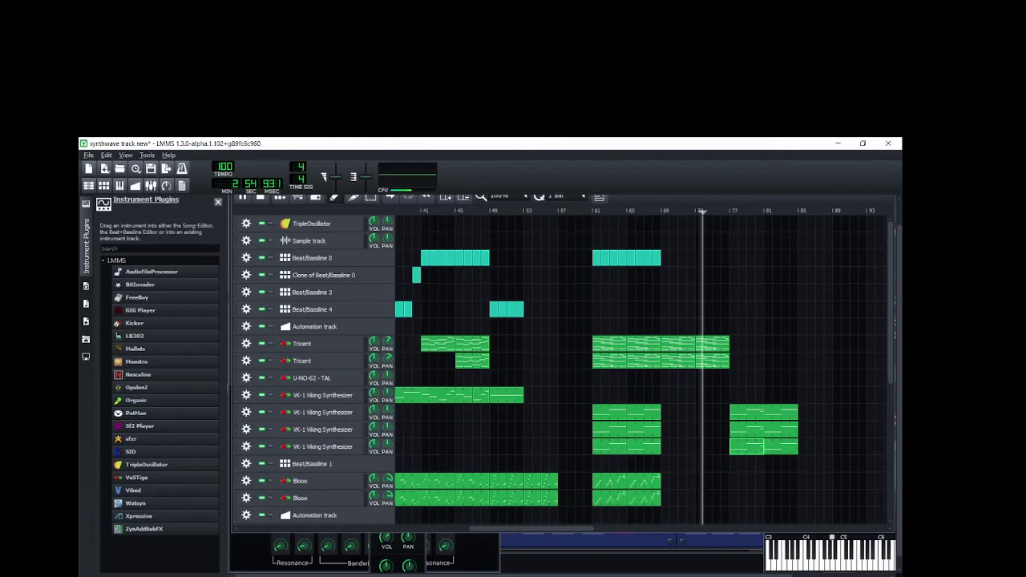
Step: Delete the four Beat/Bassline 9 clips at bars 77–80
scroll(561, 361, "down", 5)
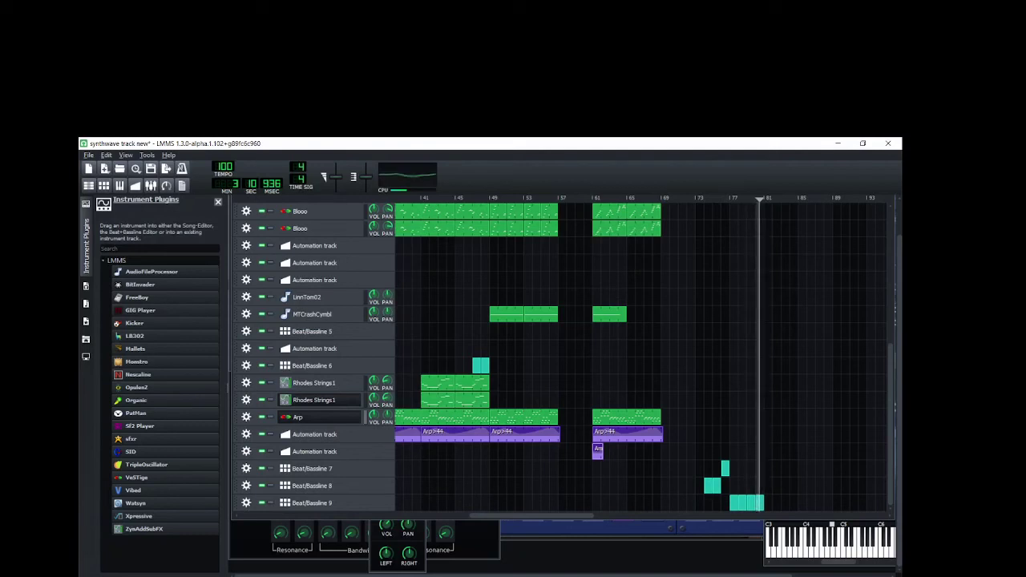
right_click(759, 503)
left_click(801, 383)
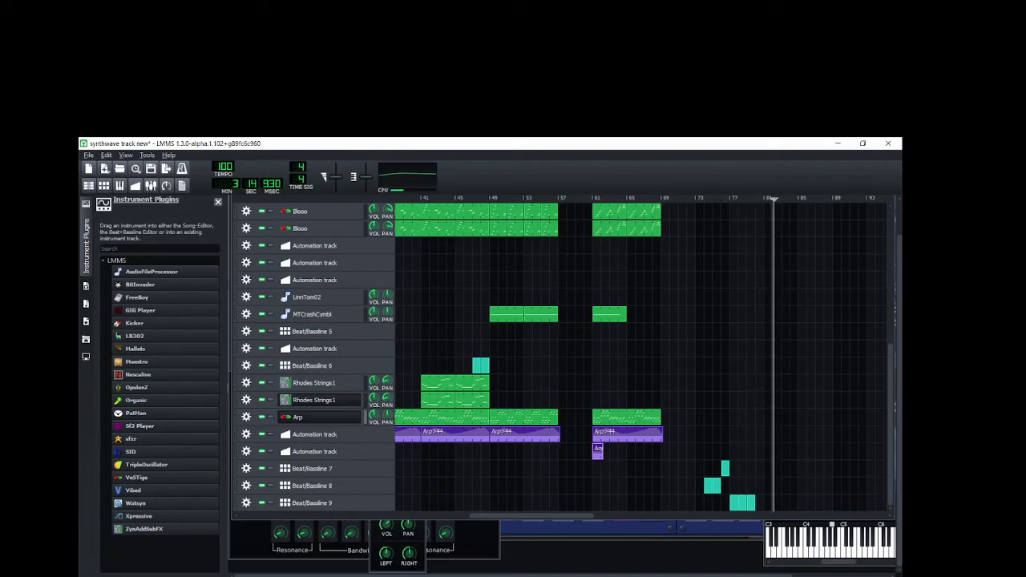
right_click(750, 503)
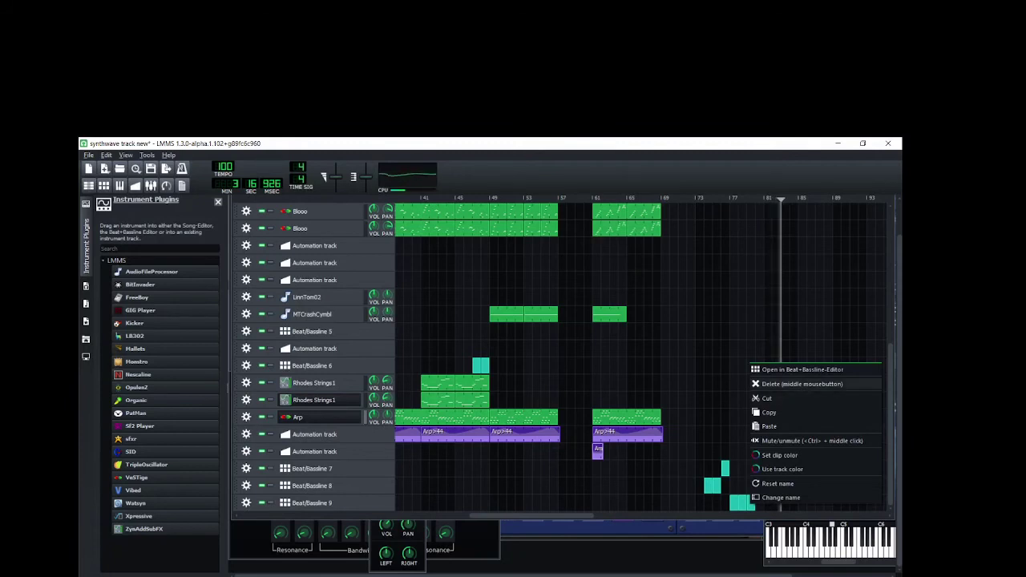
left_click(790, 384)
right_click(738, 504)
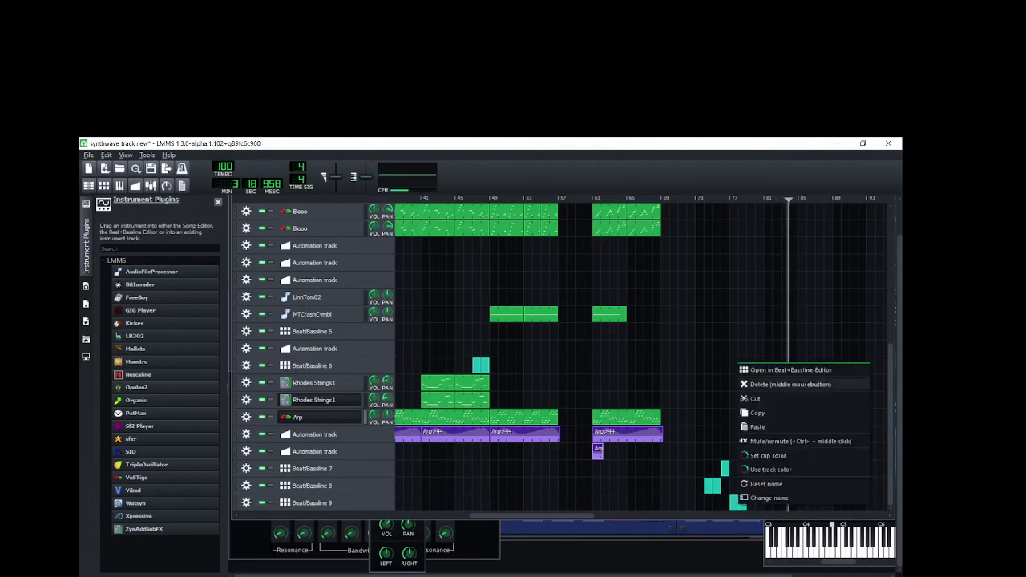
left_click(790, 384)
right_click(734, 504)
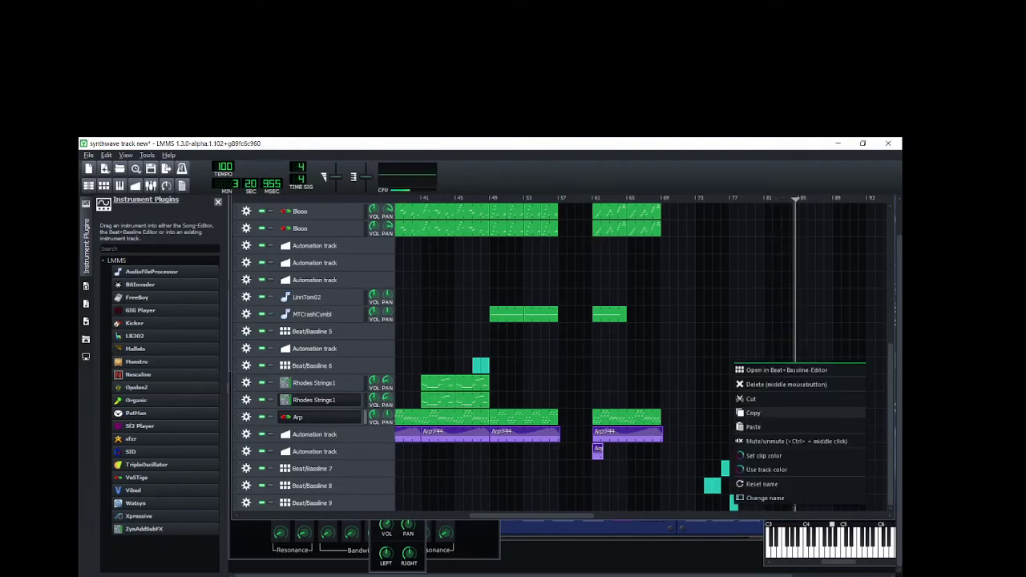
left_click(790, 384)
Step: Save the project
scroll(790, 384, "up", 7)
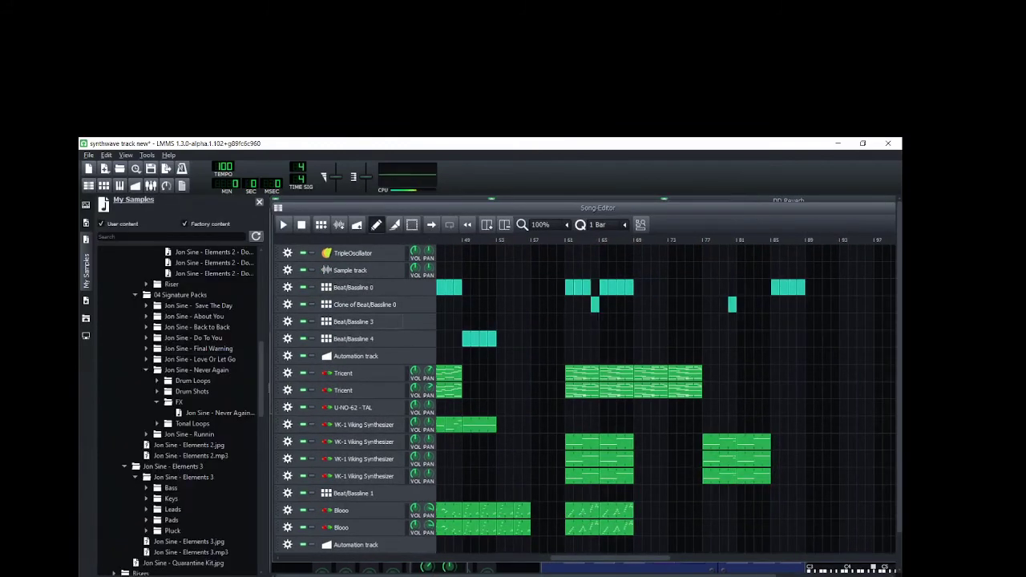
key("ctrl+s")
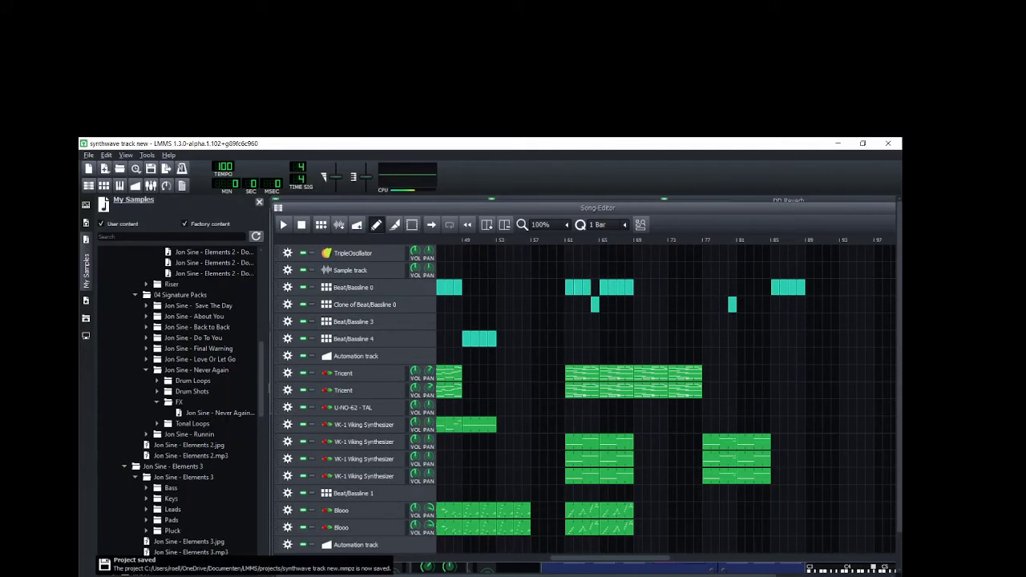
mouse_move(610, 558)
left_mouse_down()
mouse_move(346, 558)
mouse_move(604, 558)
left_mouse_up()
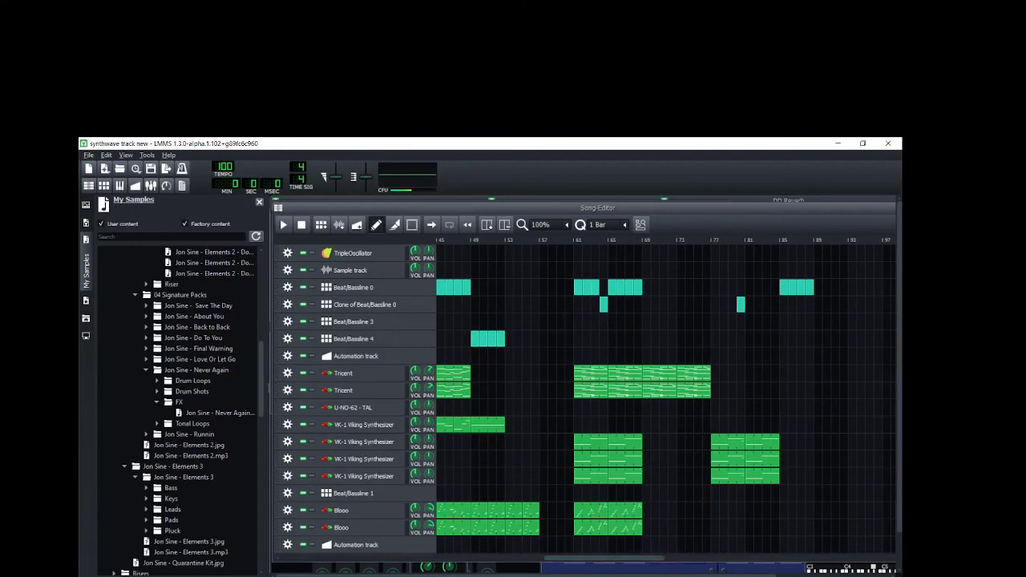
Step: Open the upper Tricent track's clip at bar 41 in the Piano-Roll and listen to its opening notes
left_click(119, 185)
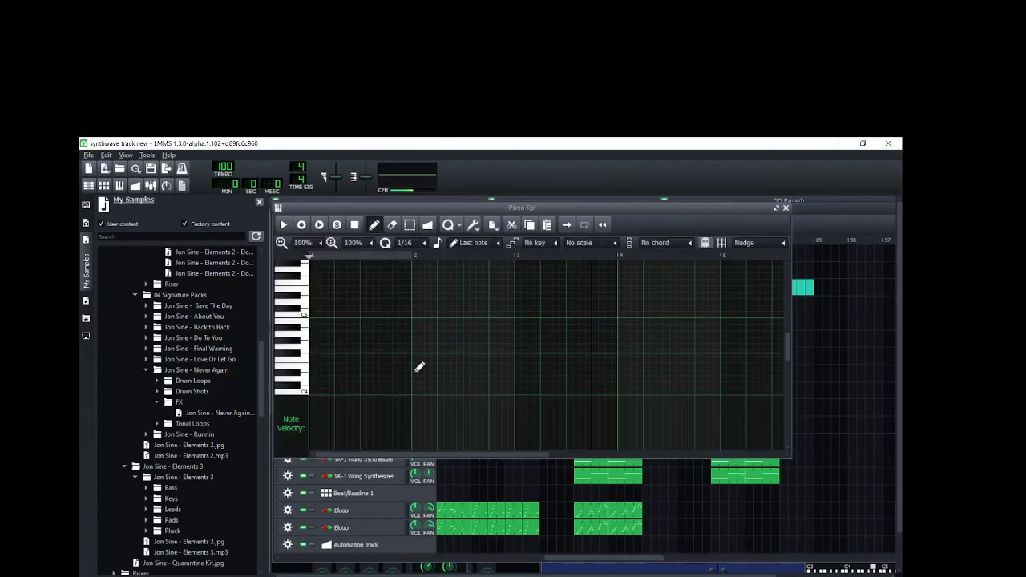
left_click(786, 207)
left_click_drag(612, 558, 510, 558)
double_click(567, 374)
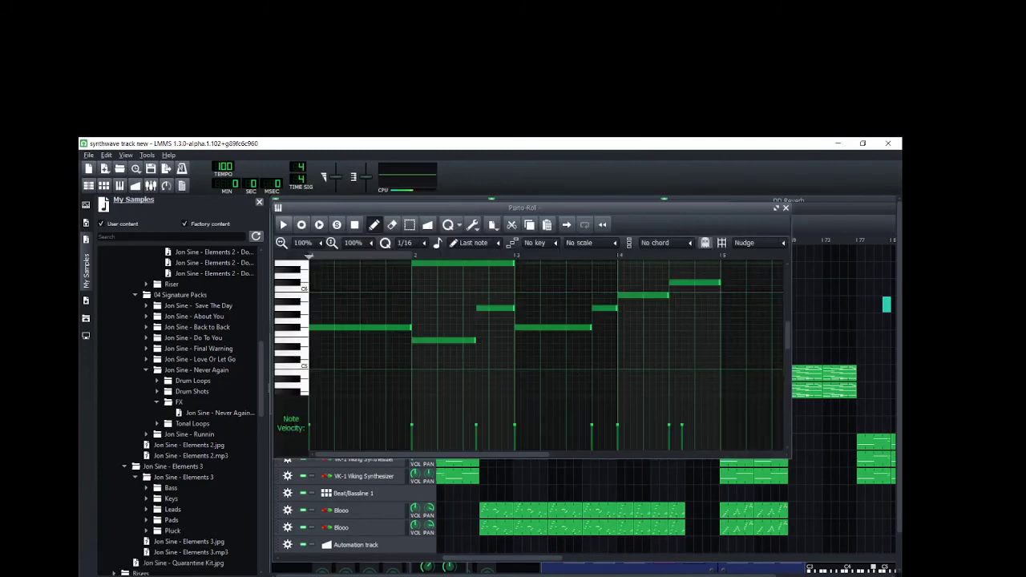
key("space")
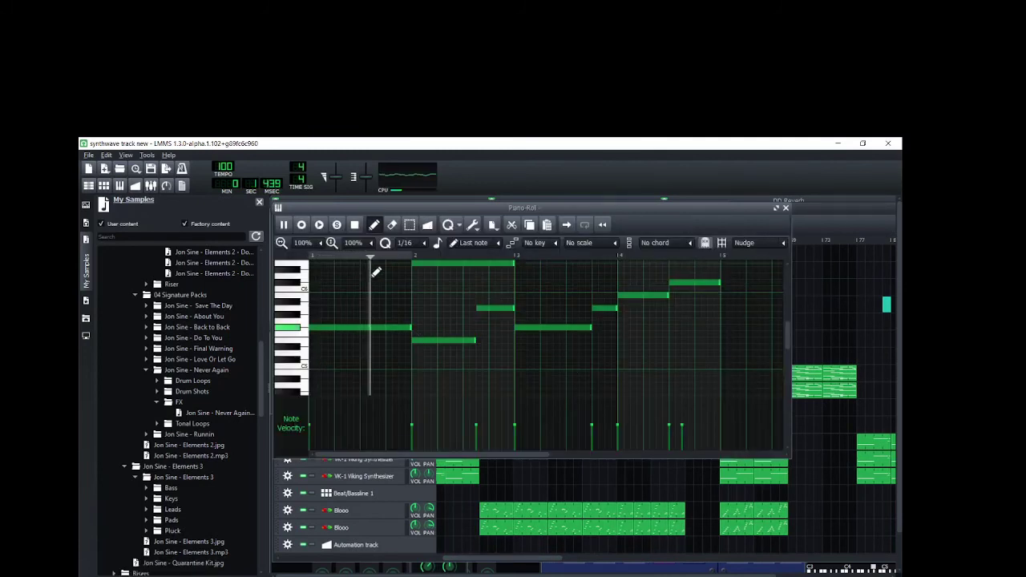
key("space")
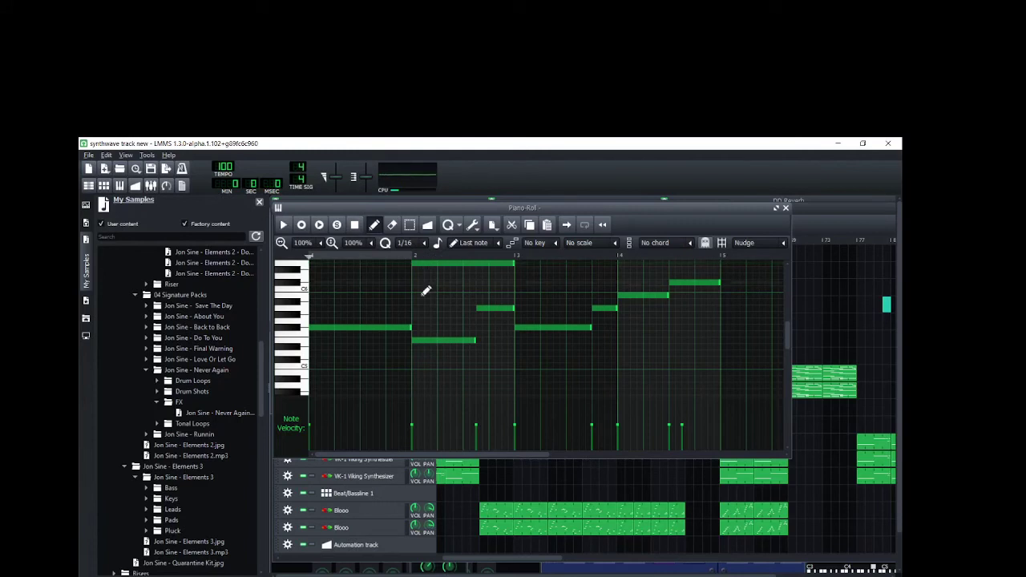
Step: Clone the lower Tricent track and clear all clips from the copy
left_click_drag(503, 558, 725, 558)
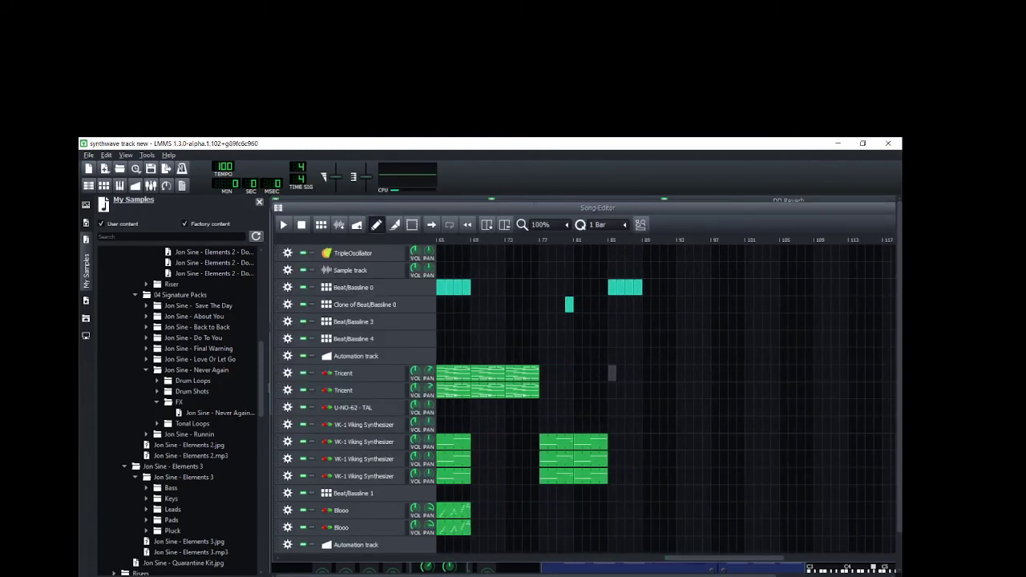
left_click(287, 390)
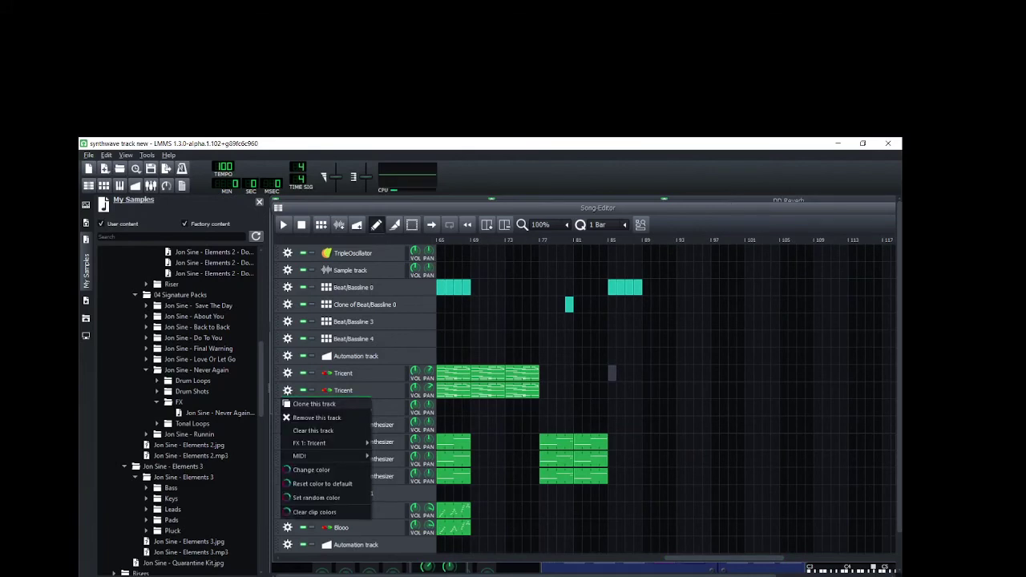
left_click(314, 404)
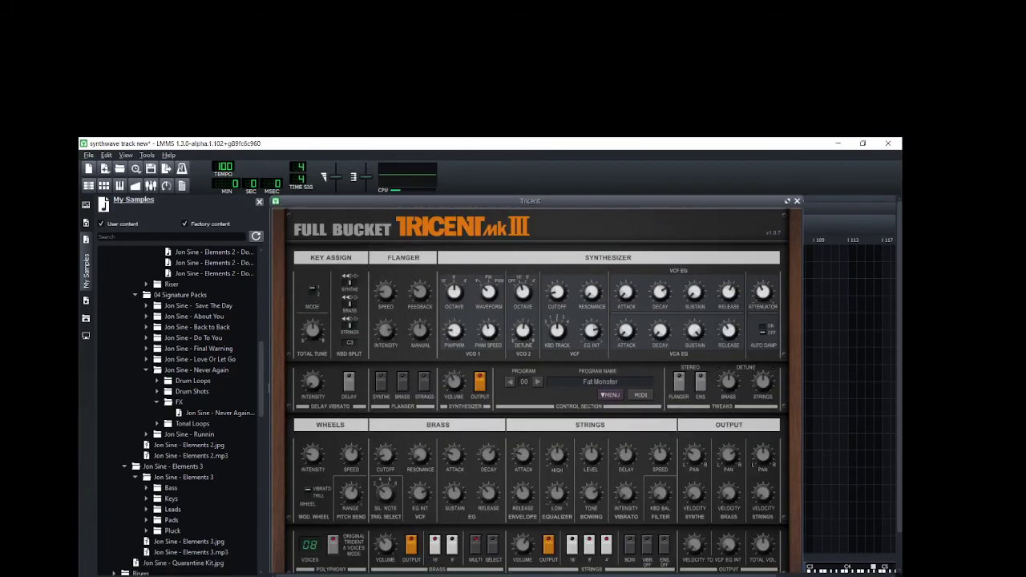
left_click(841, 218)
left_click(287, 407)
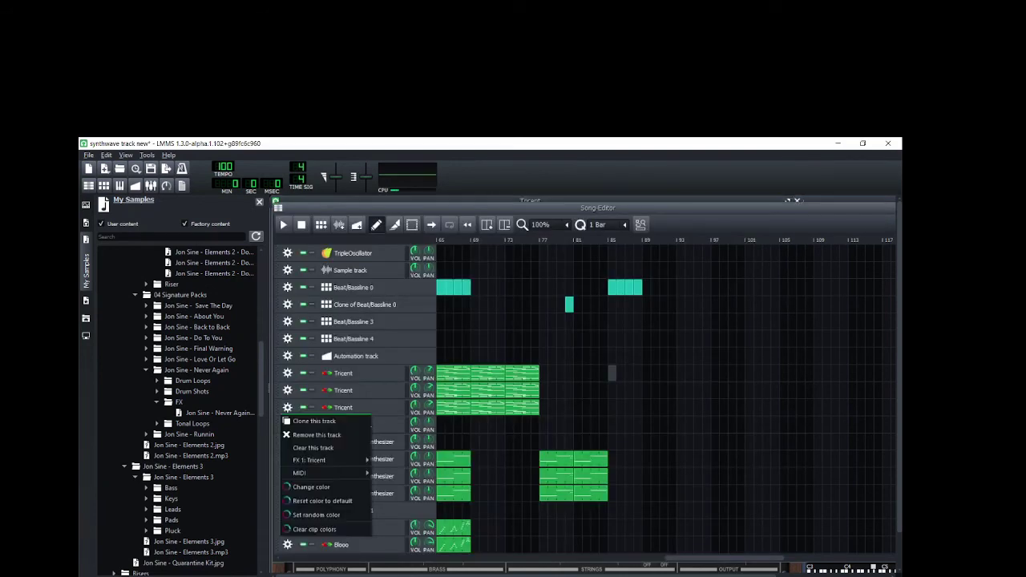
left_click(312, 447)
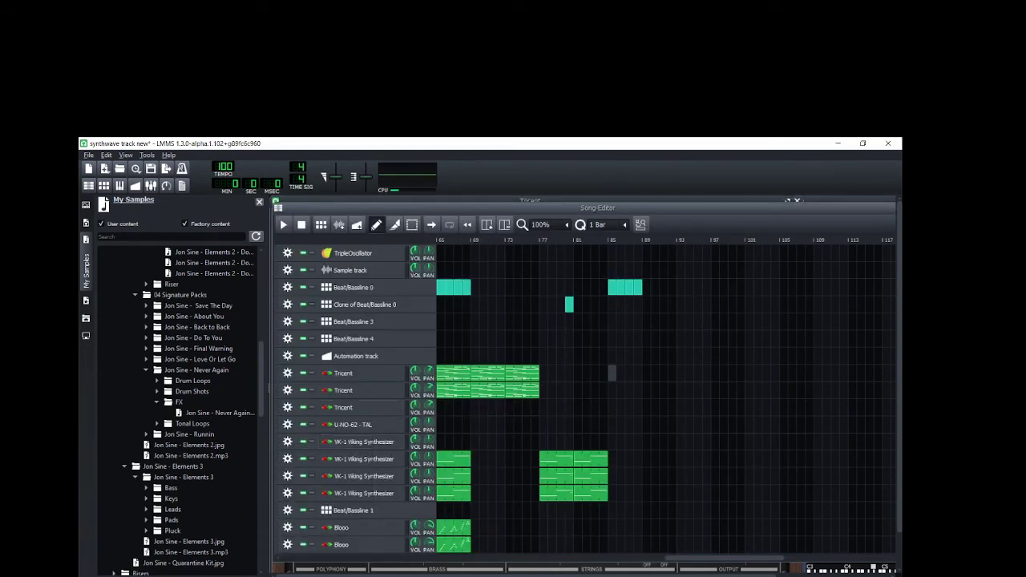
Step: Copy the middle Tricent track's clip at bar 73 and paste it at bar 85 on the cloned Tricent track
right_click(513, 389)
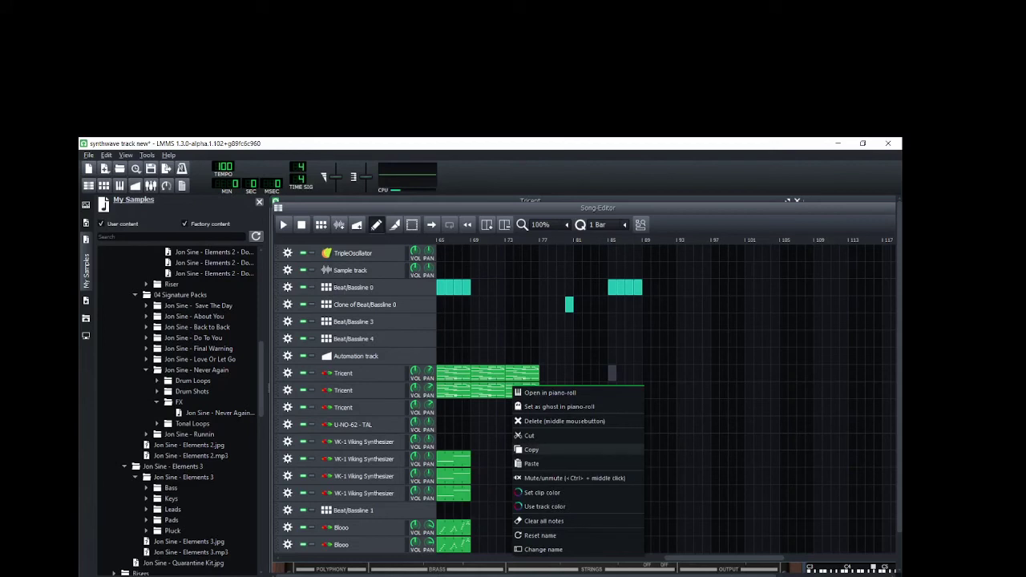
left_click(531, 450)
right_click(612, 405)
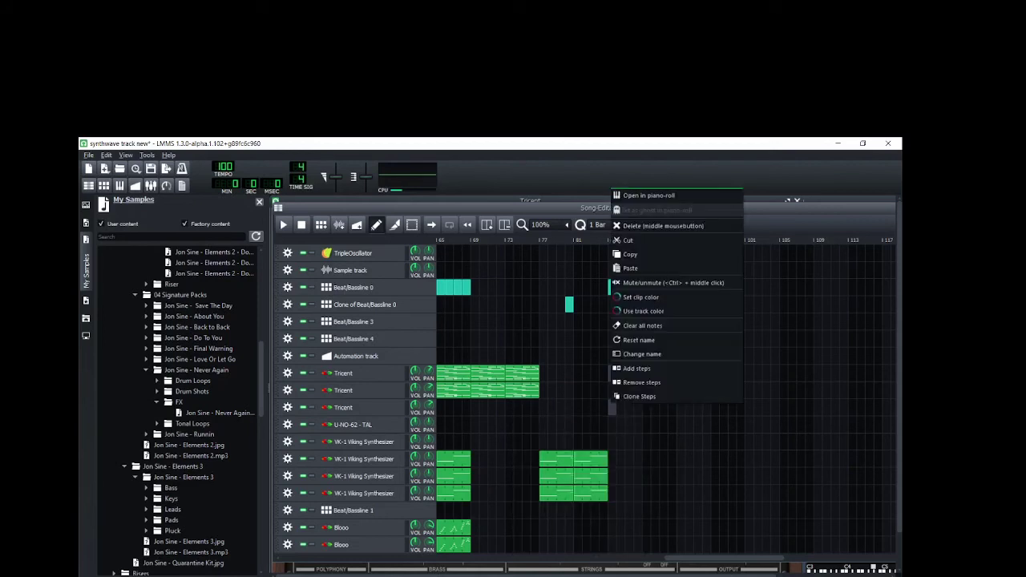
left_click(633, 269)
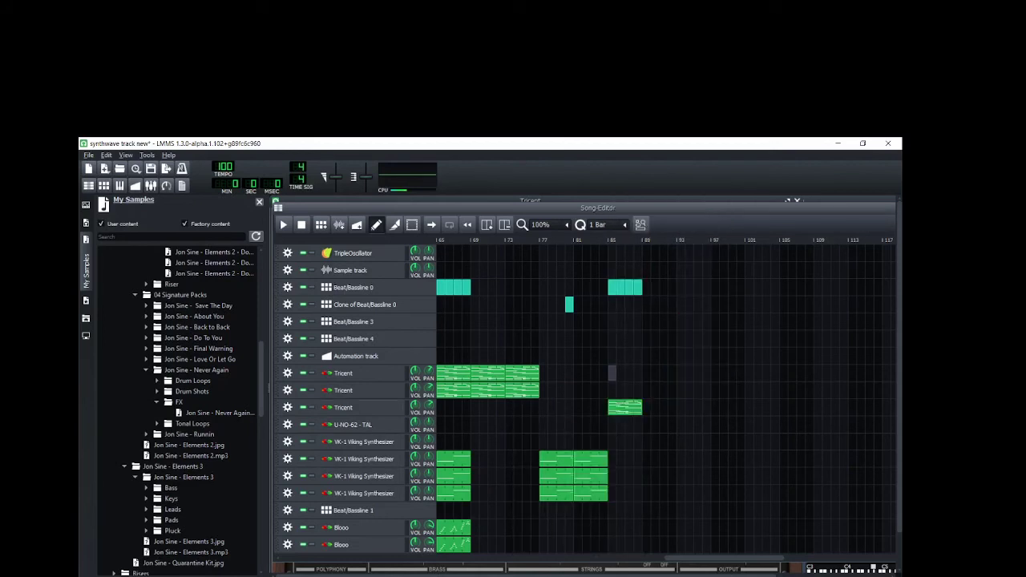
Step: Open the cloned Tricent track's clip at bar 85 in the Piano-Roll and play it
left_click(343, 408)
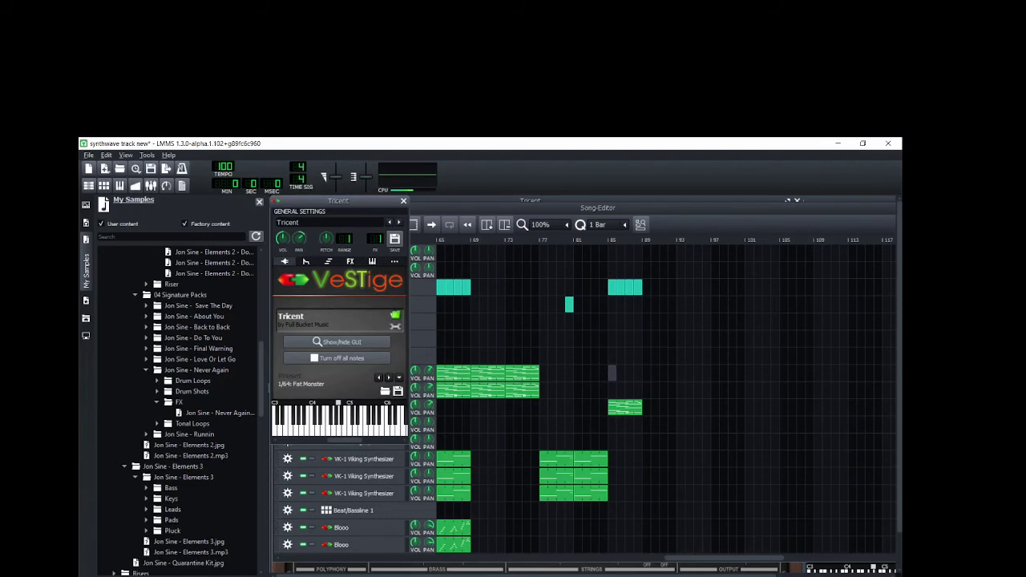
double_click(629, 407)
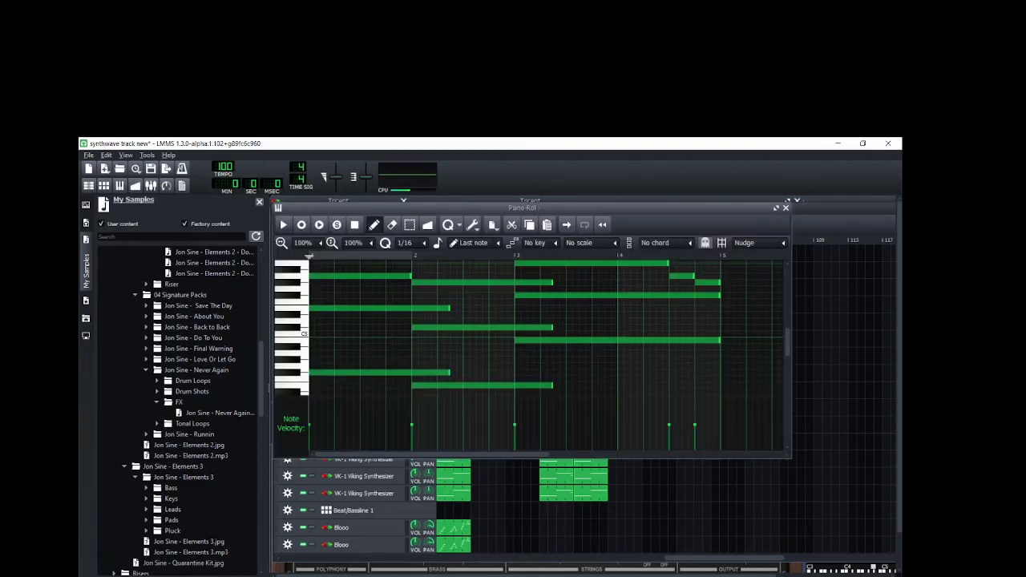
key("space")
left_click(785, 209)
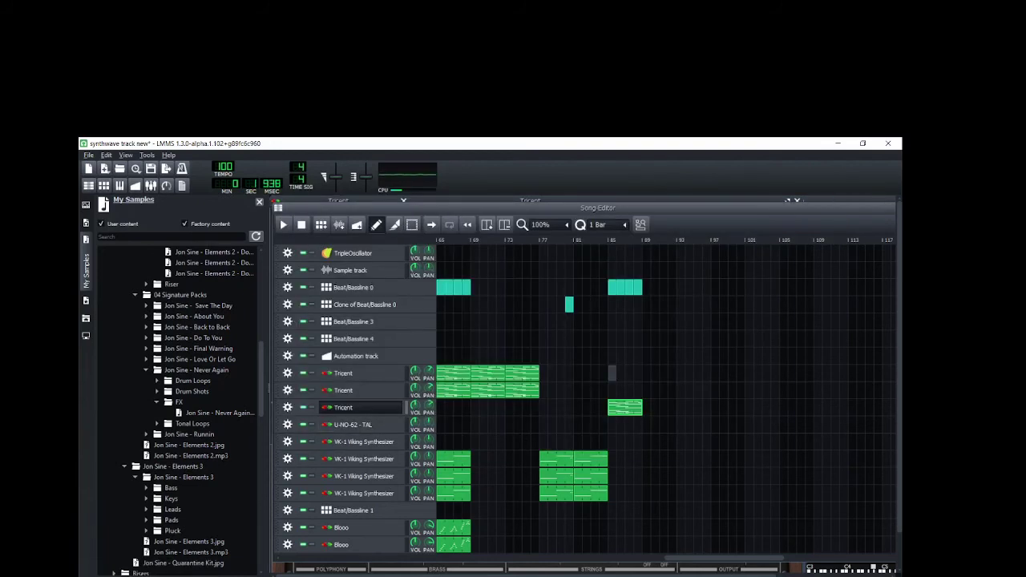
Step: Show the cloned Tricent track's synth interface to examine its sound settings during playback, and close it
left_click(343, 407)
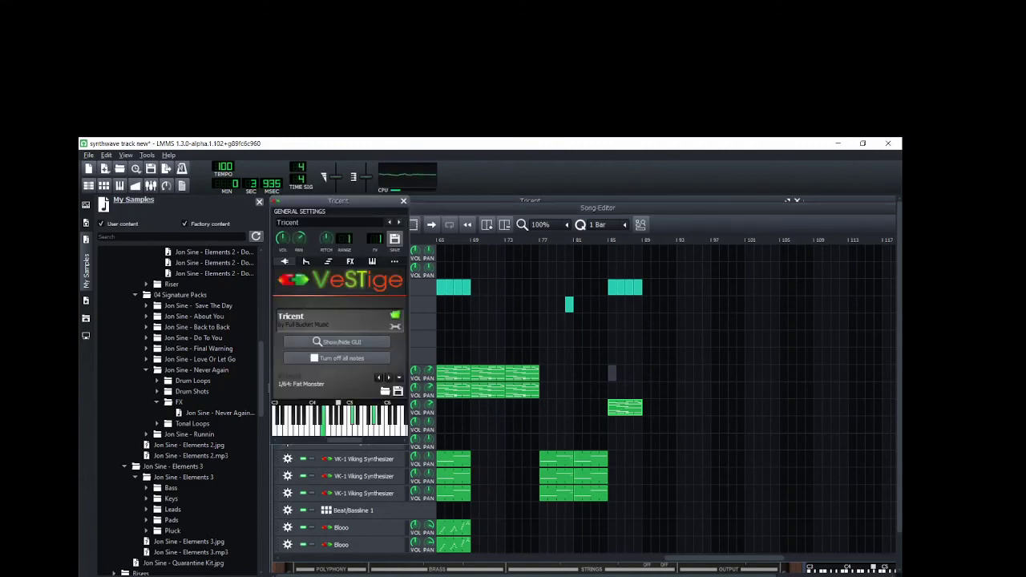
left_click(339, 342)
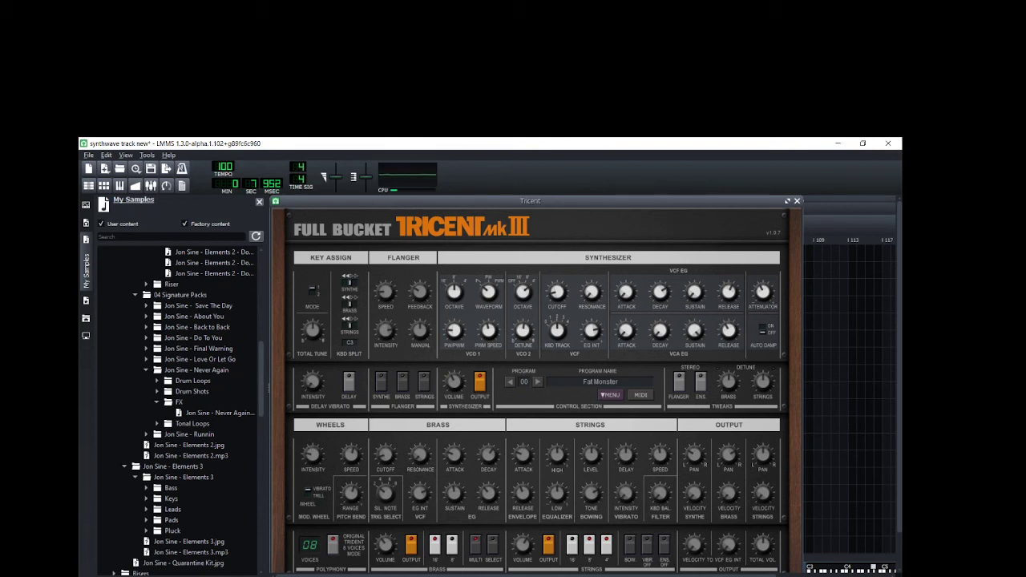
left_click(805, 576)
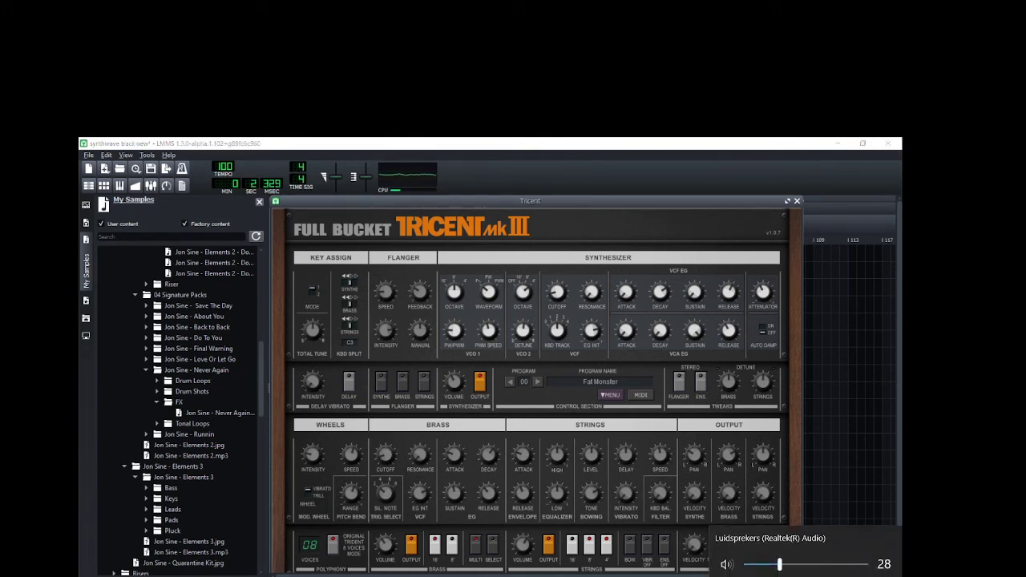
key("Escape")
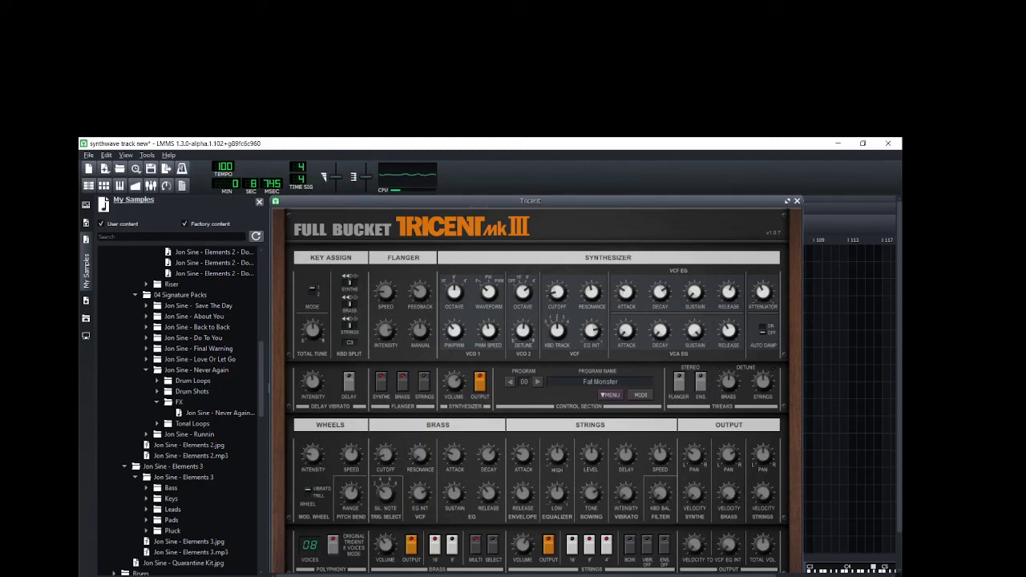
left_click(797, 202)
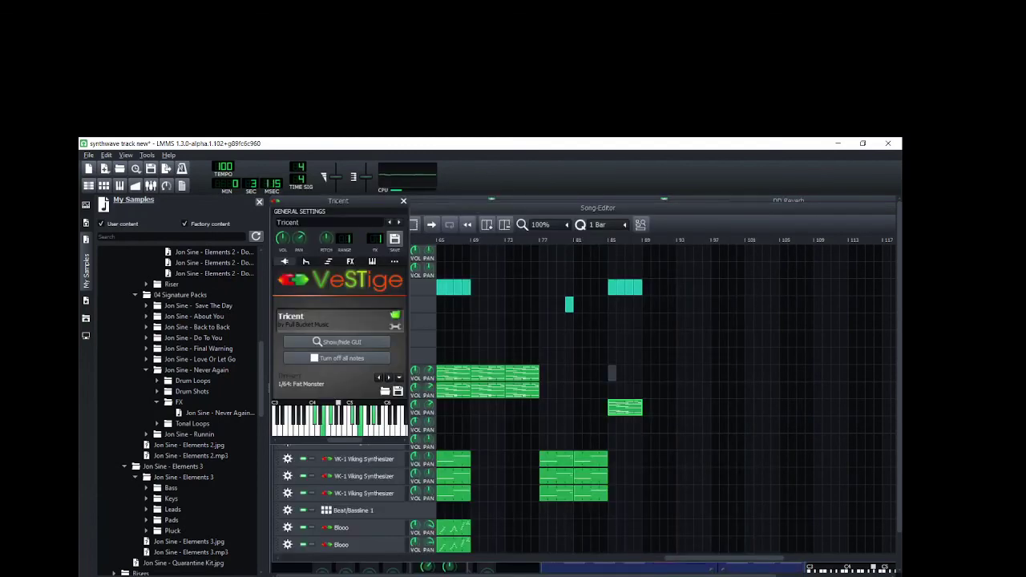
Step: Copy the VK-1 Viking Synthesizer clip at bar 65 to bar 85 on each of the three lower VK-1 tracks
right_click(463, 459)
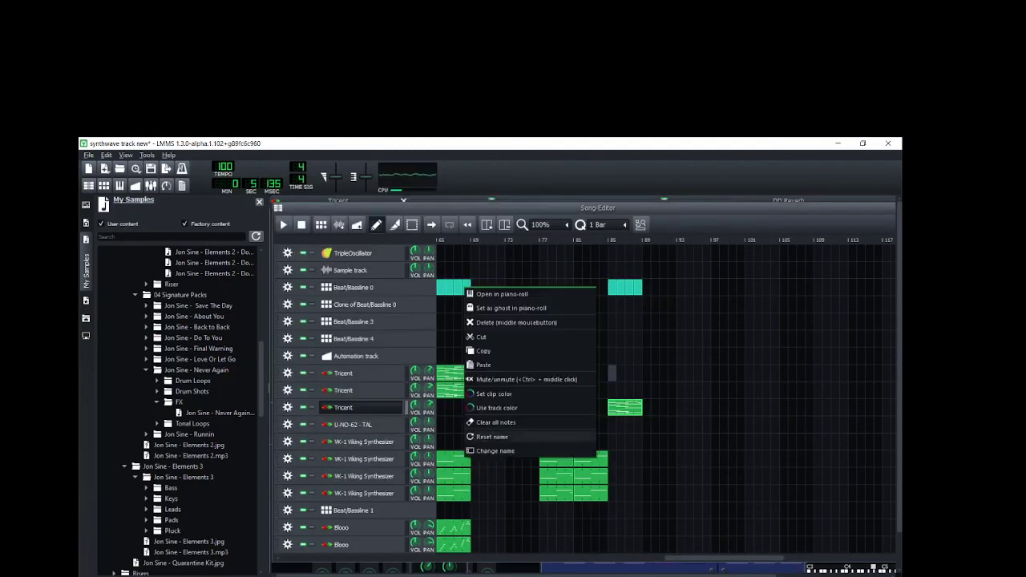
left_click(481, 351)
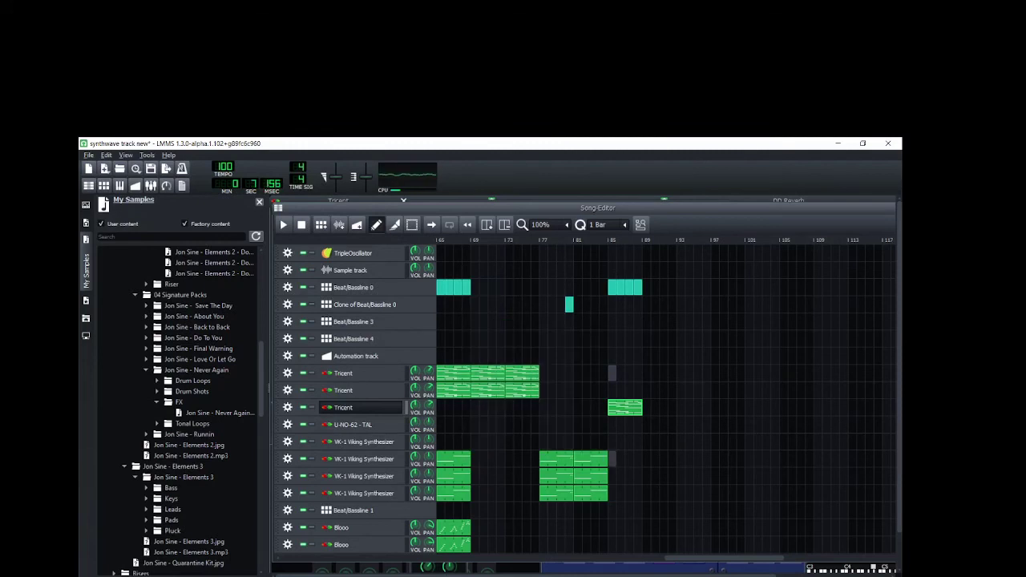
right_click(611, 460)
left_click(628, 327)
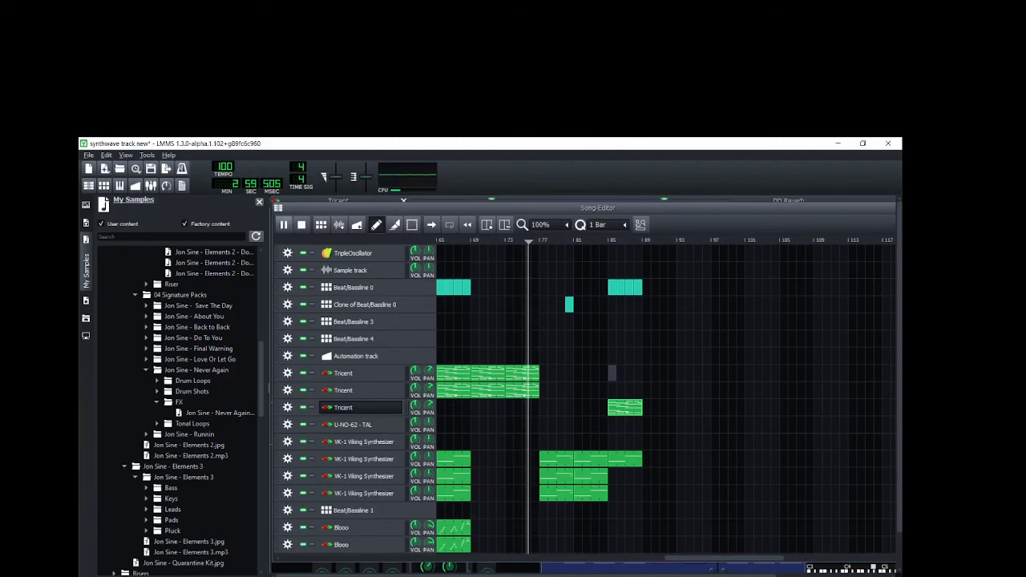
left_click(612, 478)
right_click(613, 479)
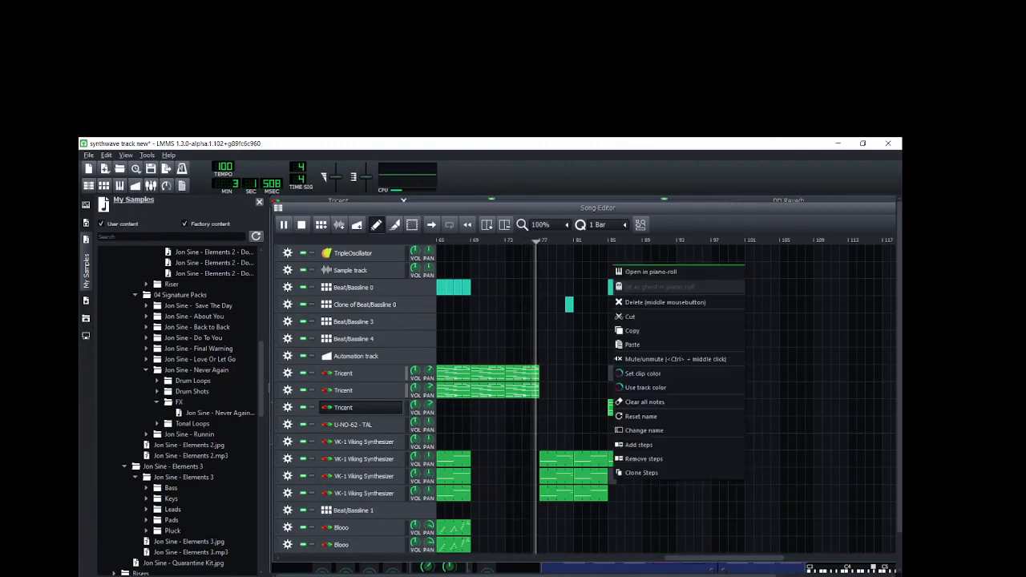
left_click(632, 344)
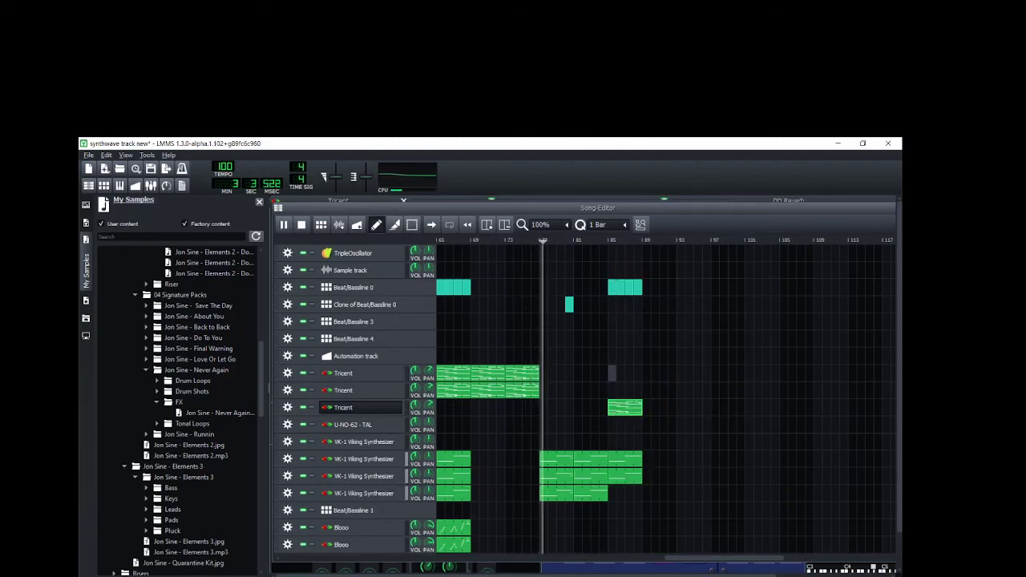
right_click(612, 495)
left_click(632, 361)
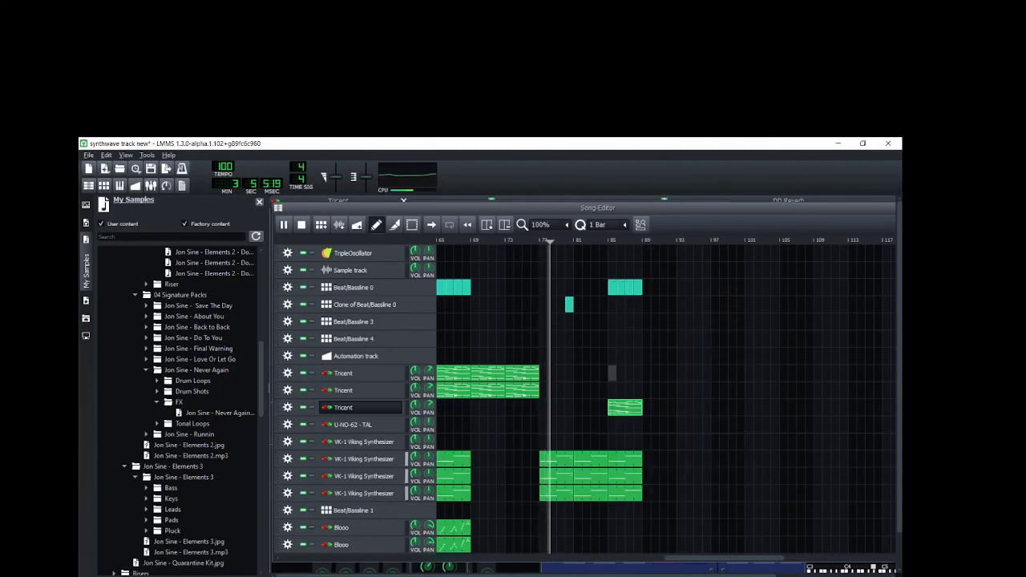
Step: Copy the middle Tricent track's clip at bar 73 to bar 85 on the same track
right_click(520, 388)
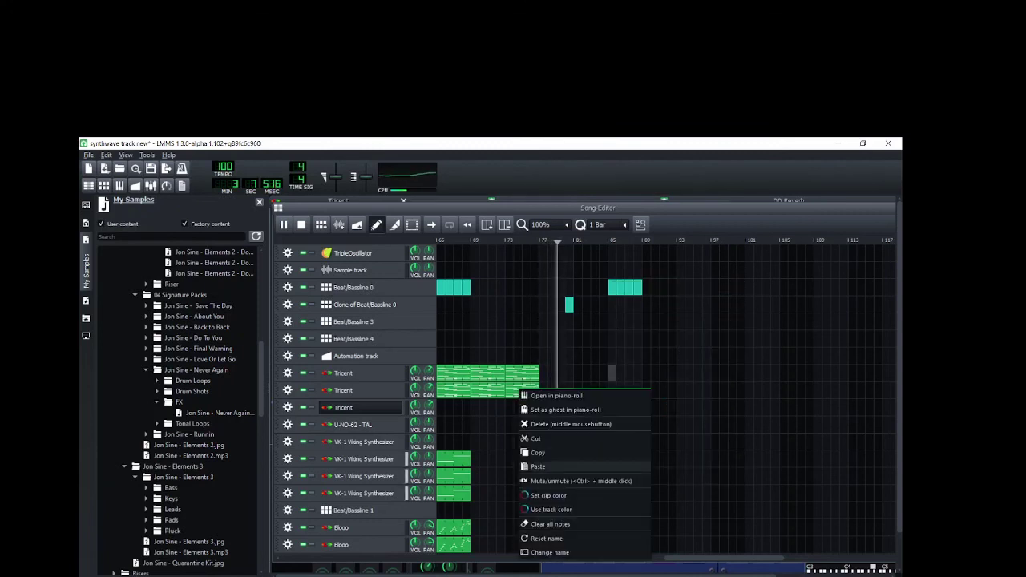
left_click(540, 452)
right_click(612, 390)
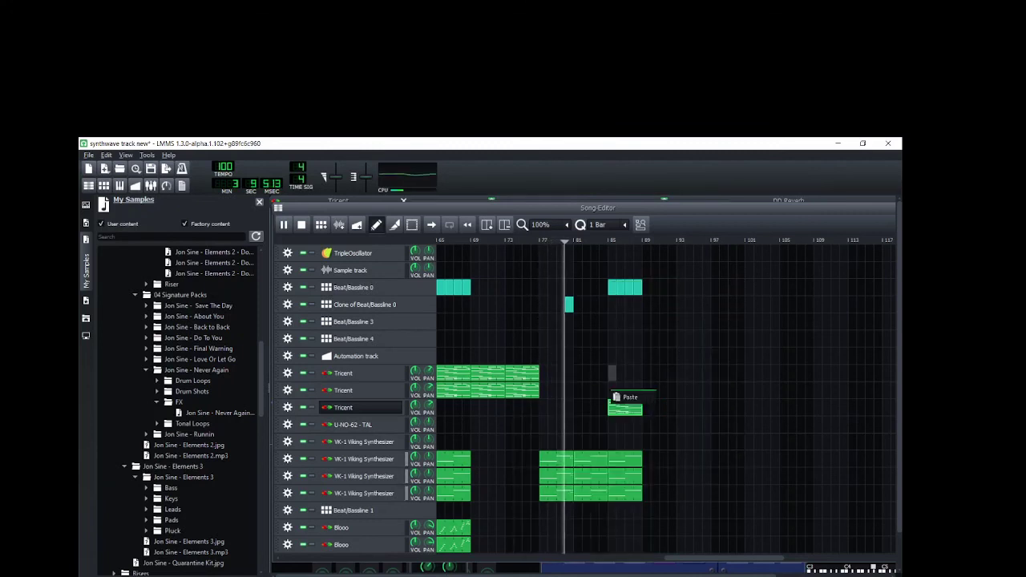
left_click(631, 396)
Step: Restart song playback from about bar 66 and save the project
scroll(593, 384, "down", 10)
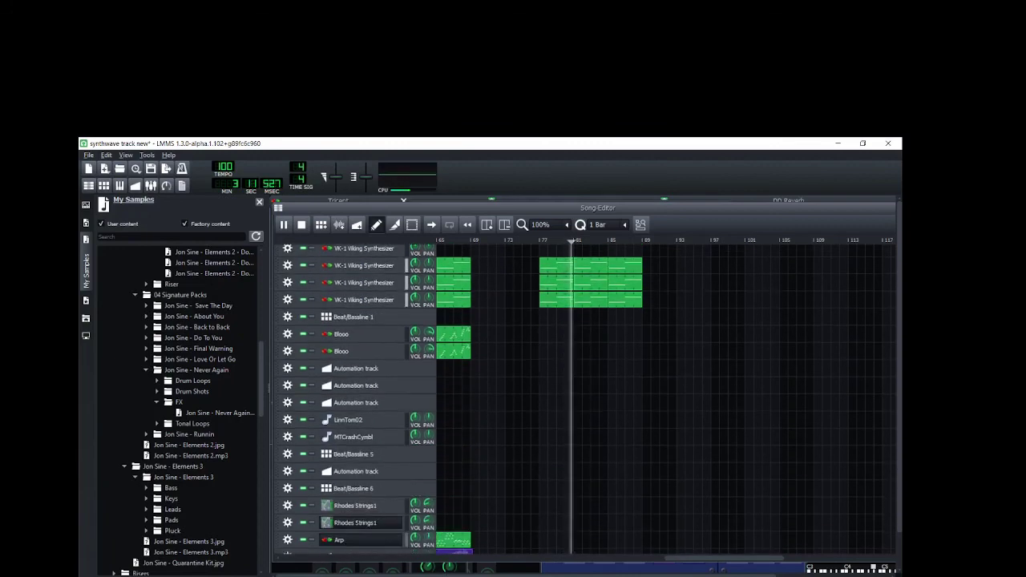
scroll(593, 384, "up", 3)
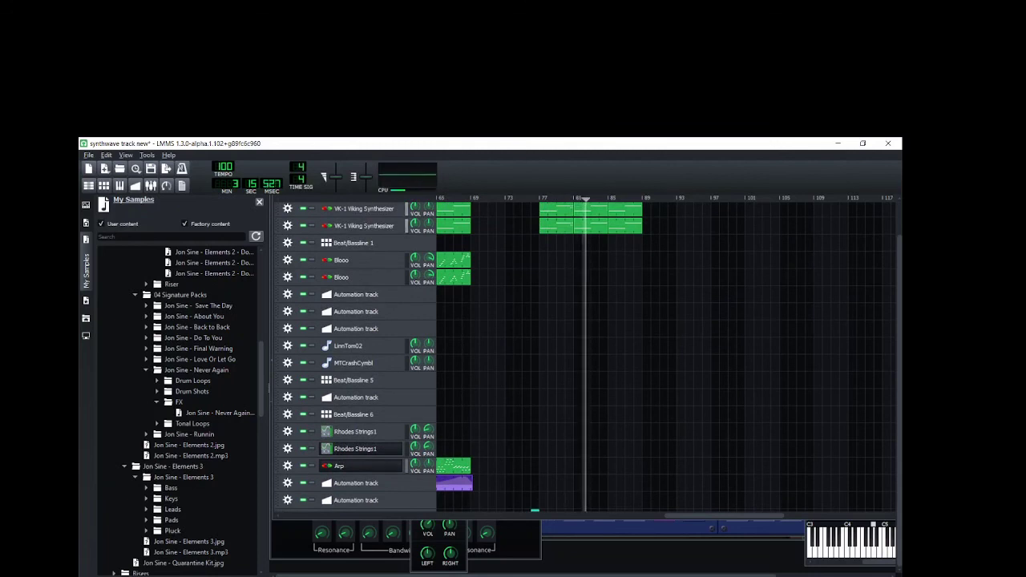
scroll(593, 385, "up", 10)
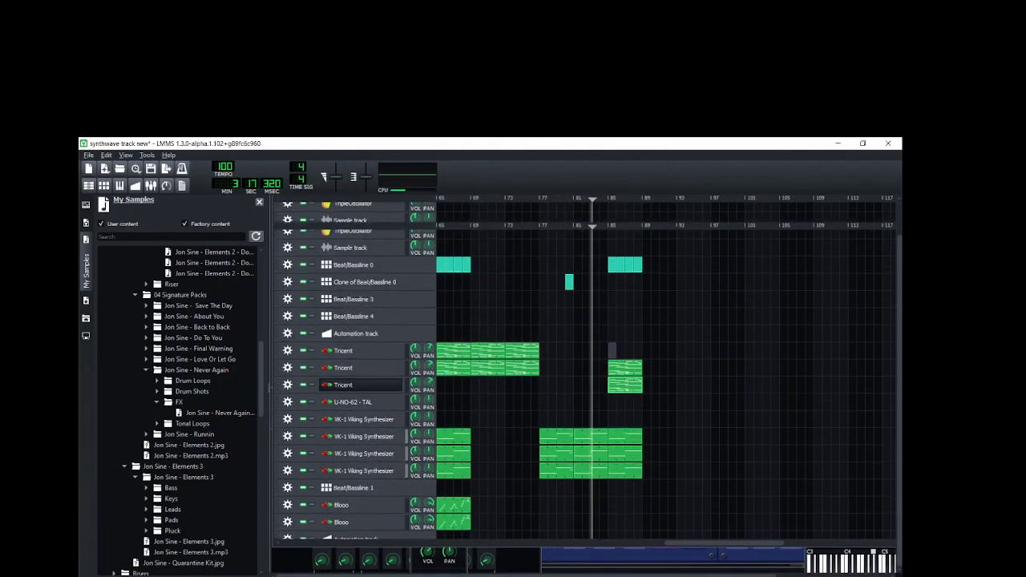
left_click(445, 241)
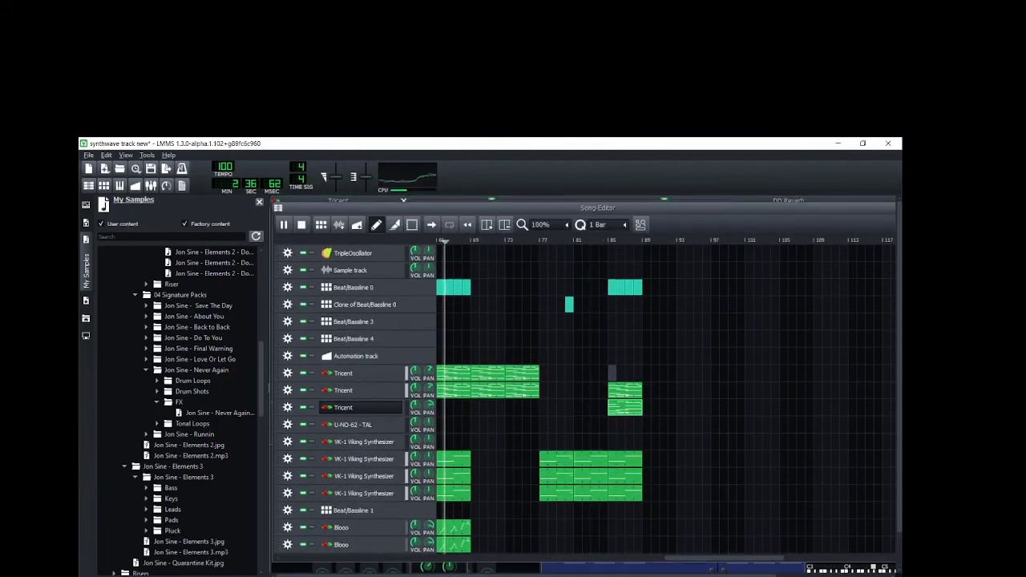
key("ctrl+s")
Step: Copy the Arp track's clip at bar 65 and paste it at bar 85 on the same track
scroll(593, 384, "down", 10)
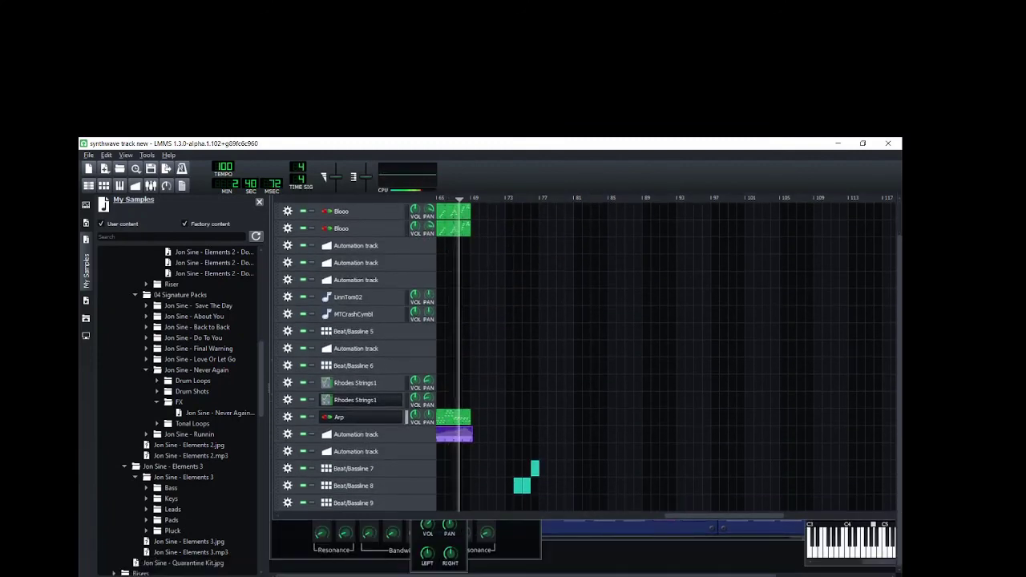
right_click(449, 417)
left_click(476, 482)
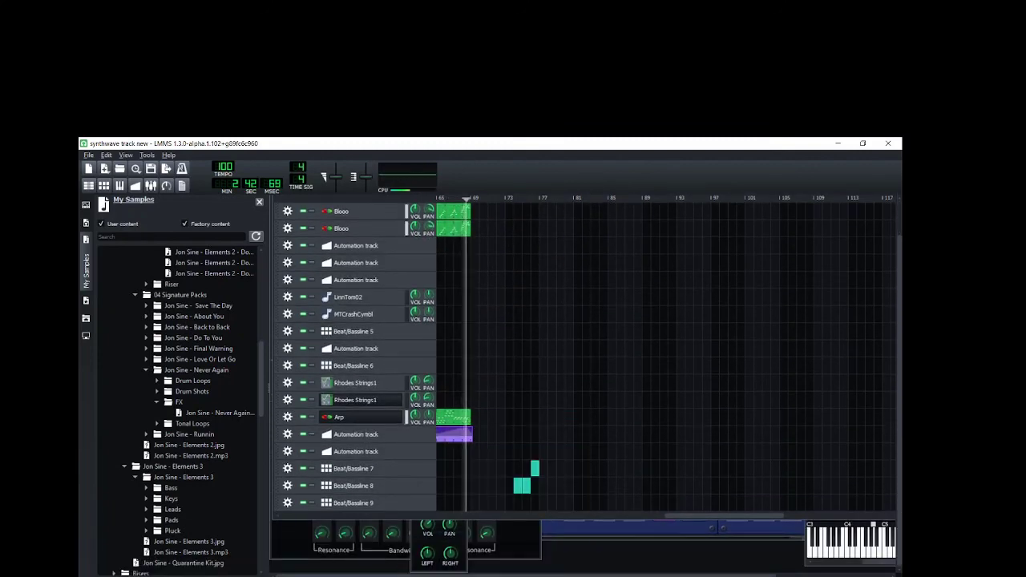
scroll(561, 353, "up", 9)
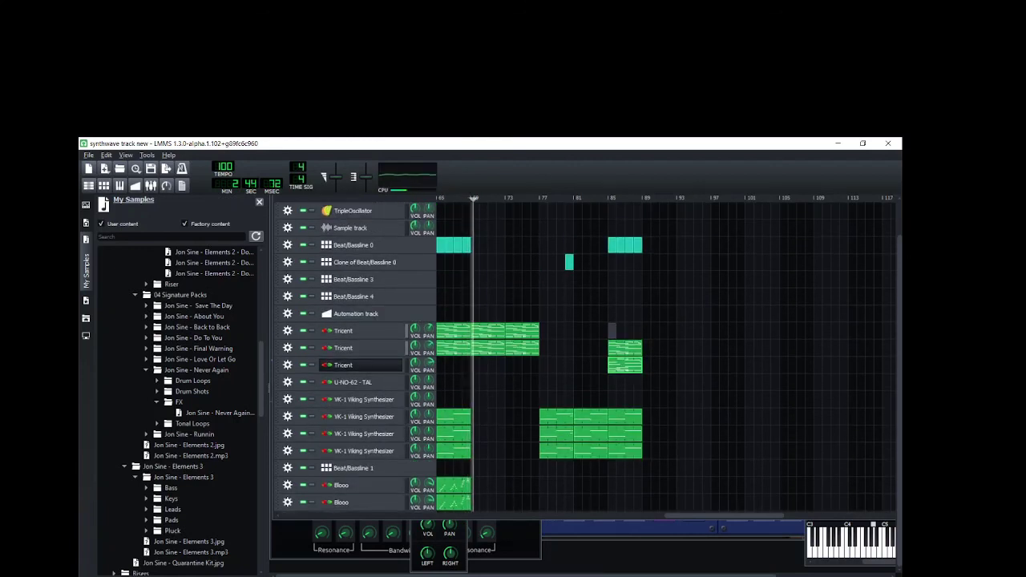
scroll(581, 355, "down", 2)
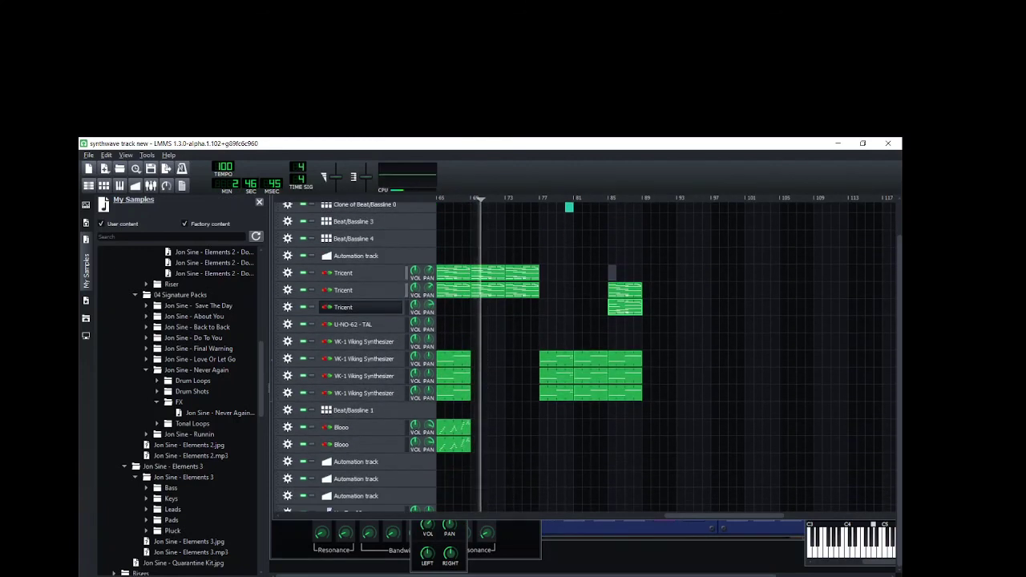
scroll(581, 355, "down", 7)
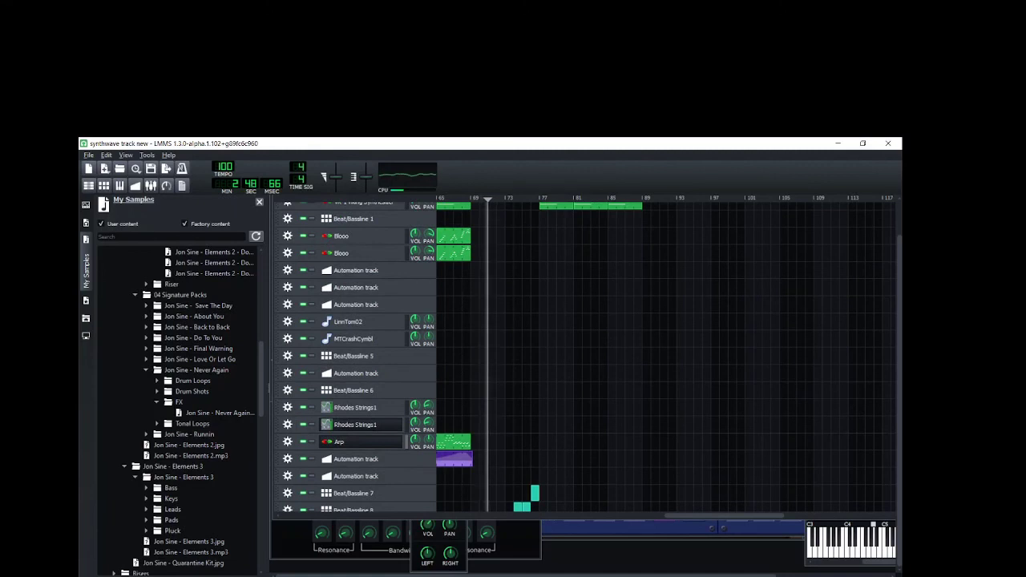
right_click(612, 439)
left_click(628, 446)
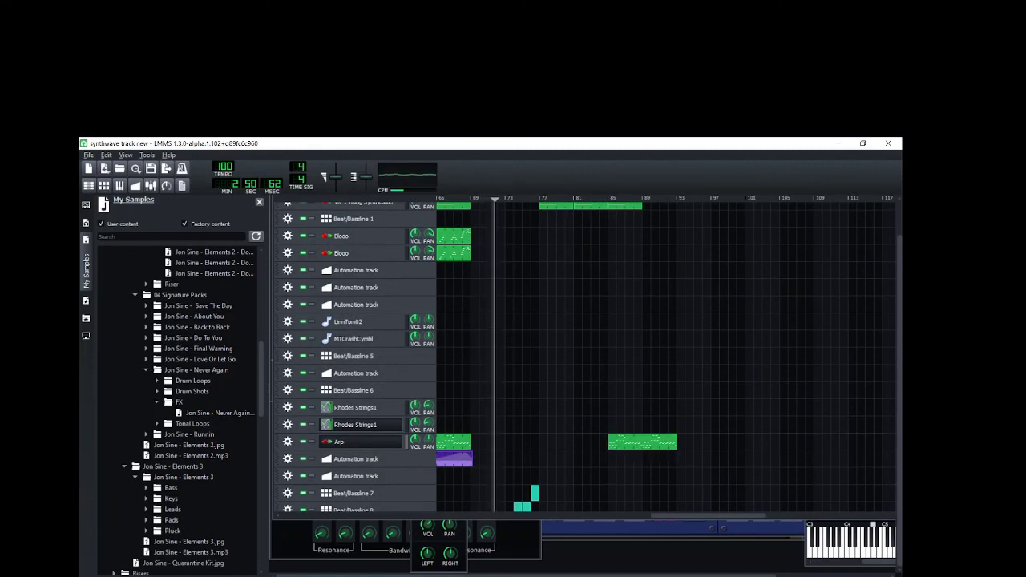
Step: Open the Arp clip at bar 85 in the Piano-Roll and delete its notes from bar 2 to about the middle of bar 5
double_click(672, 443)
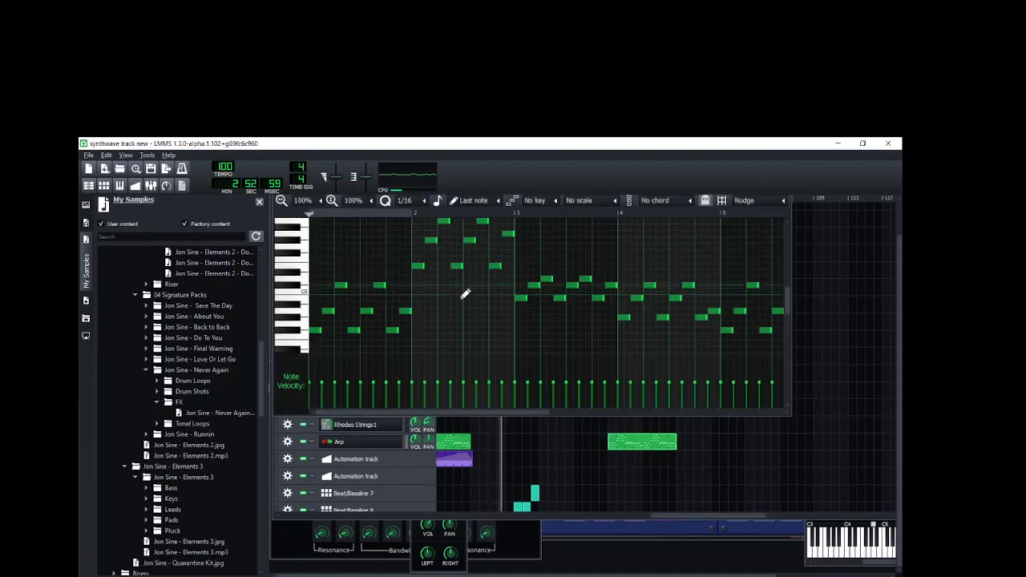
scroll(465, 295, "up", 1)
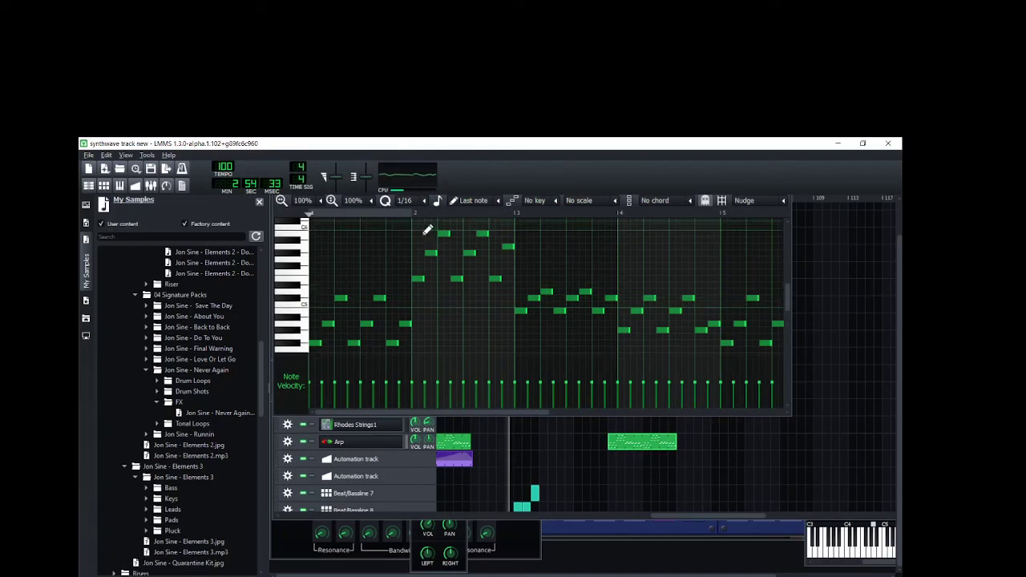
left_click_drag(421, 229, 459, 270)
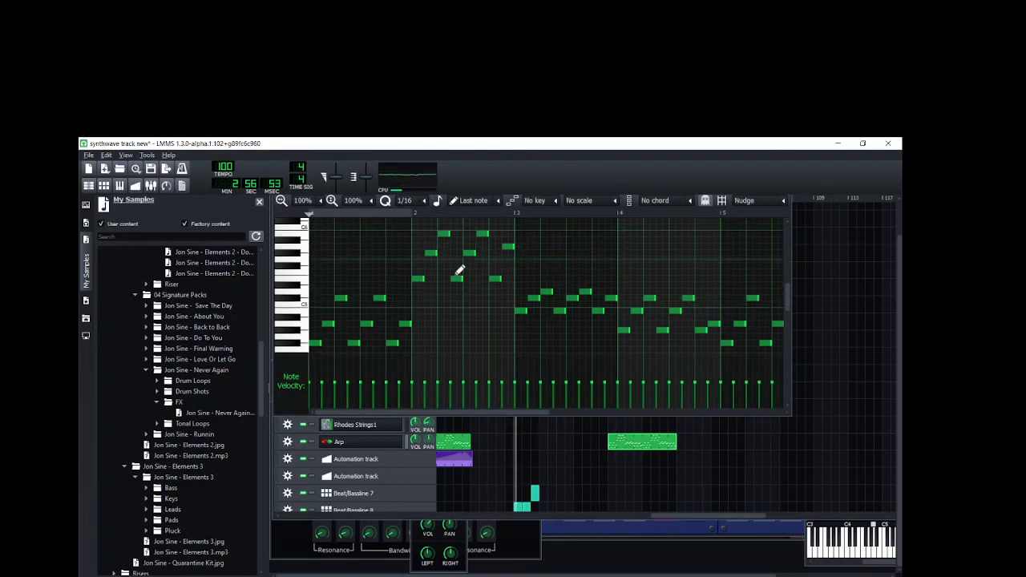
left_click_drag(899, 329, 900, 294)
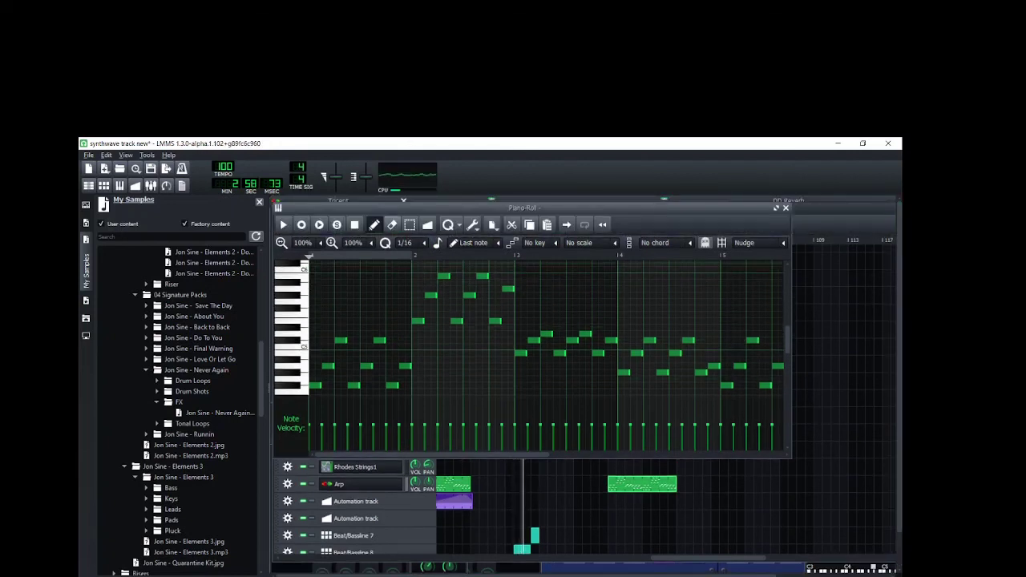
left_click(409, 224)
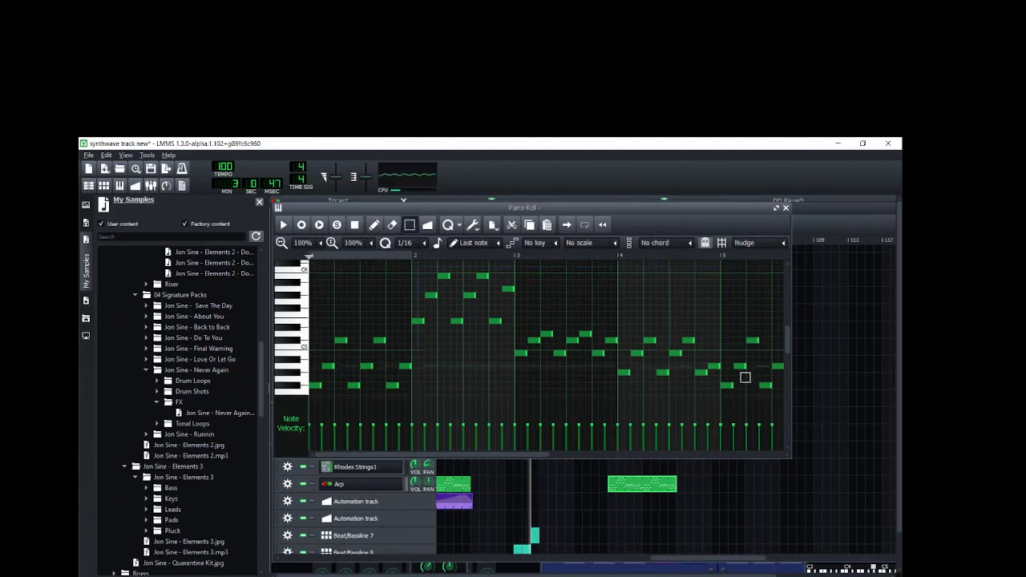
left_click_drag(782, 392, 411, 268)
key("Delete")
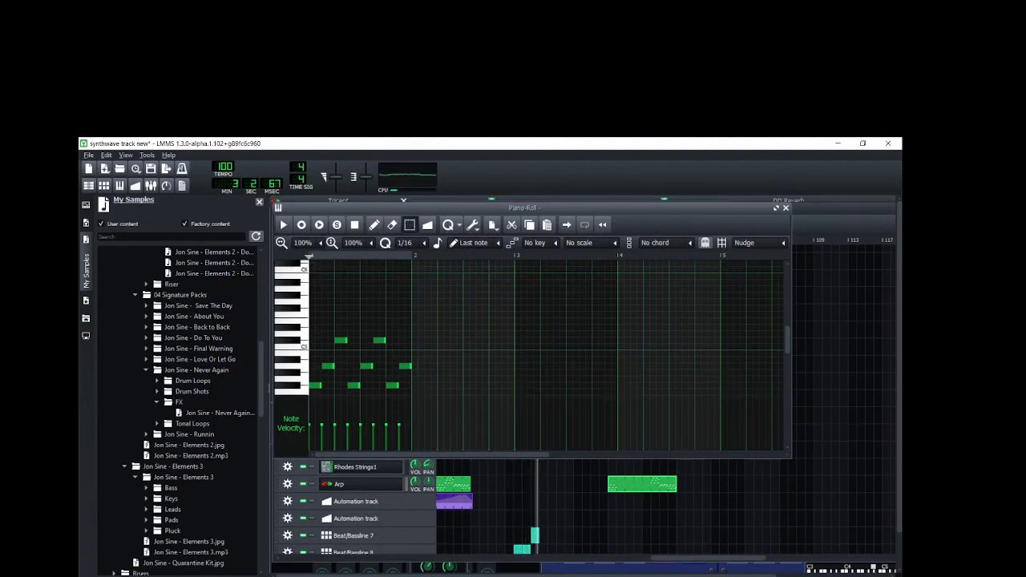
Step: Repeat the first-bar note pattern of the Arp clip at bar 85 through bars 2 to 4 and close the Piano-Roll
left_click_drag(414, 319, 622, 373)
key("shift+d")
key("ctrl+a")
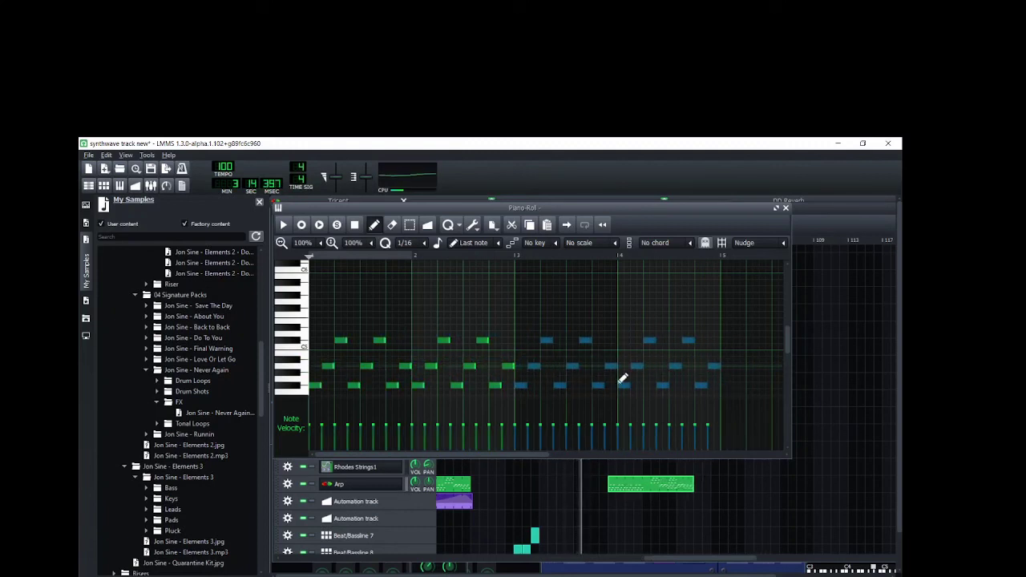
scroll(596, 299, "down", 1)
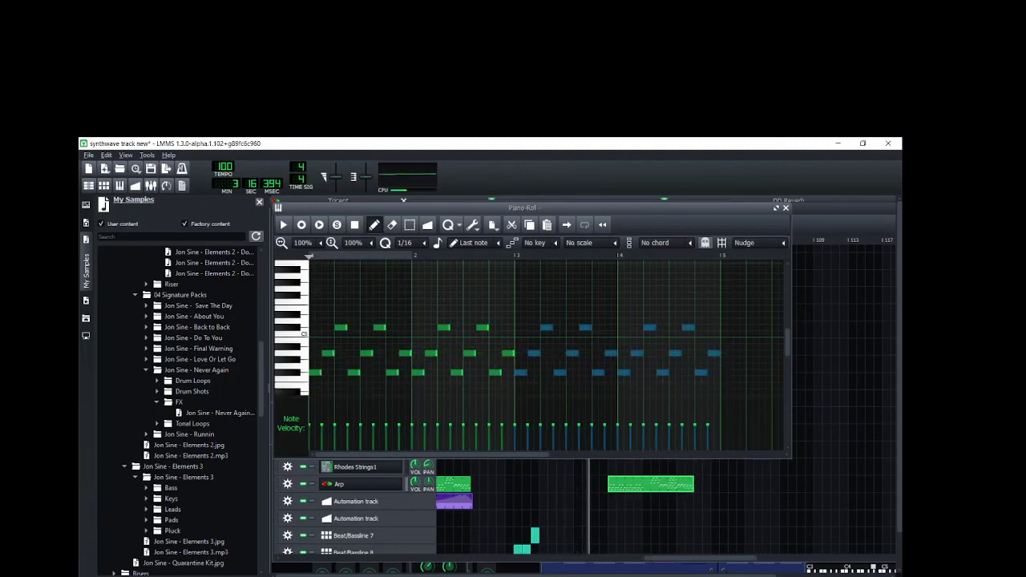
left_click(785, 207)
scroll(642, 361, "down", 3)
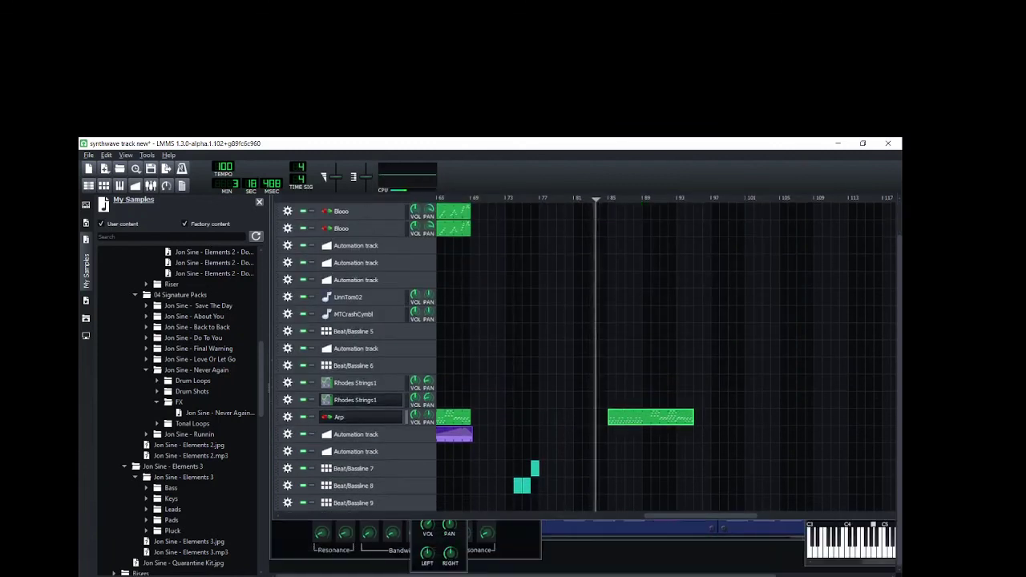
Step: Reopen the Arp clip at bar 85, select its notes from bar 6 to bar 10, and close the Piano-Roll
double_click(650, 418)
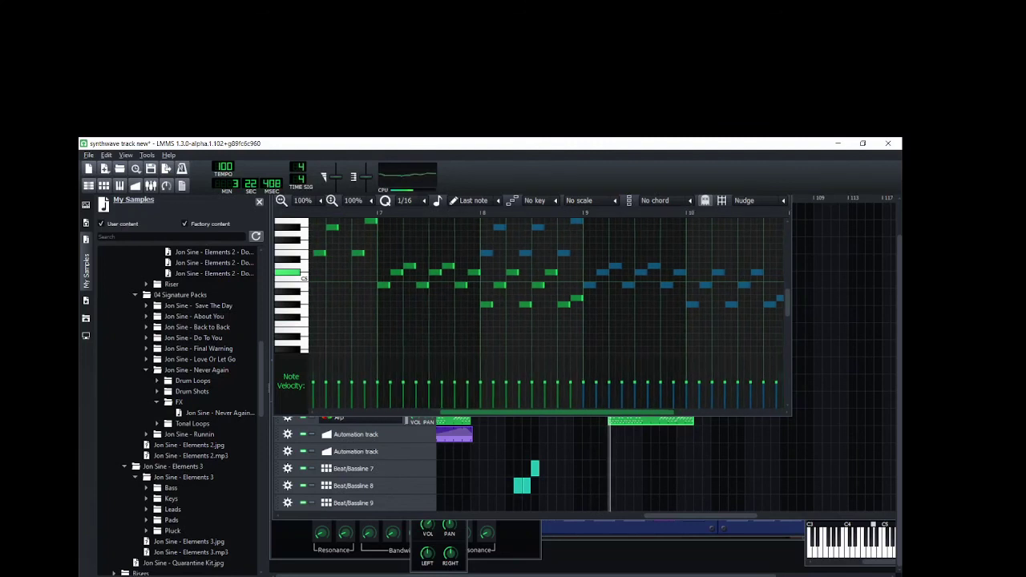
left_click_drag(548, 412, 555, 412)
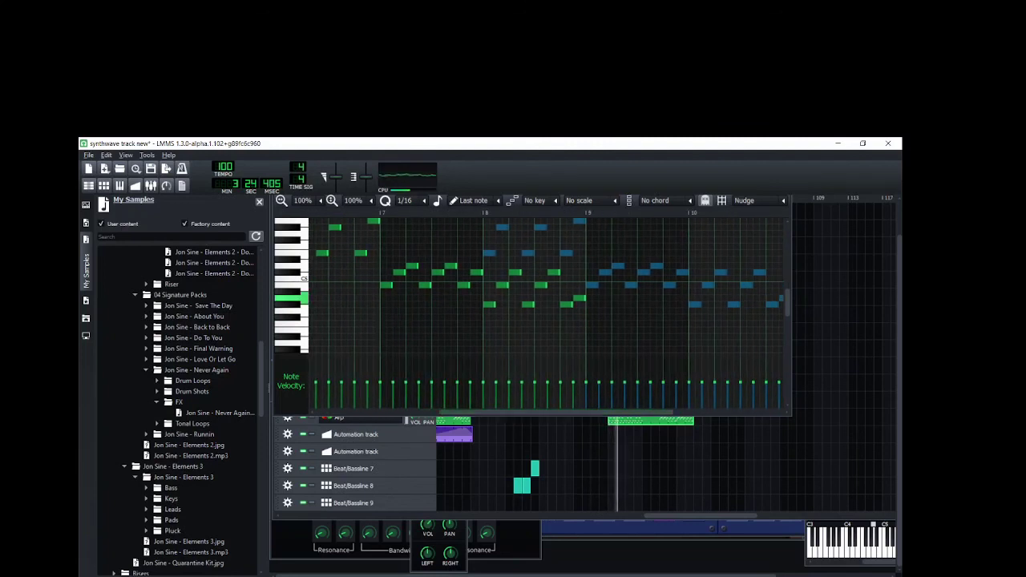
left_click_drag(900, 400, 899, 366)
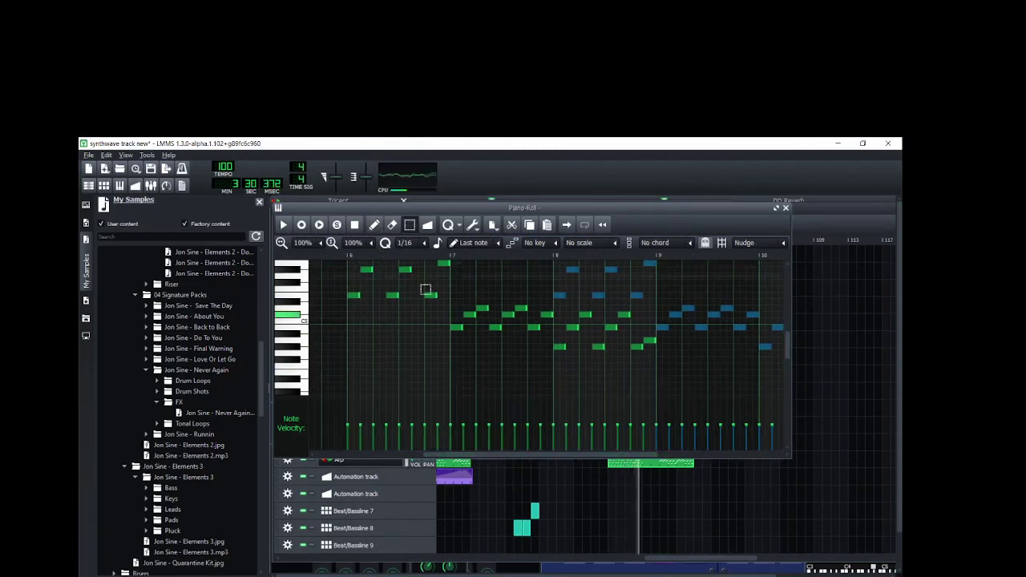
left_click_drag(781, 370, 363, 266)
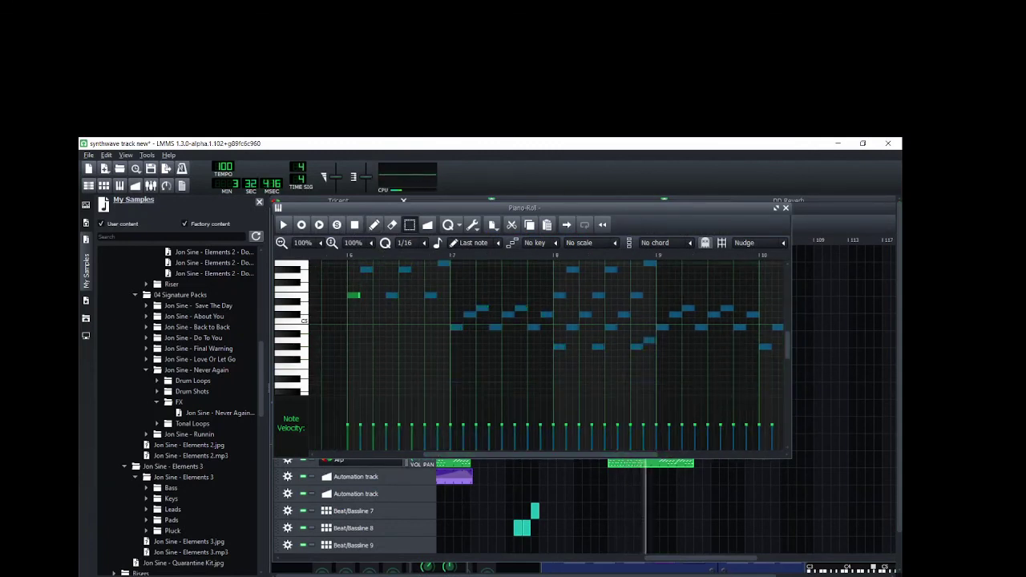
left_click(786, 207)
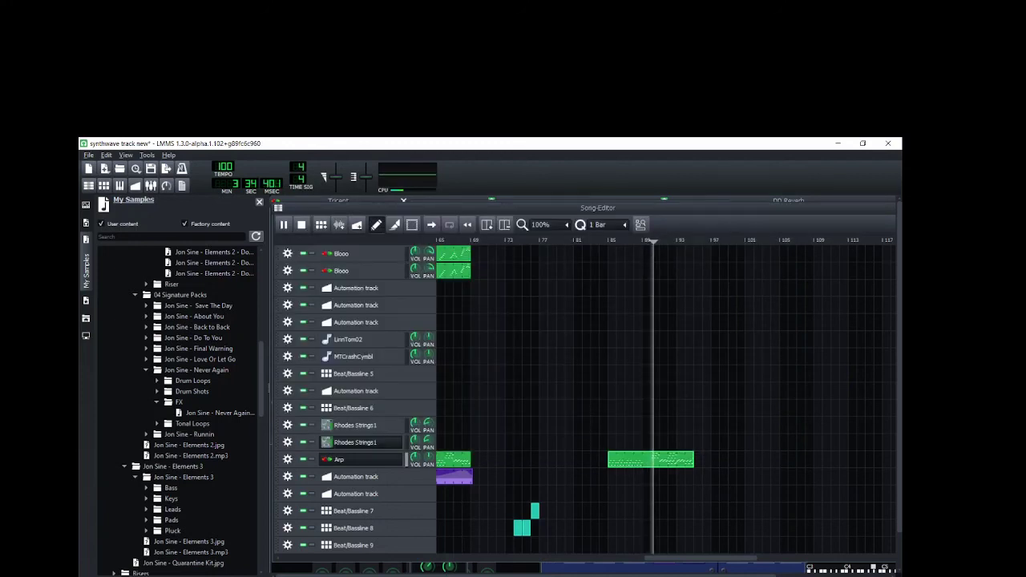
Step: Replace the Arp clip at bar 85 with a fresh copy of the same track's clip at bar 65
right_click(630, 458)
left_click(666, 325)
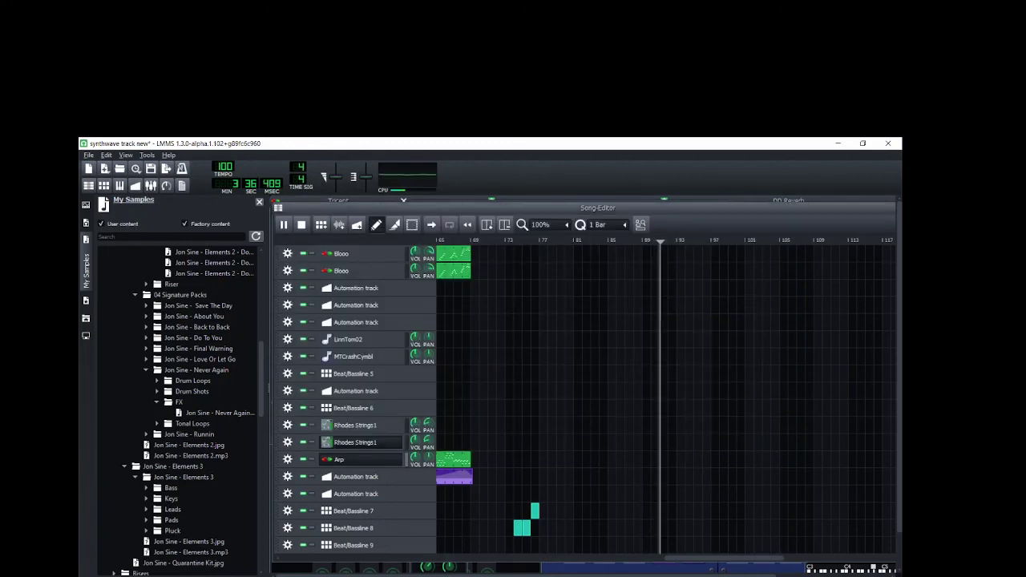
right_click(455, 463)
left_click(489, 355)
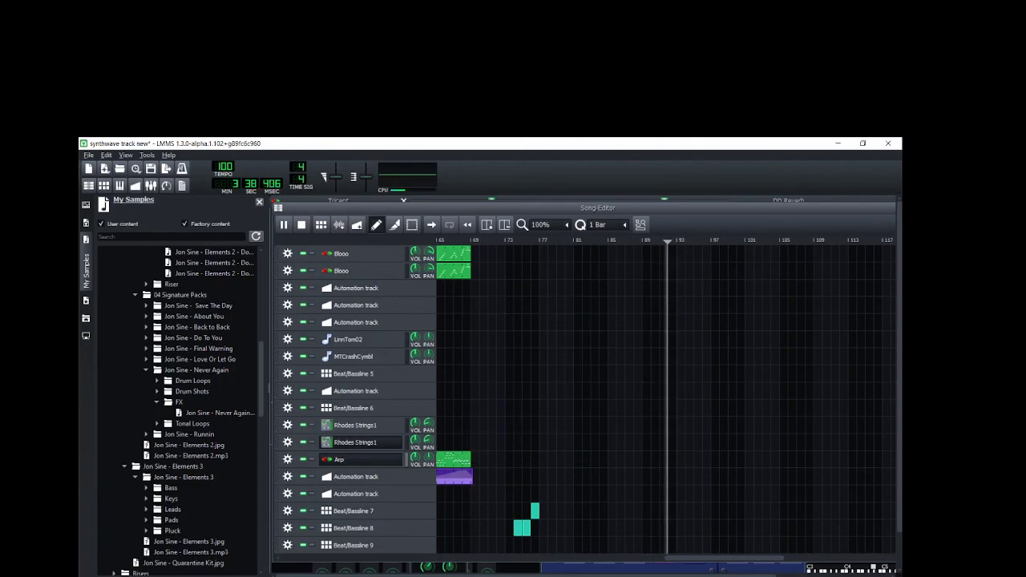
scroll(561, 377, "up", 8)
scroll(561, 376, "down", 10)
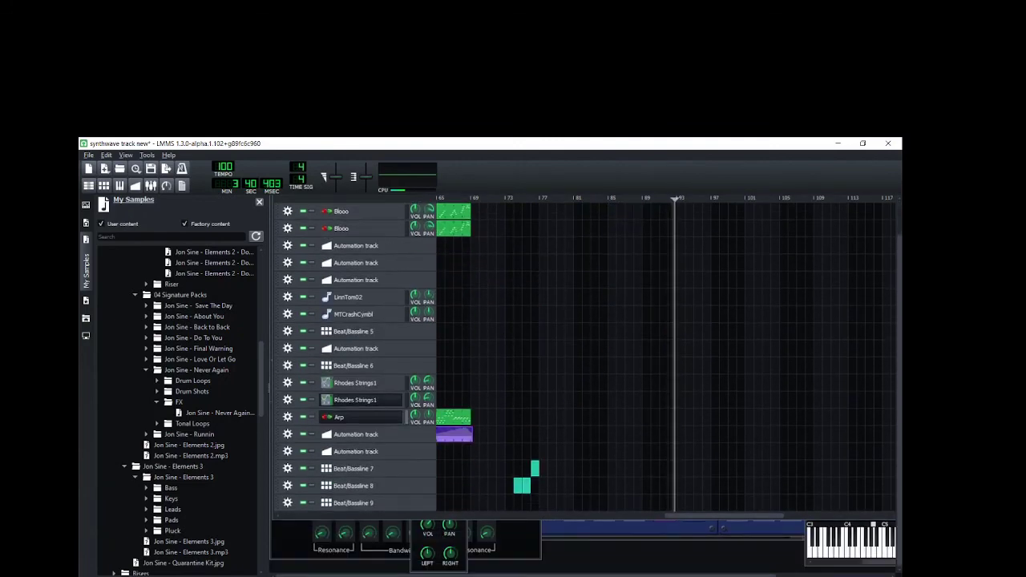
right_click(615, 421)
left_click(633, 427)
Step: Open the Arp clip at bar 85, delete its notes from bar 3 to mid-bar 5, and move the first two bars' notes down an octave
double_click(641, 417)
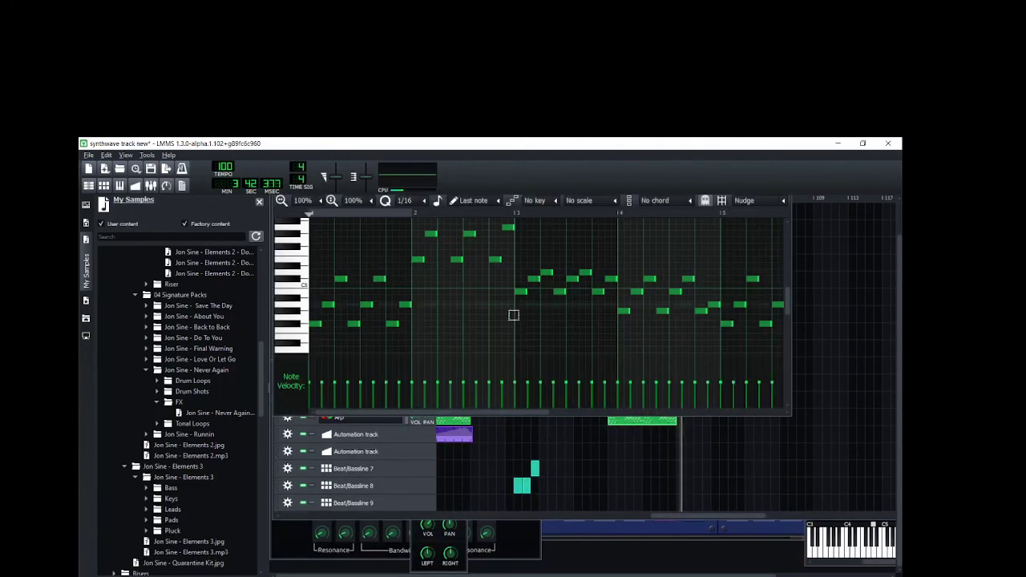
left_click_drag(520, 256, 787, 331)
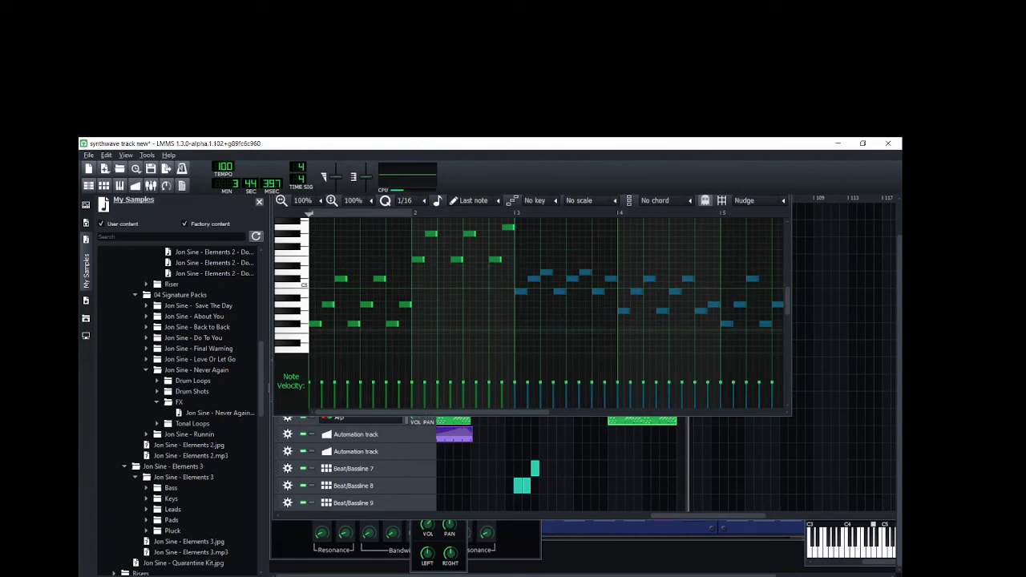
key("Delete")
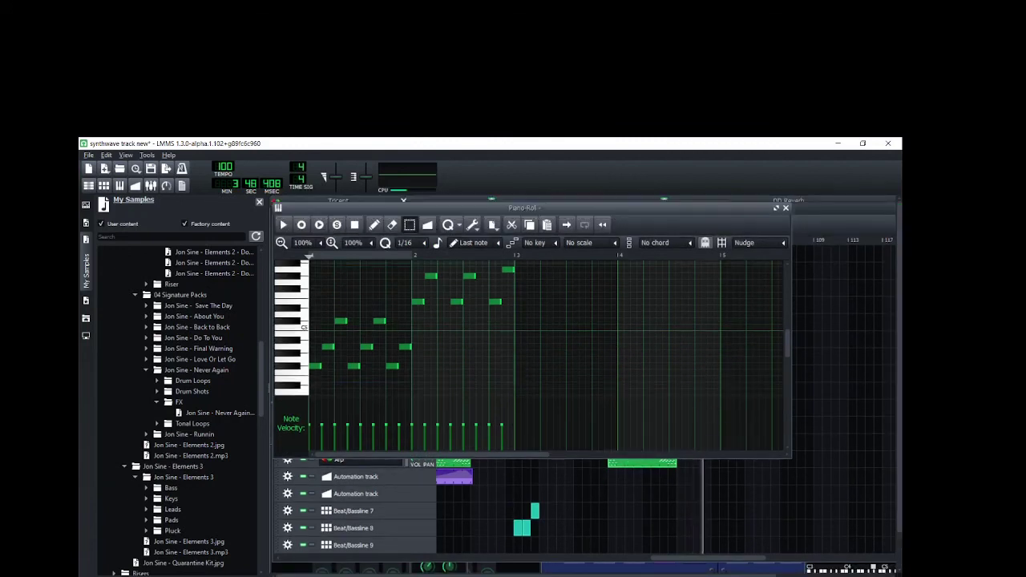
key("ctrl+a")
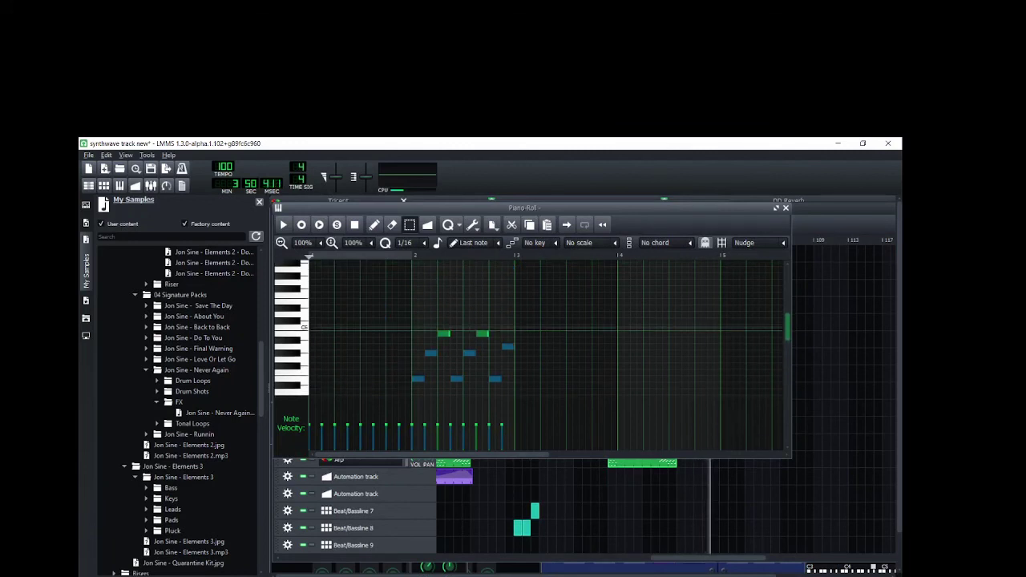
scroll(407, 291, "up", 1)
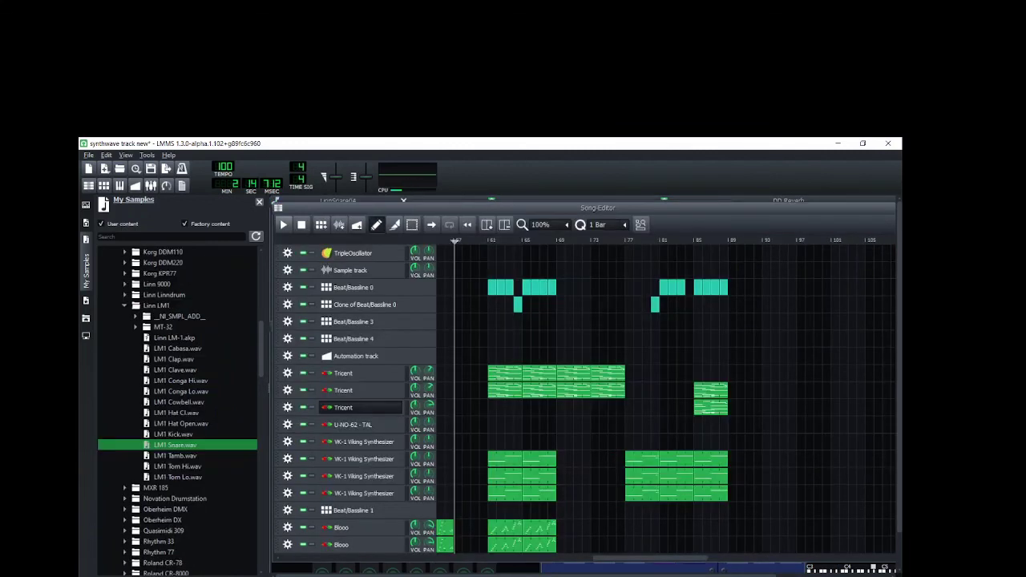
Step: Save the project and switch to OBS
key("ctrl+s")
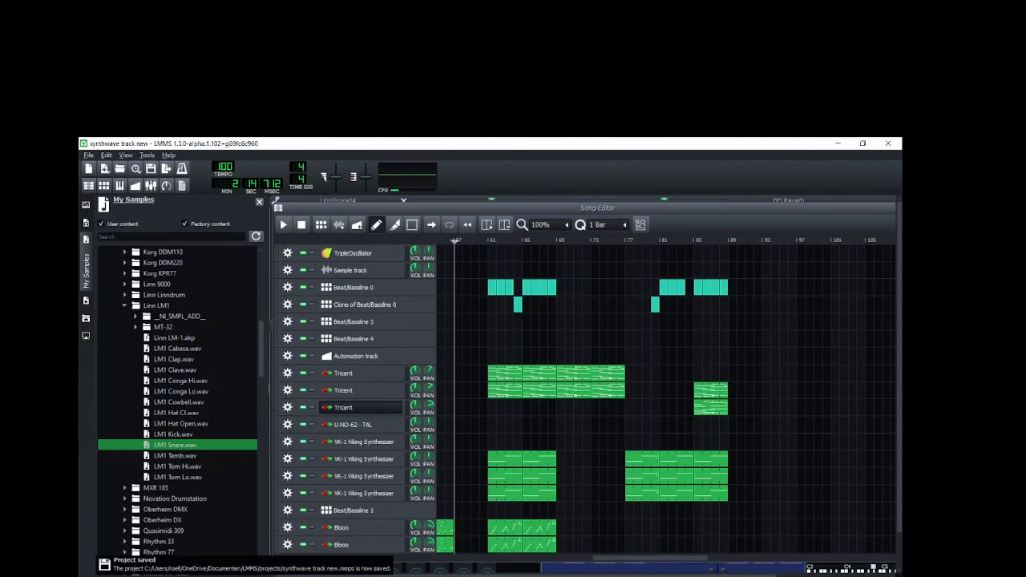
key("alt+Tab")
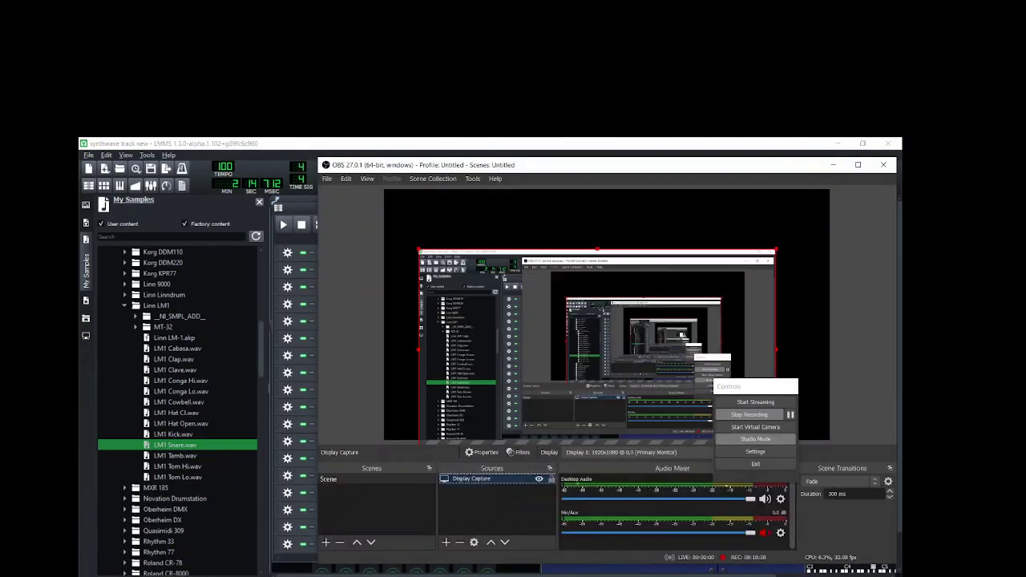